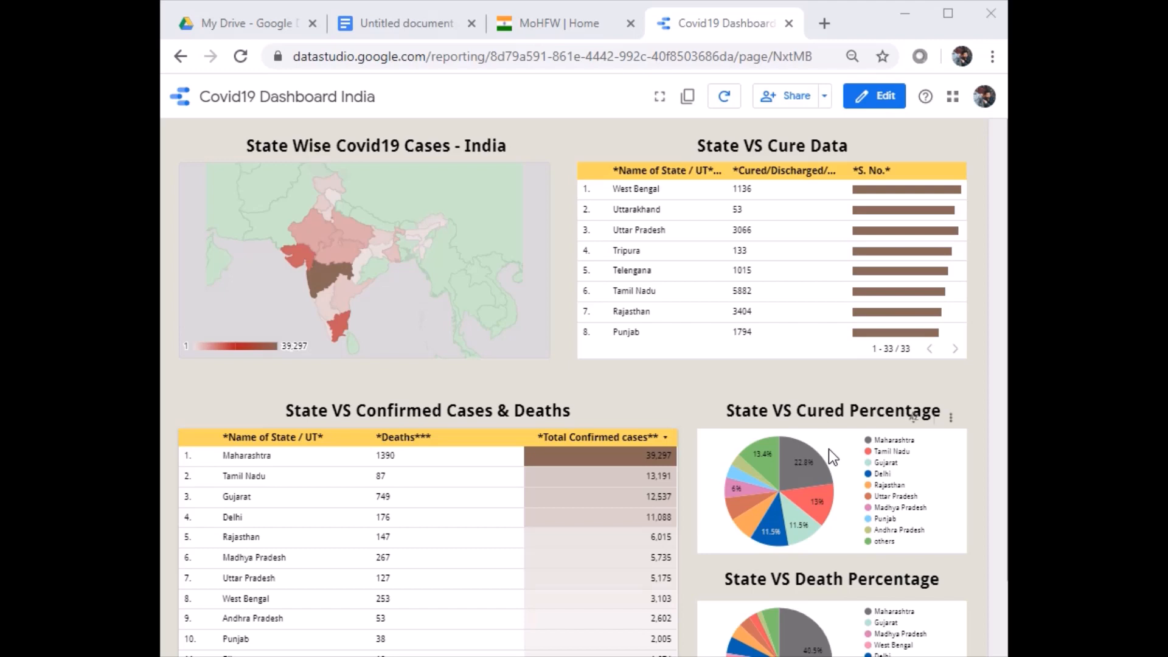
Switch to Google Drive and create a new blank Google Sheets spreadsheet.
left_click(269, 38)
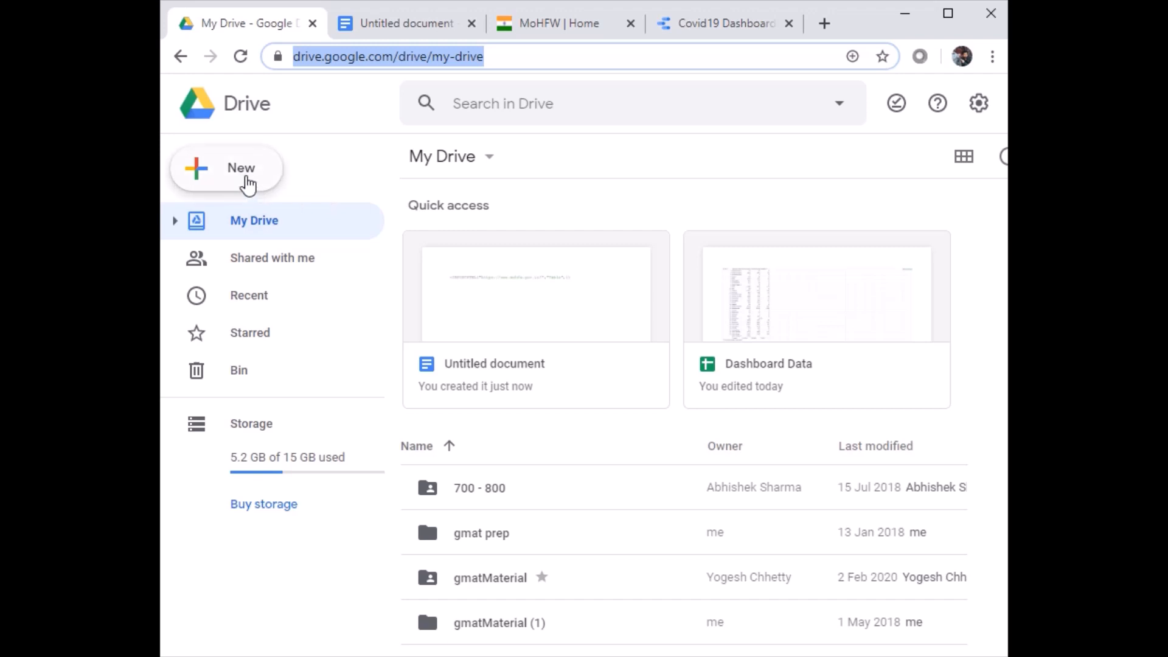
left_click(249, 185)
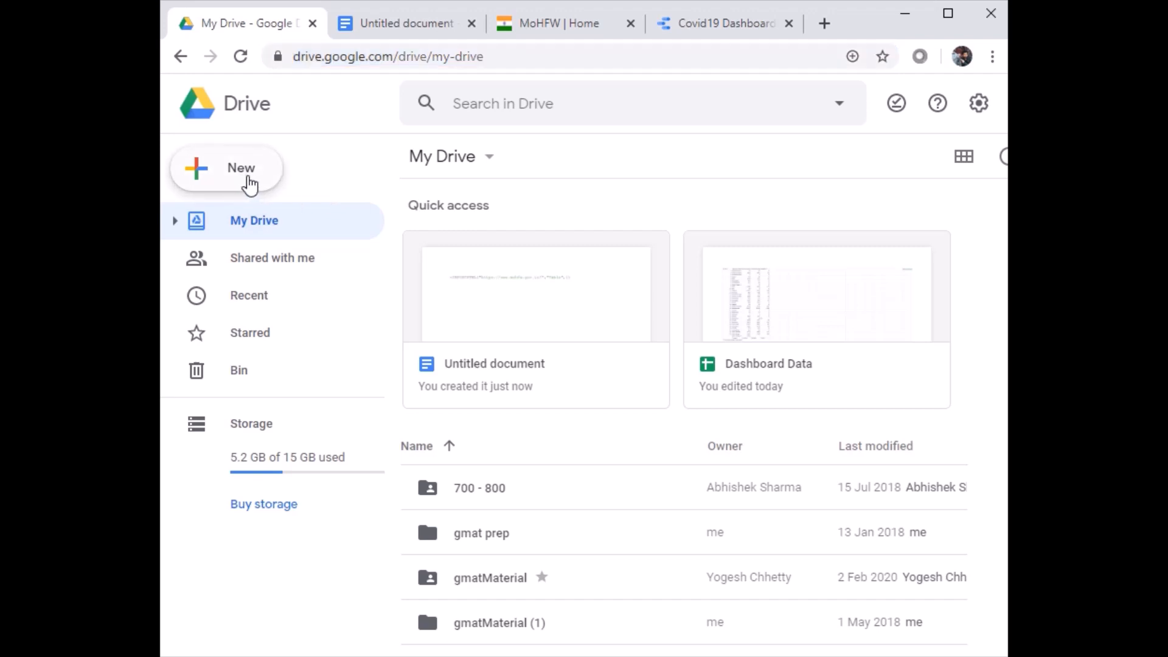
left_click(249, 185)
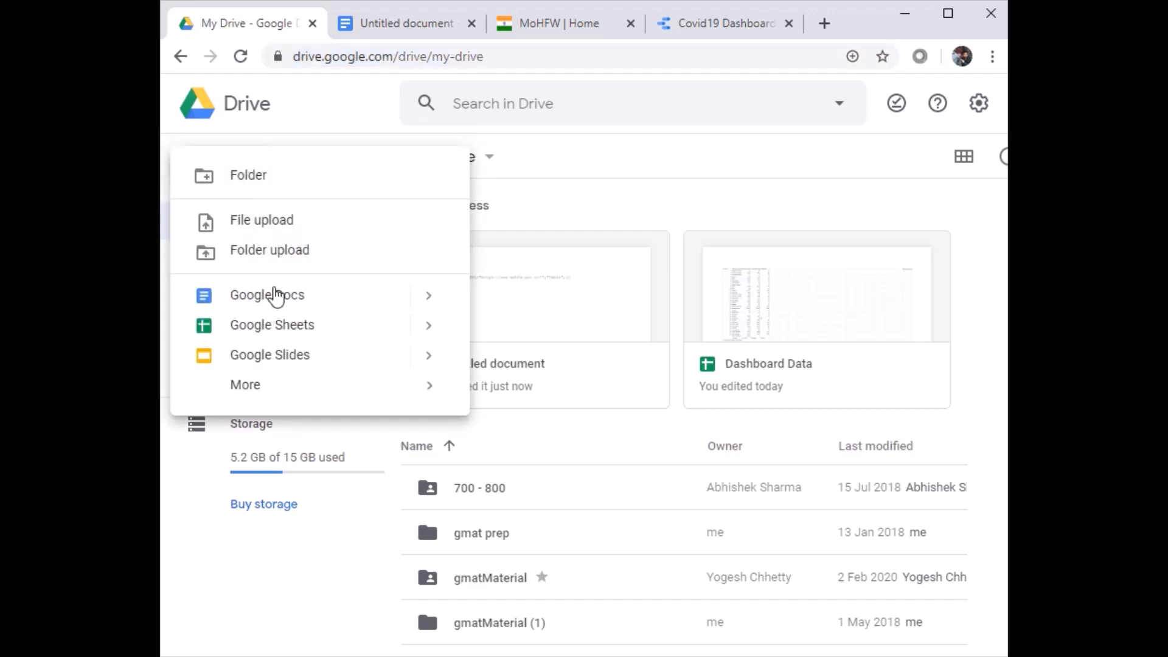
left_click(286, 325)
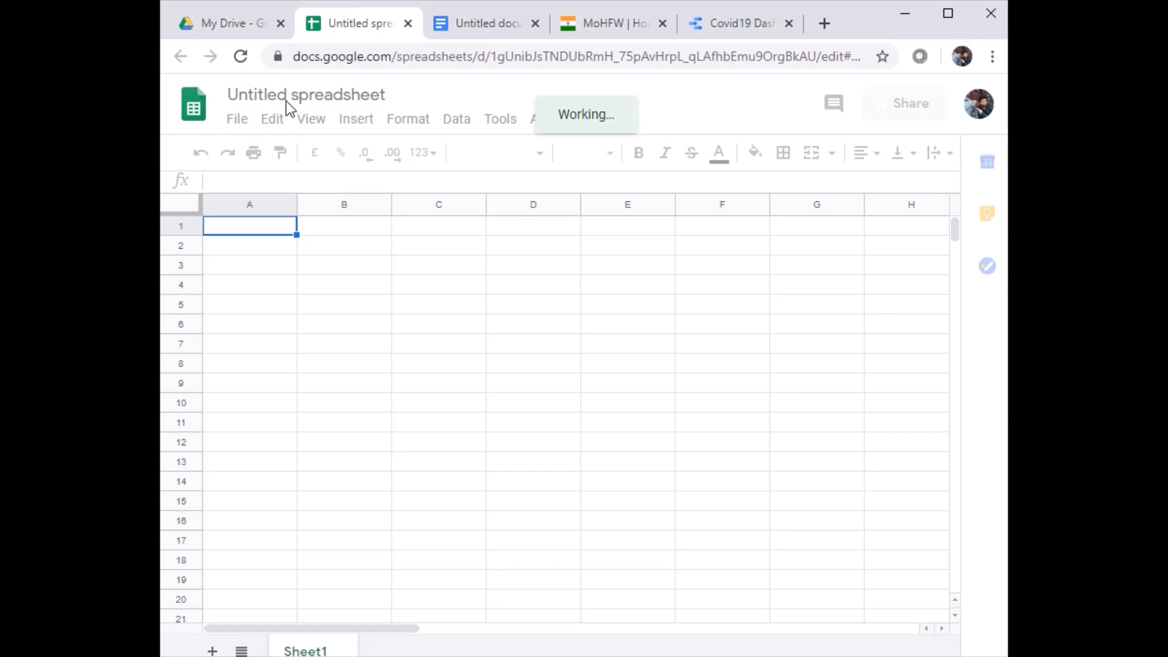
Rename the untitled spreadsheet as Covid19 Dashboard and select cell A1.
left_click(288, 99)
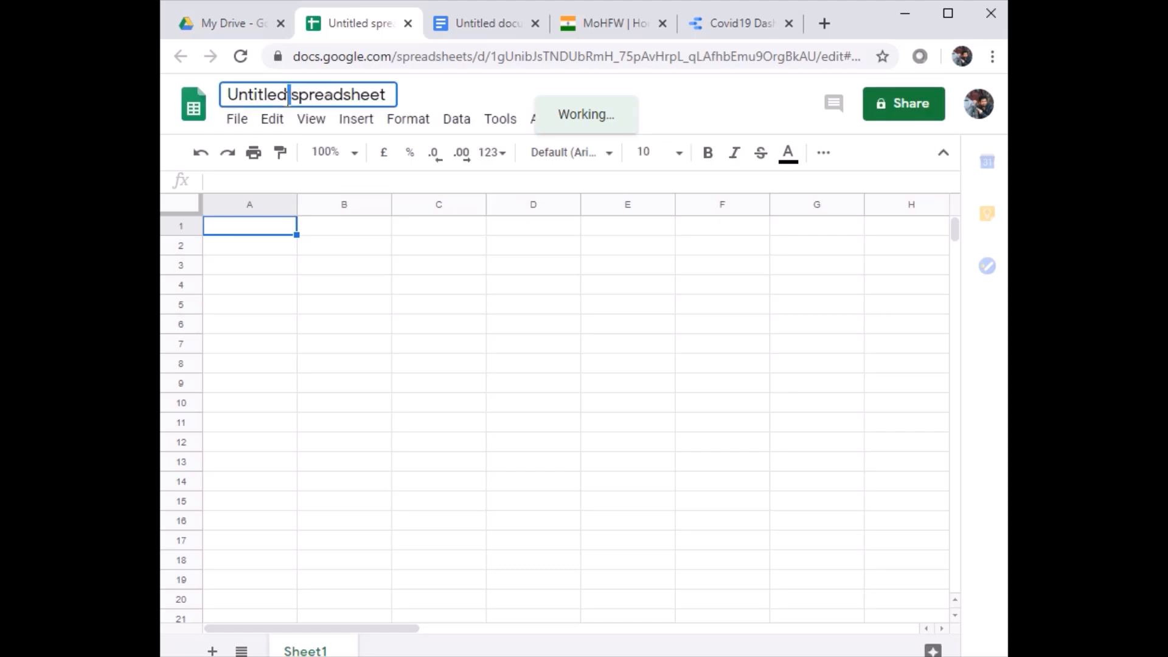
key("BackSpace")
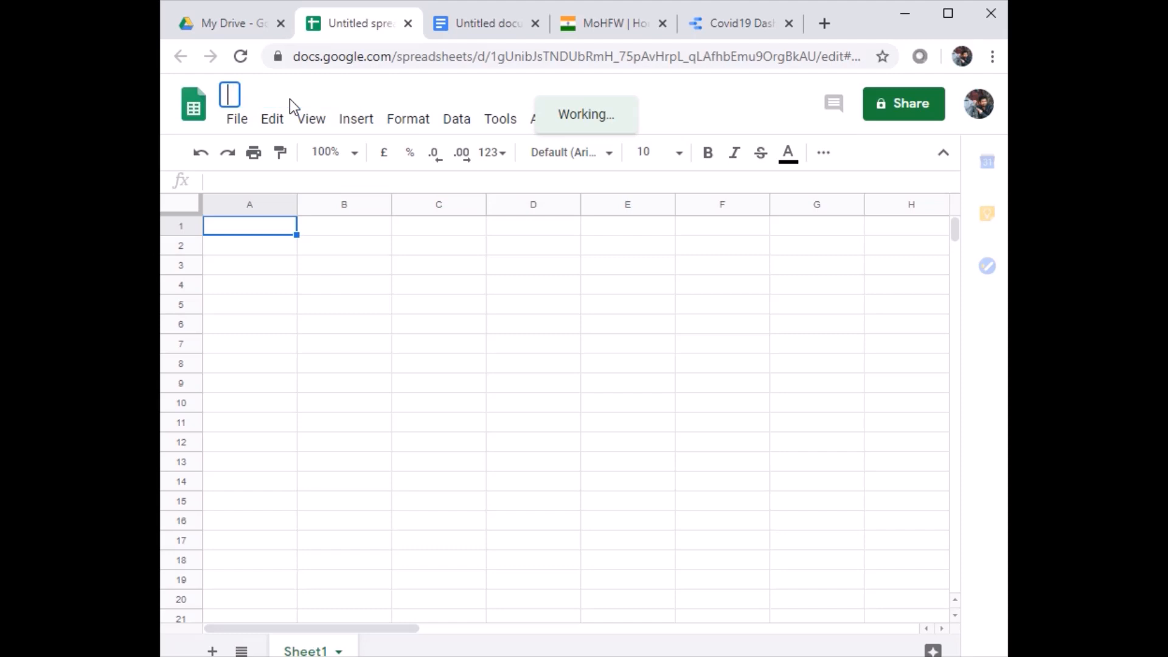
type("Covid")
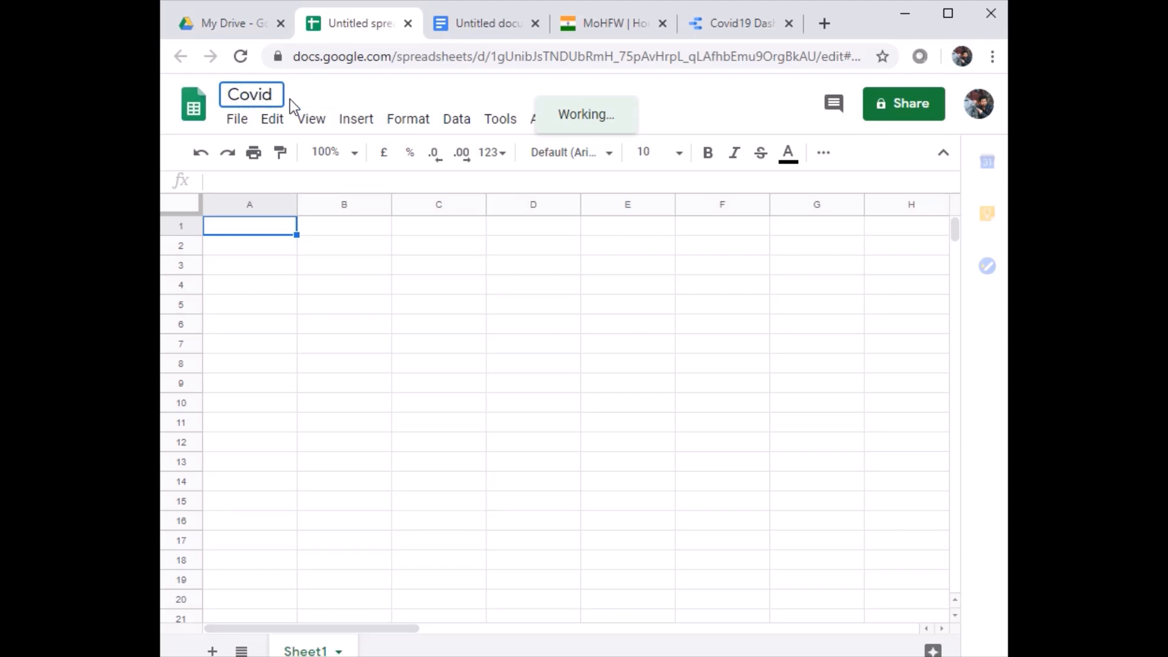
type("19 D")
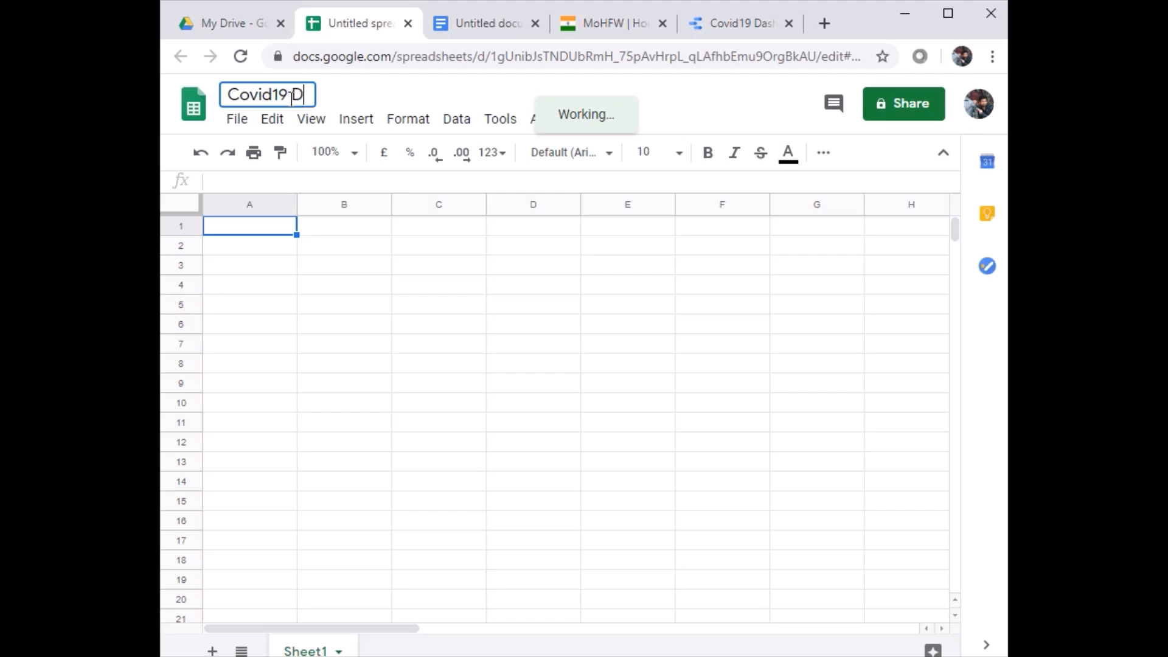
type("ashboard")
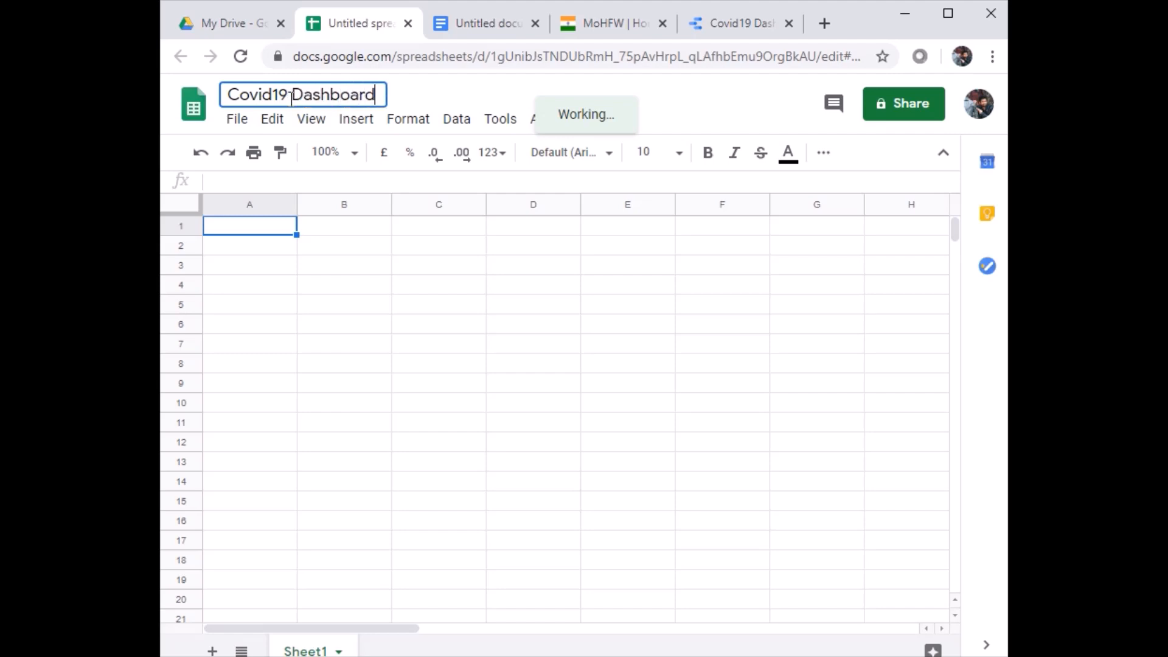
left_click(337, 265)
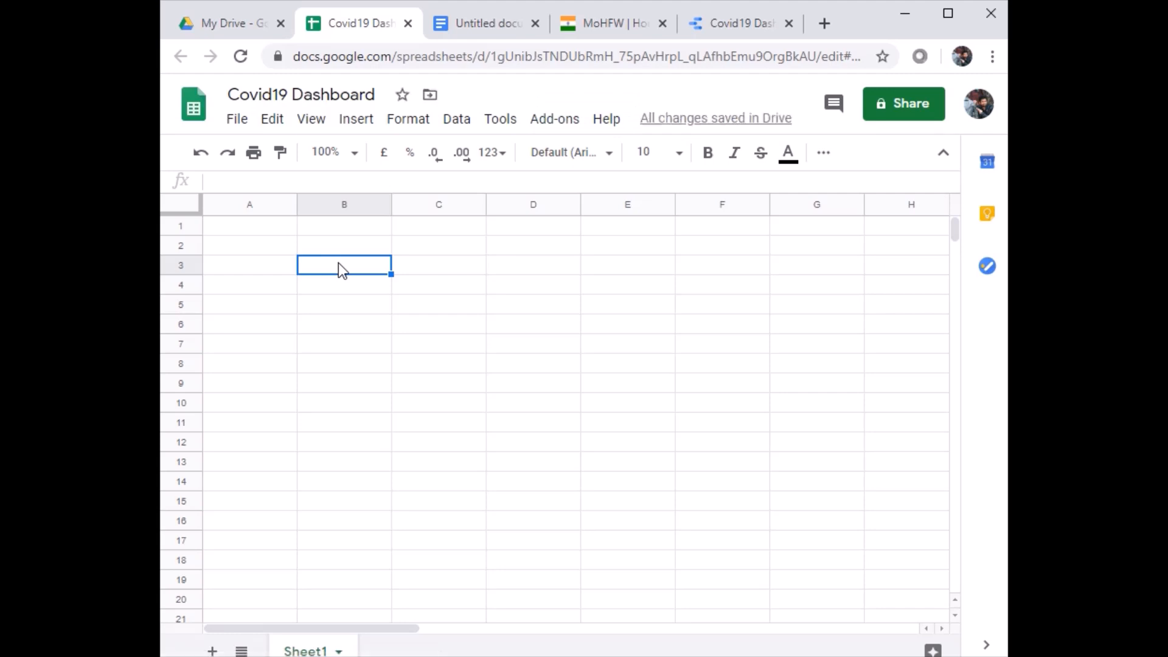
left_click(281, 236)
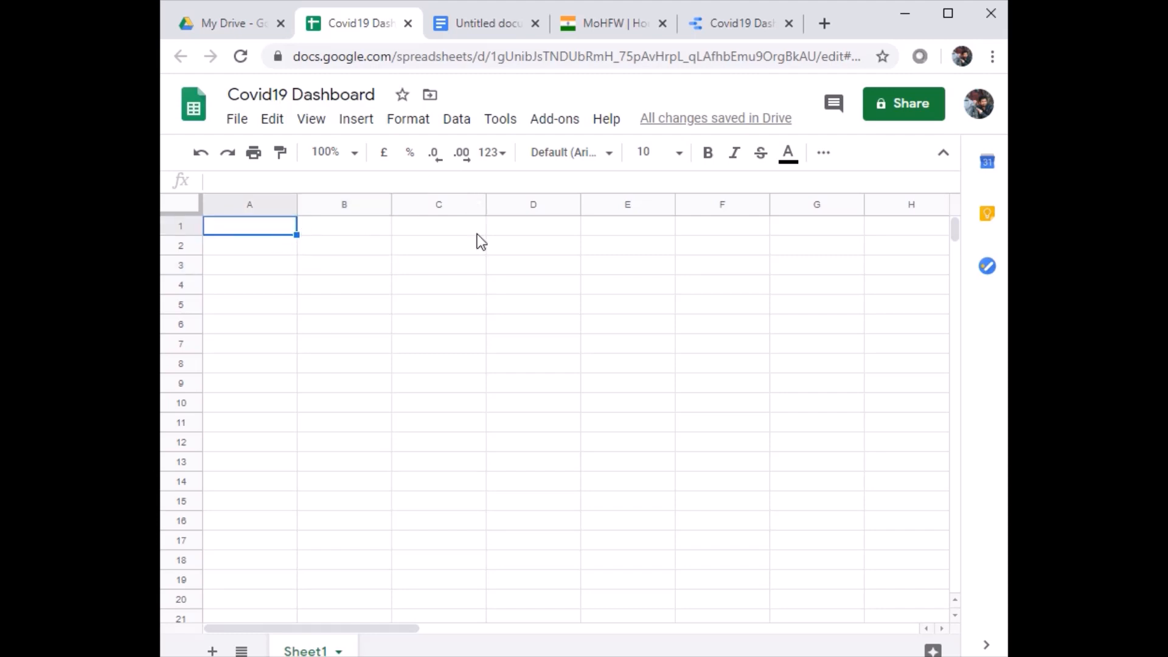
Switch to the MoHFW website and examine its COVID-19 Statewise Status table as the data source.
left_click(603, 23)
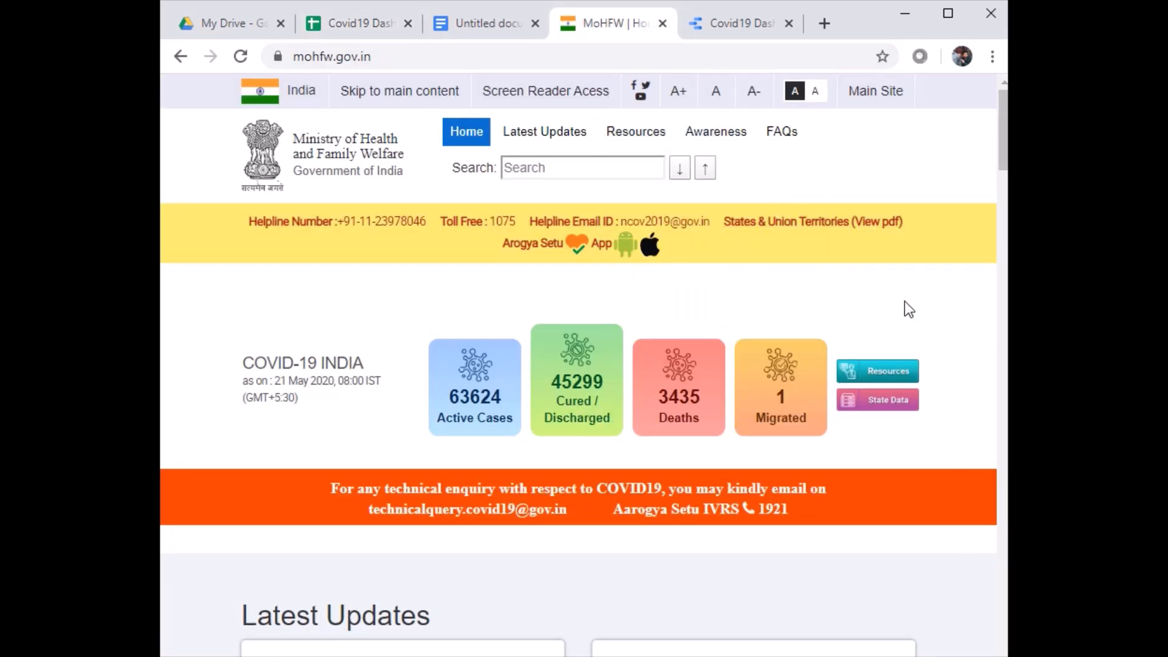
scroll(904, 301, "down", 3)
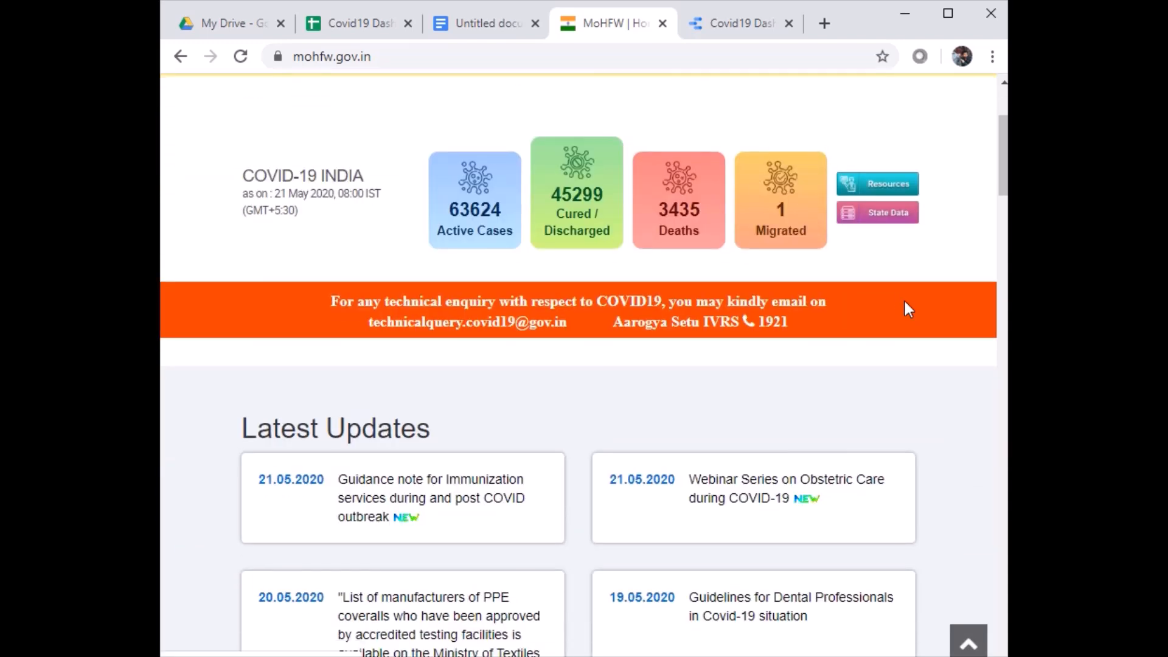
scroll(904, 303, "up", 3)
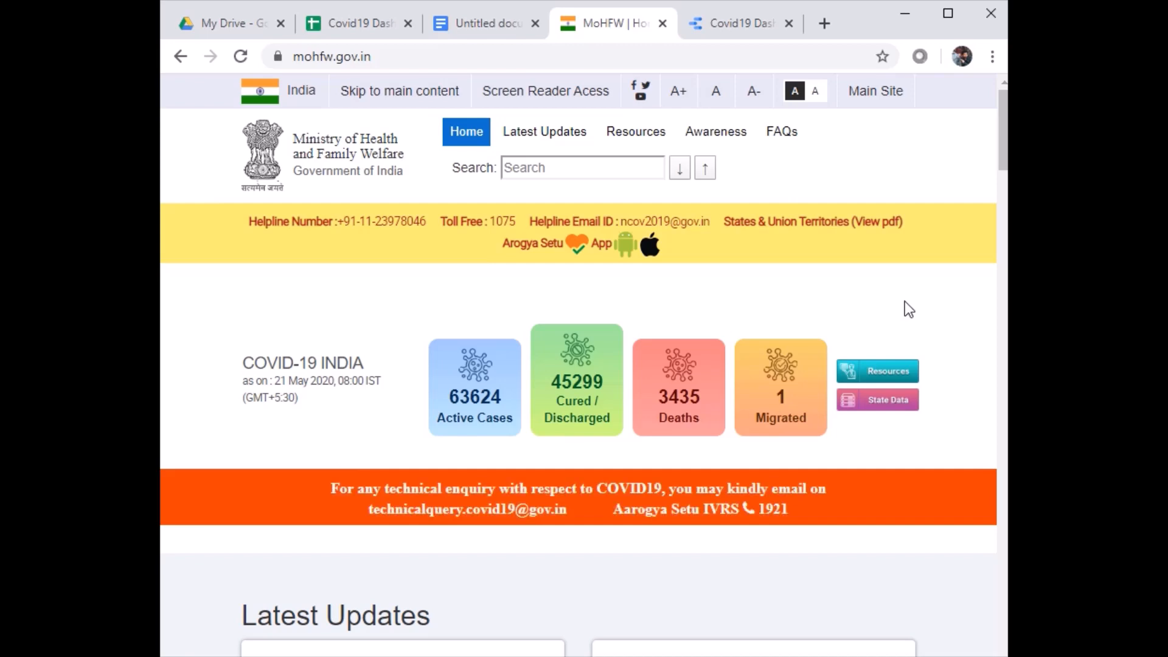
scroll(904, 301, "down", 2)
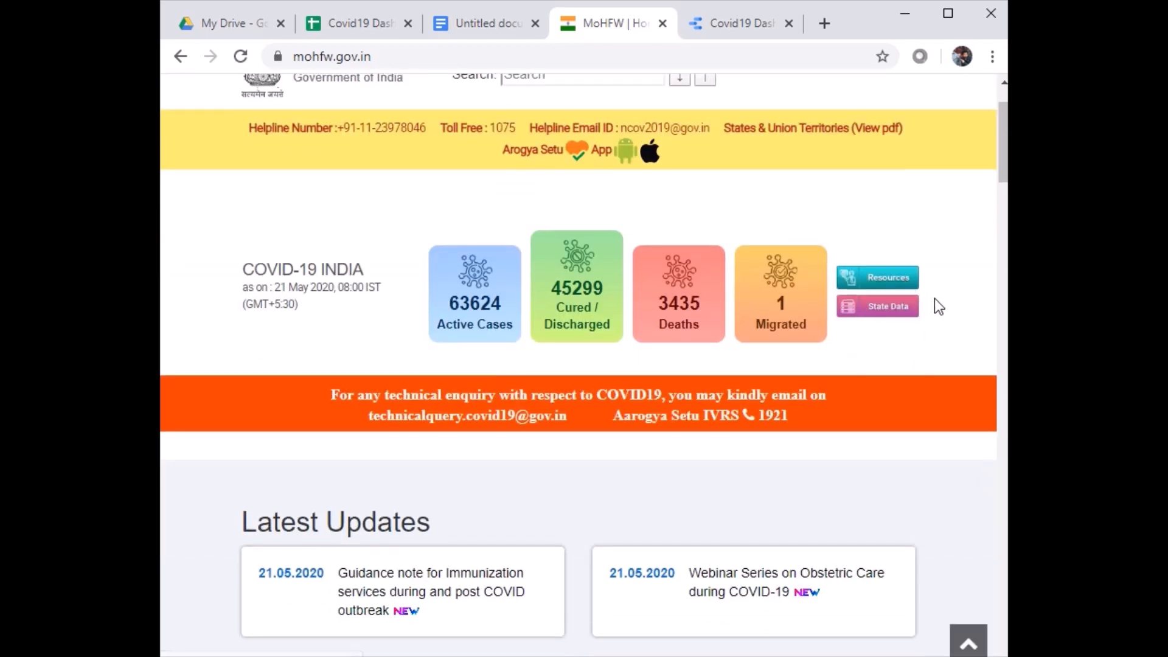
scroll(935, 299, "down", 3)
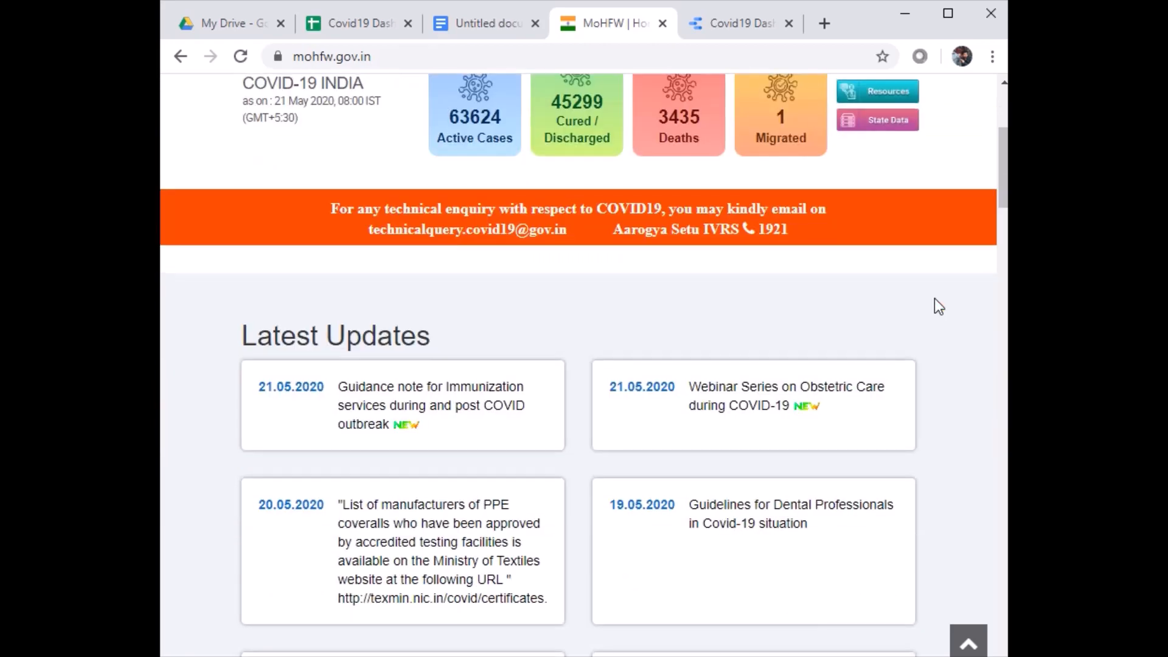
scroll(934, 300, "up", 4)
scroll(935, 299, "down", 12)
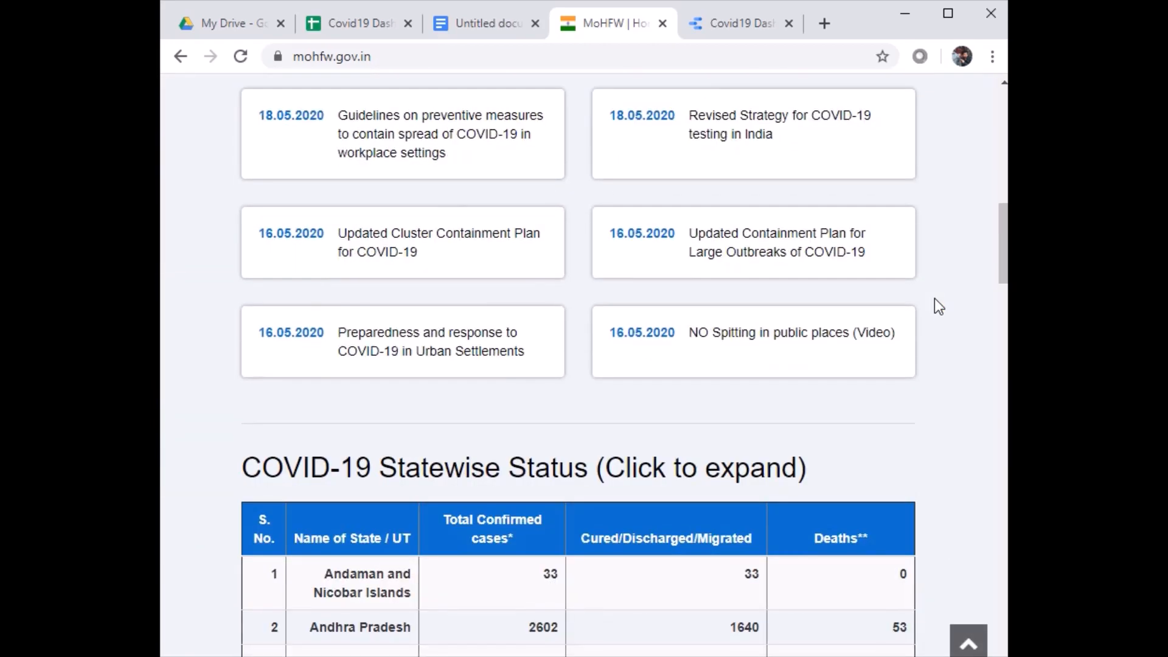
scroll(934, 299, "down", 6)
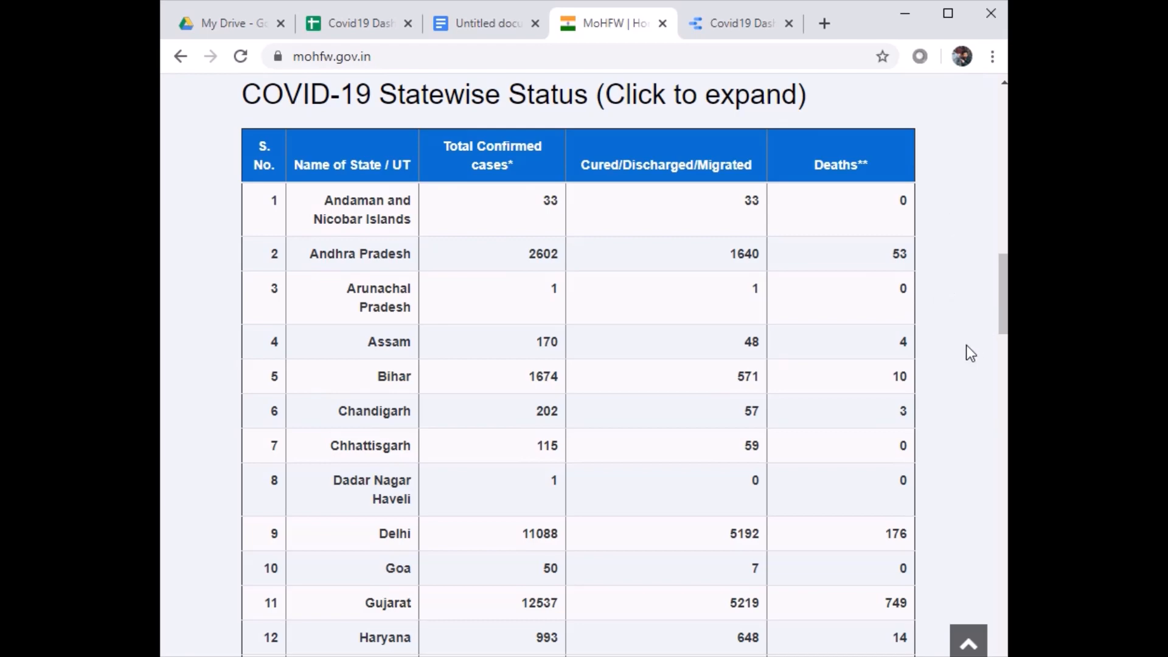
scroll(966, 346, "down", 3)
scroll(967, 347, "down", 5)
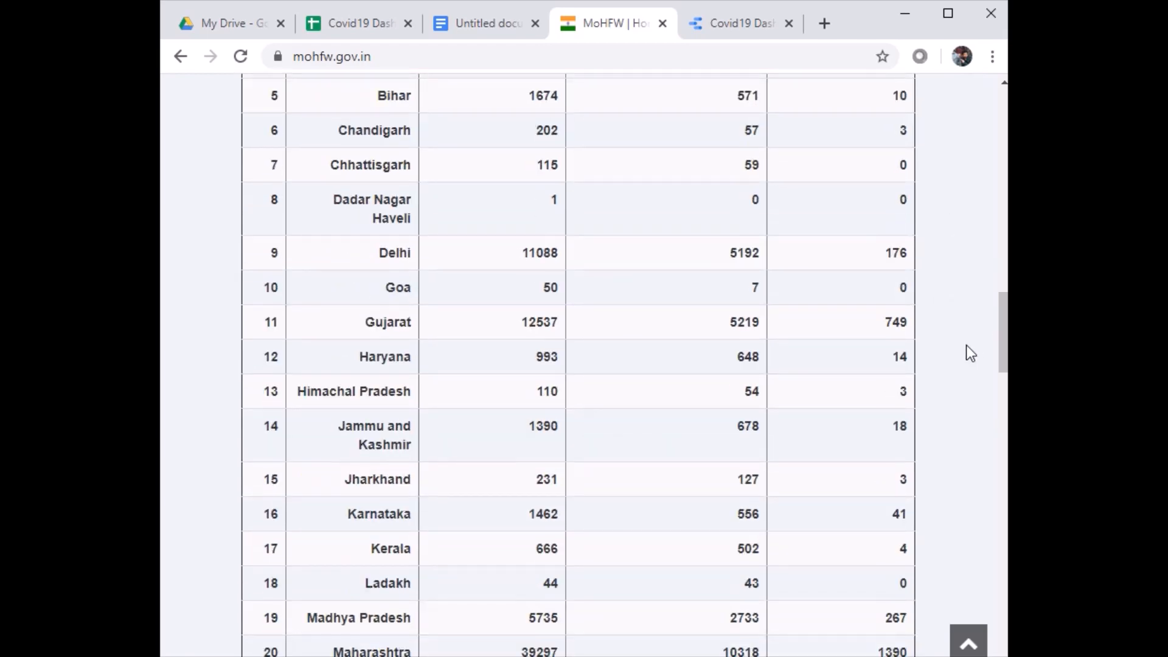
scroll(967, 346, "up", 6)
scroll(966, 345, "up", 14)
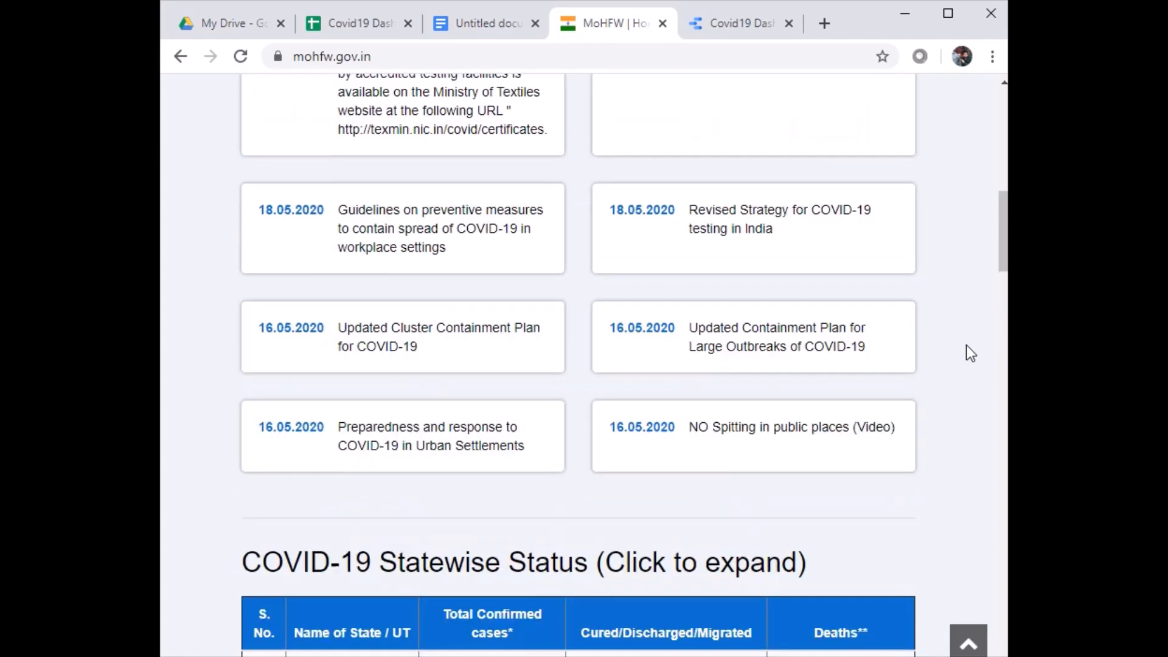
scroll(966, 345, "down", 5)
scroll(966, 345, "down", 8)
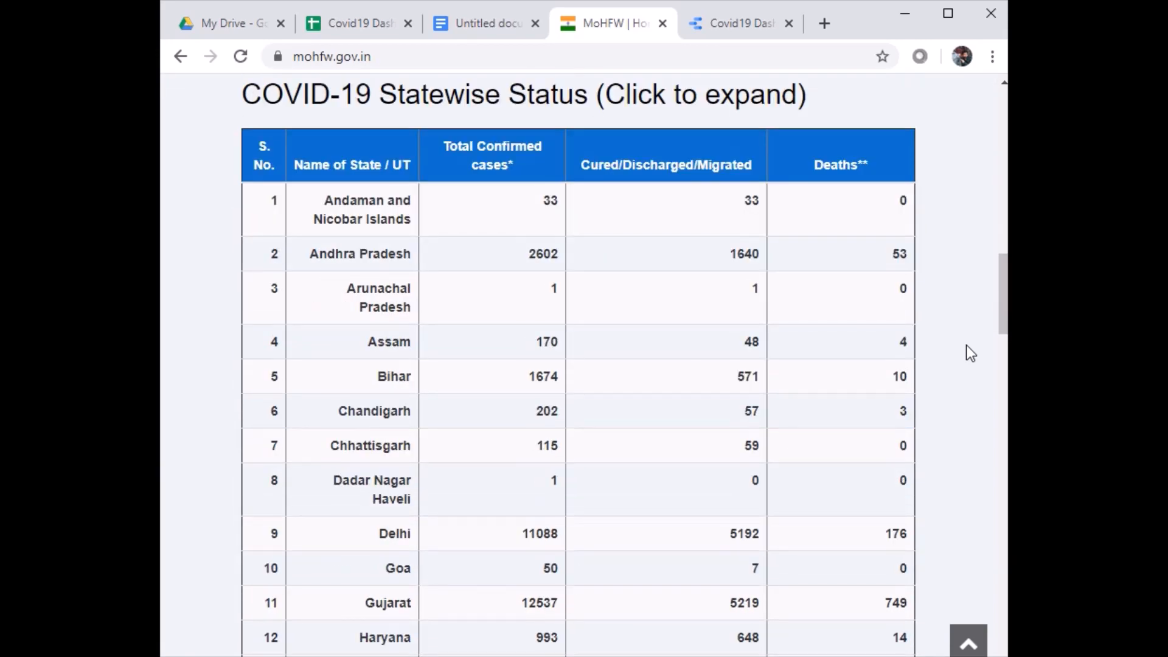
Switch to the untitled Google Docs document and copy its whole IMPORTHTML formula line.
left_click(493, 27)
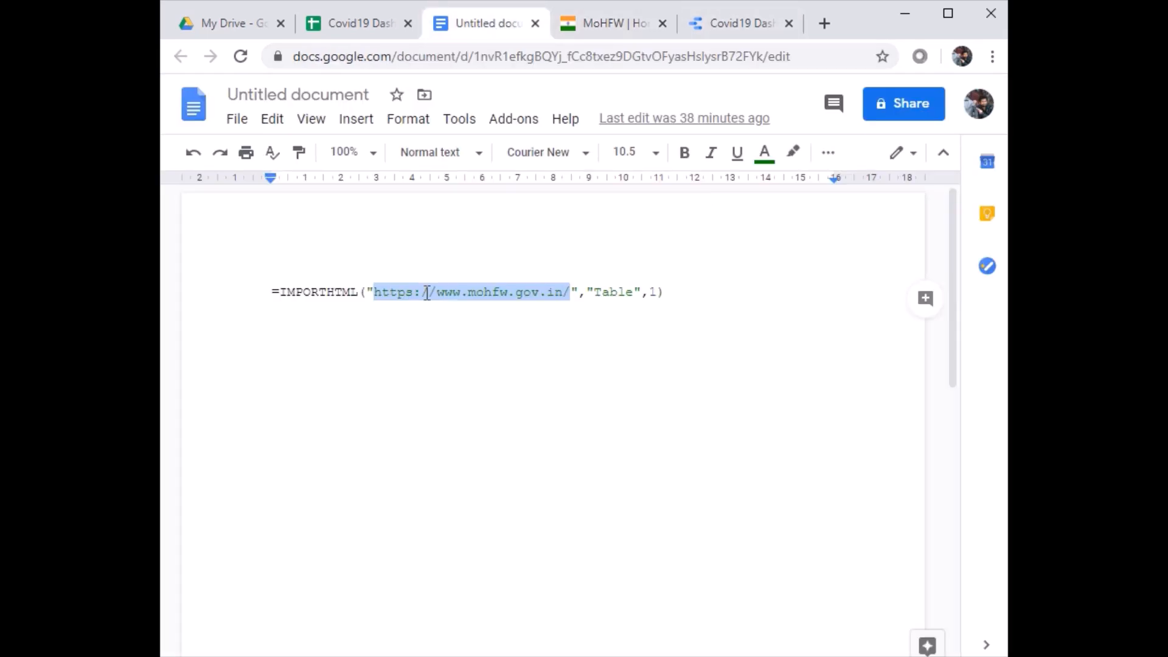
left_click(429, 292)
left_click_drag(271, 292, 678, 288)
key("ctrl+c")
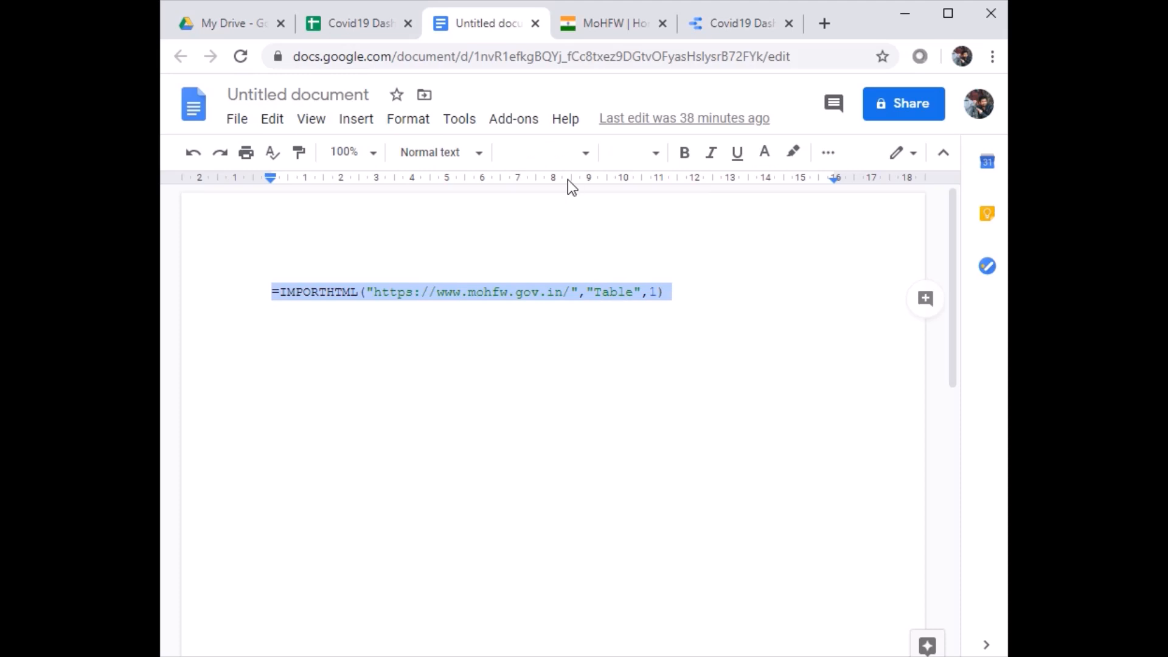
left_click(348, 27)
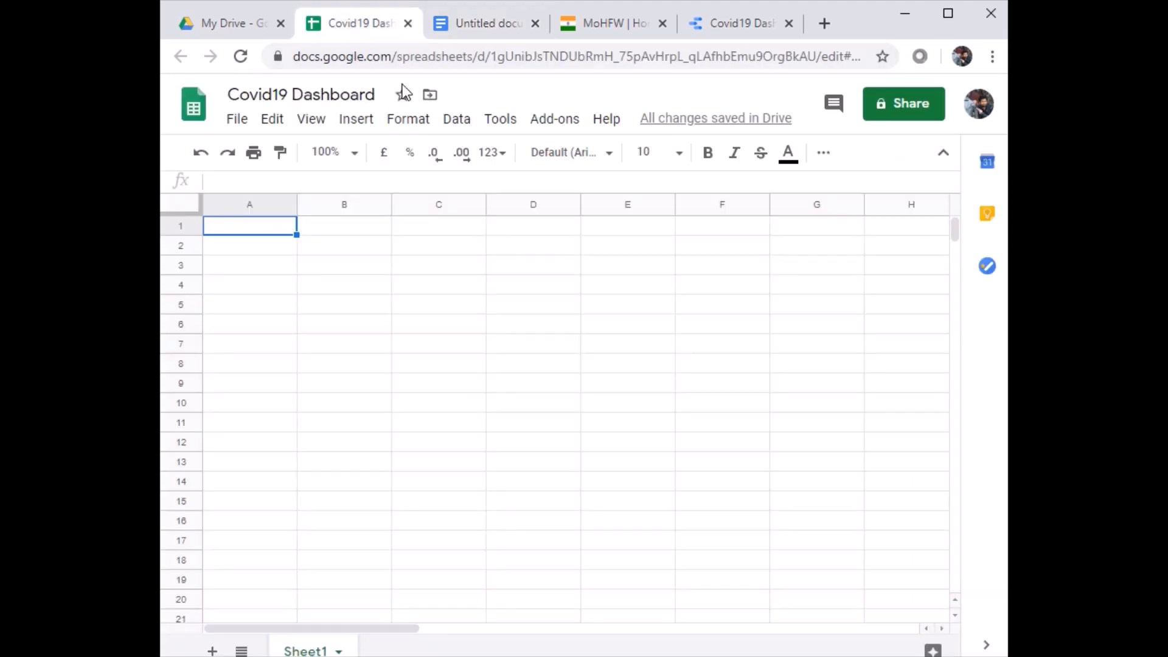
double_click(280, 225)
key("ctrl+v")
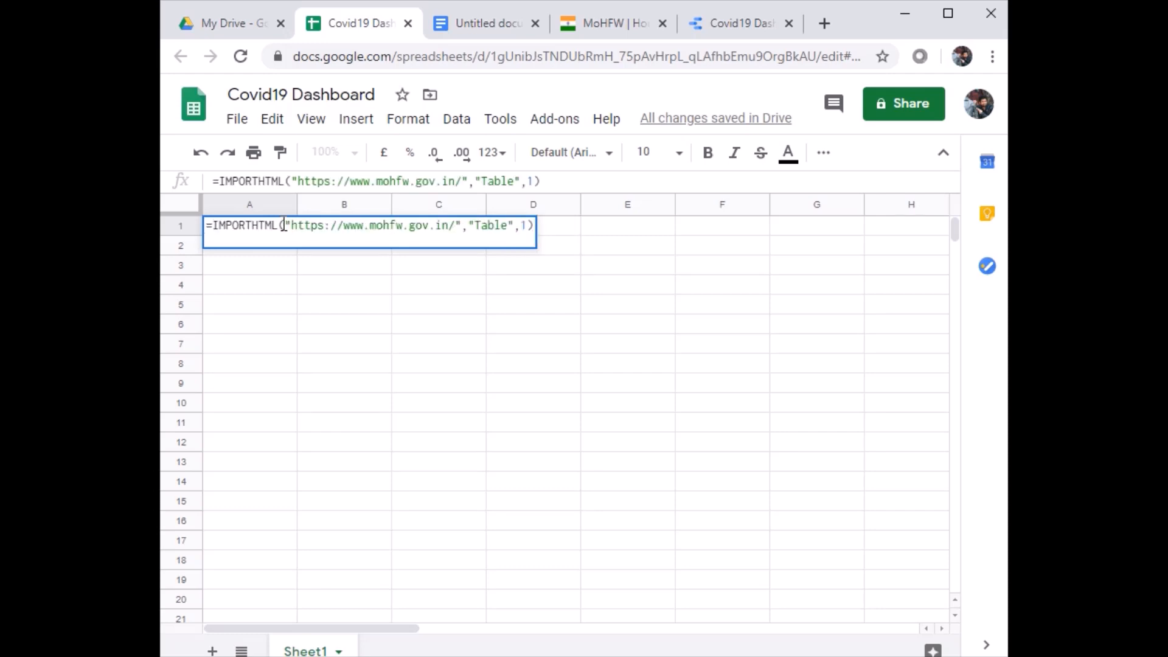
key("BackSpace")
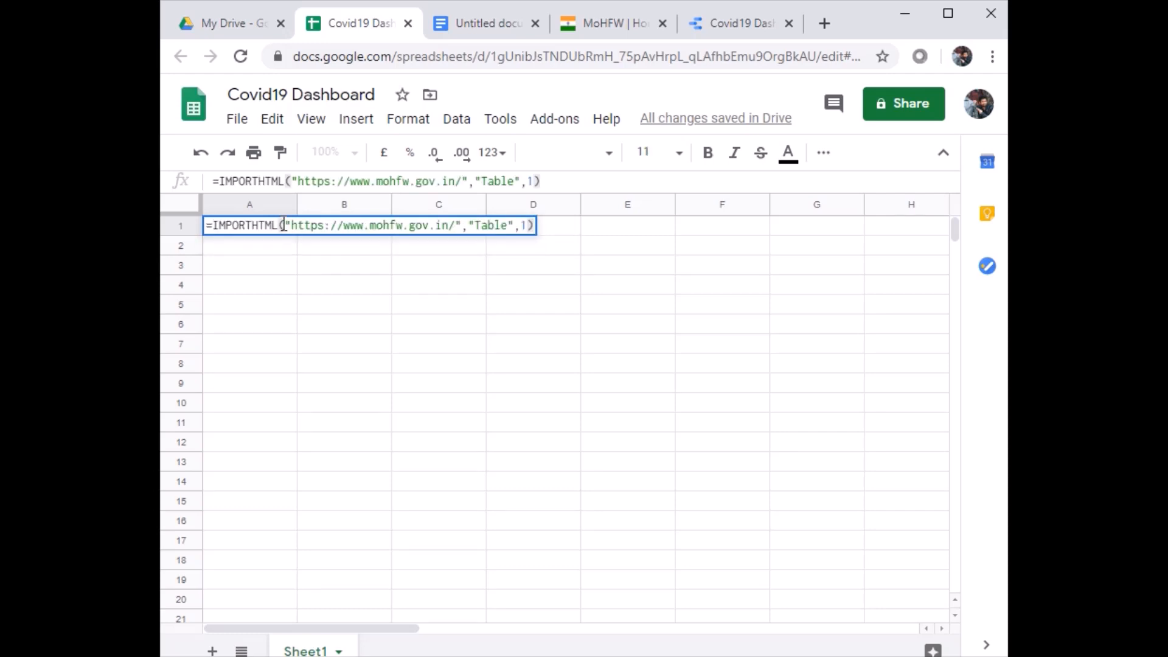
key("Return")
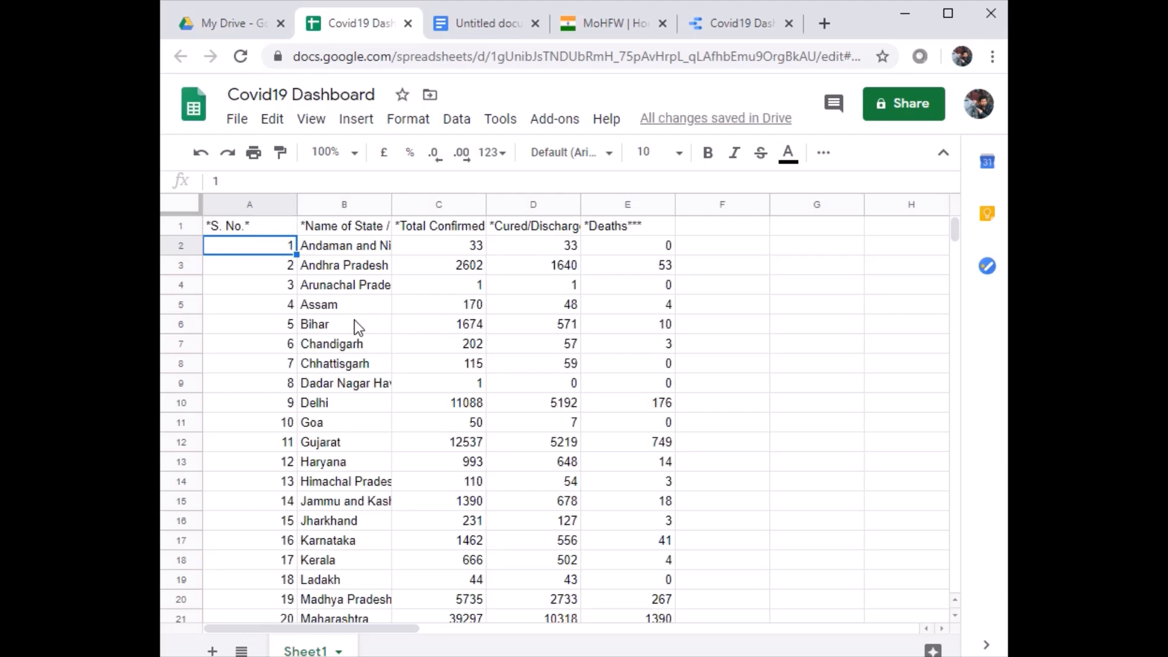
Open cell A1's IMPORTHTML formula and review its URL, "Table" and index arguments.
double_click(278, 222)
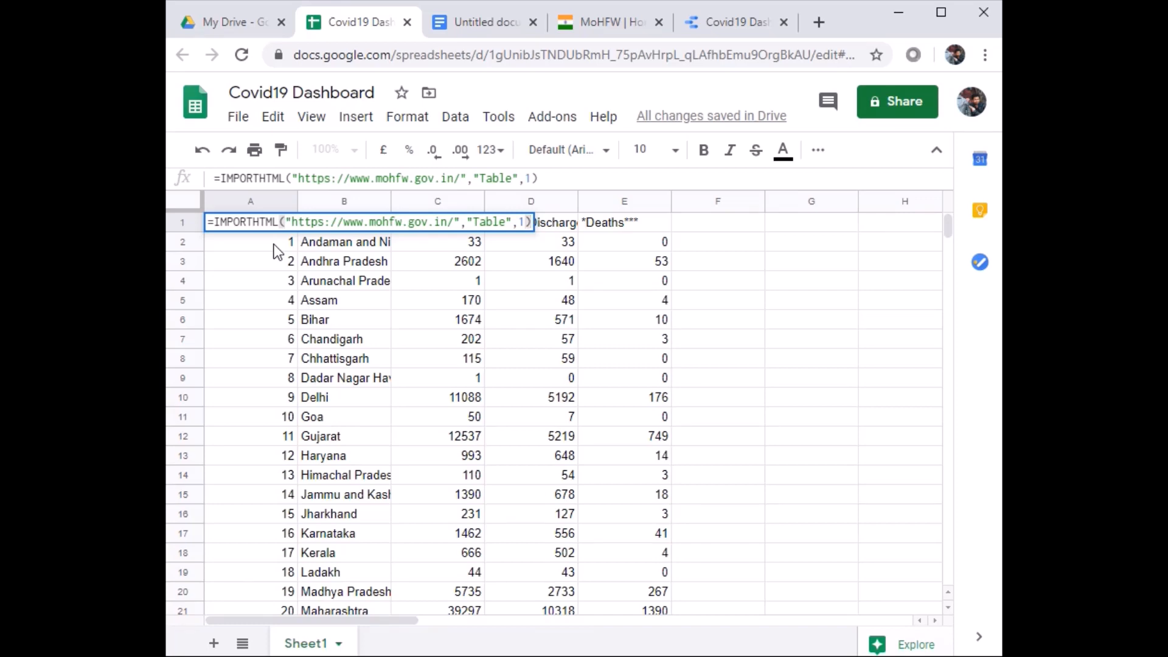
left_click(297, 179)
left_click_drag(299, 181, 515, 182)
left_click_drag(517, 185, 532, 176)
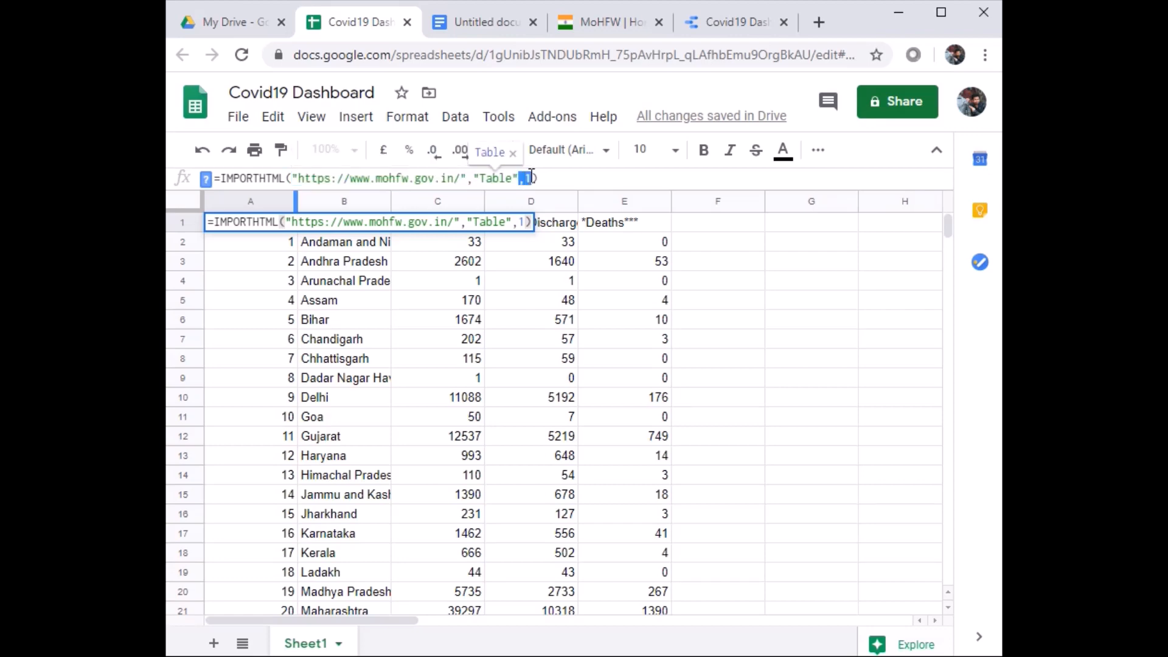
left_click(531, 176)
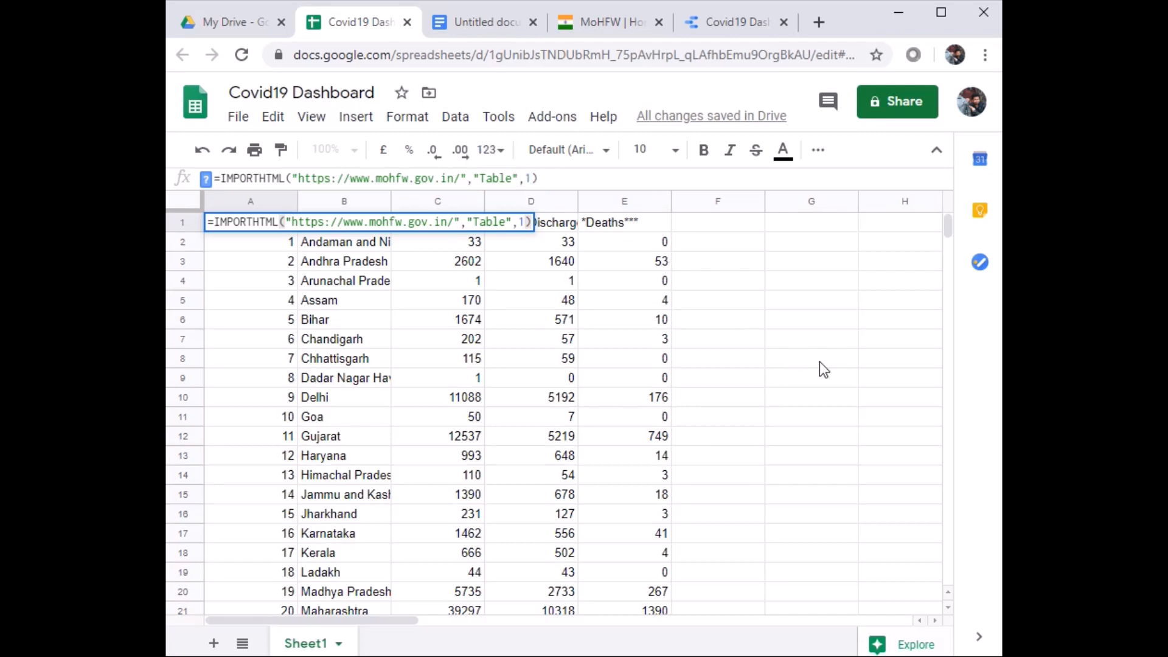
Check the statewise table on the MoHFW website against the formula, and return to the spreadsheet, leaving A1 unchanged.
left_click(605, 21)
scroll(973, 382, "up", 6)
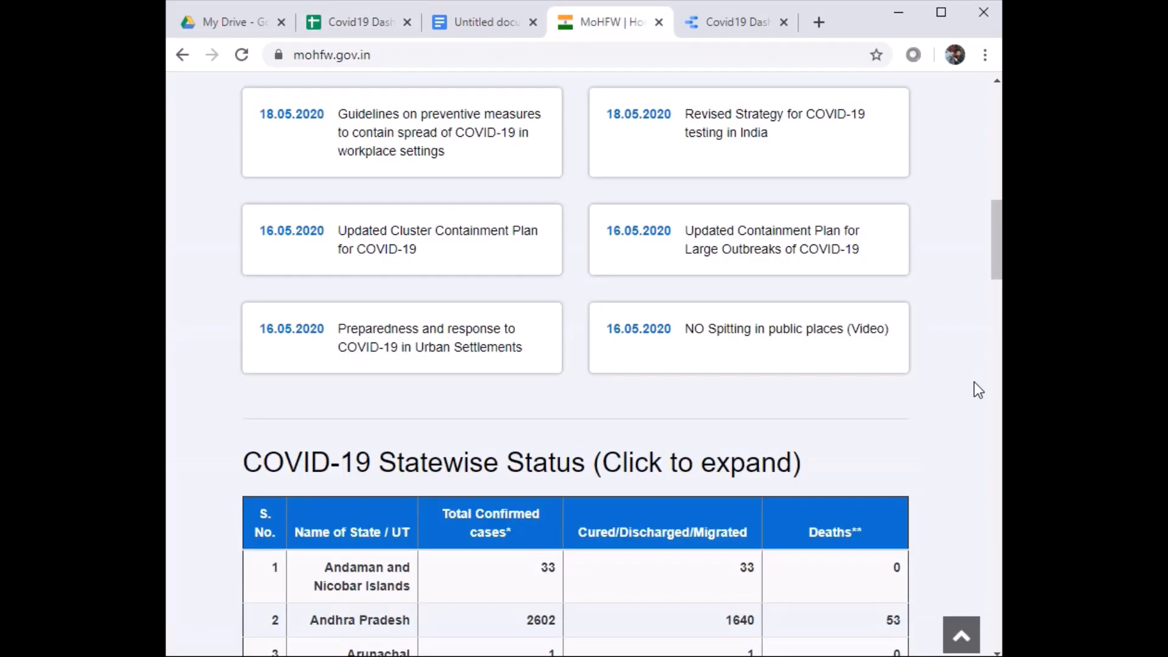
scroll(974, 382, "up", 9)
scroll(977, 389, "up", 5)
scroll(978, 389, "down", 12)
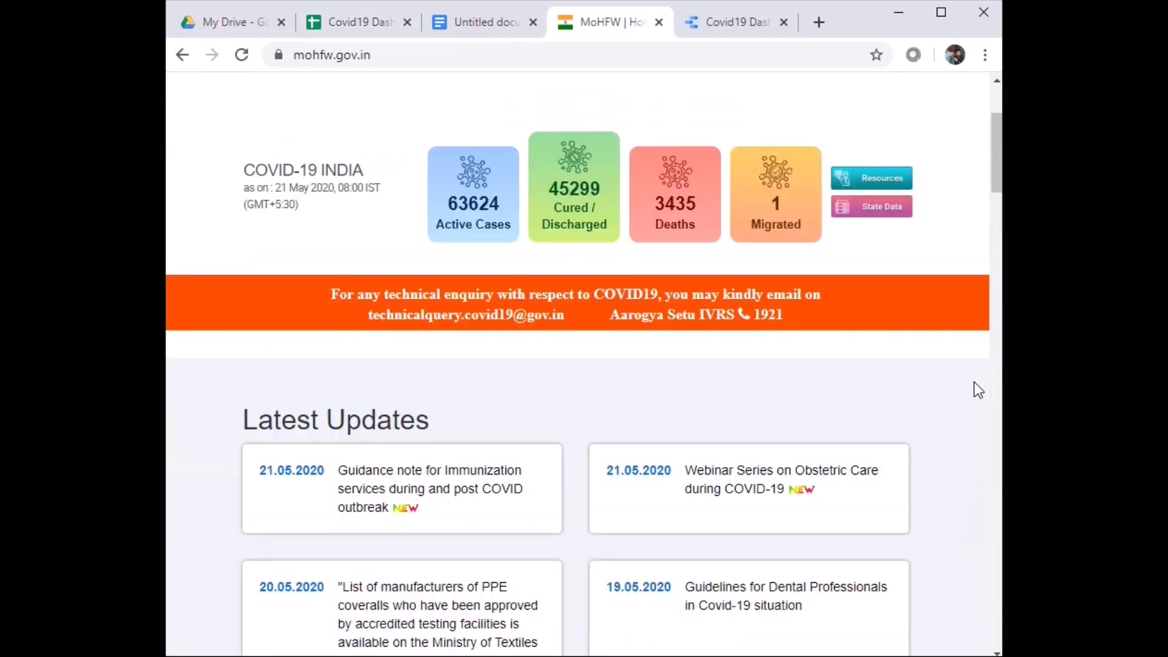
scroll(974, 383, "down", 7)
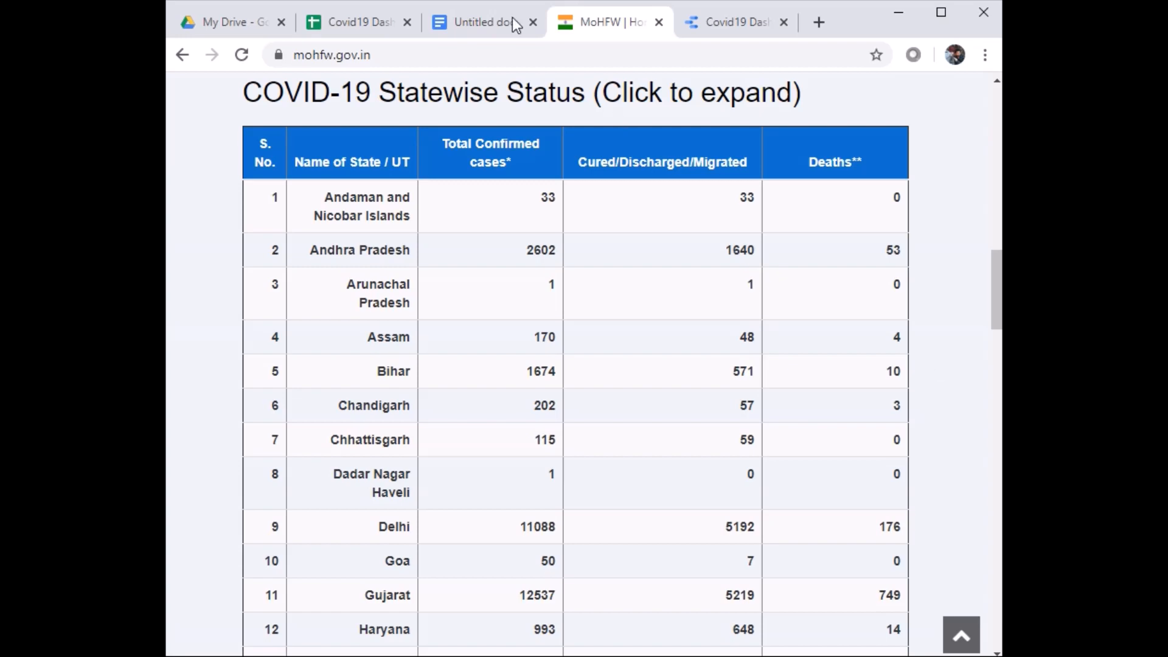
left_click(393, 24)
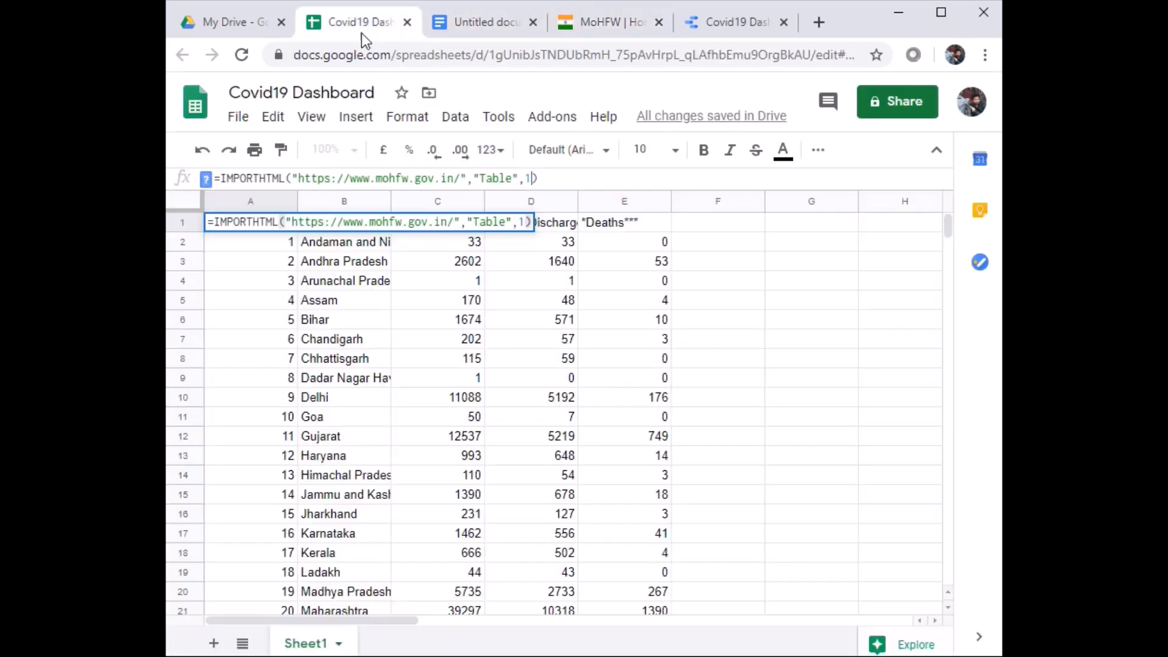
left_click(546, 300)
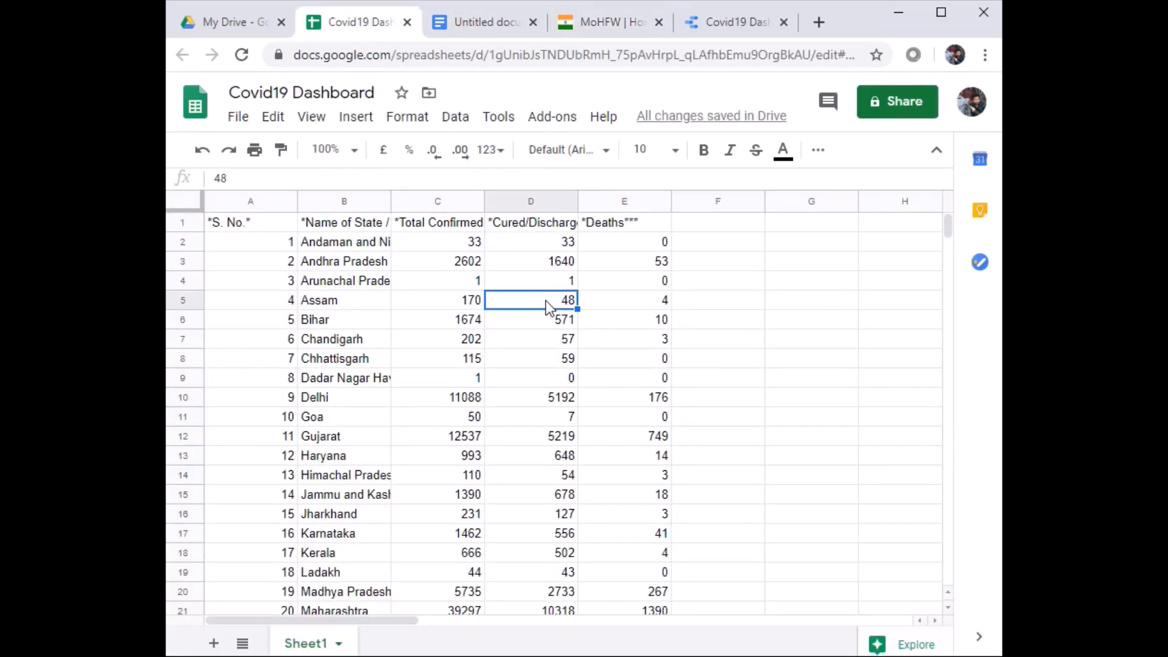
Compare the MoHFW website's statewise table with the imported spreadsheet data, checking the header row and cell A1's formula.
left_click(609, 33)
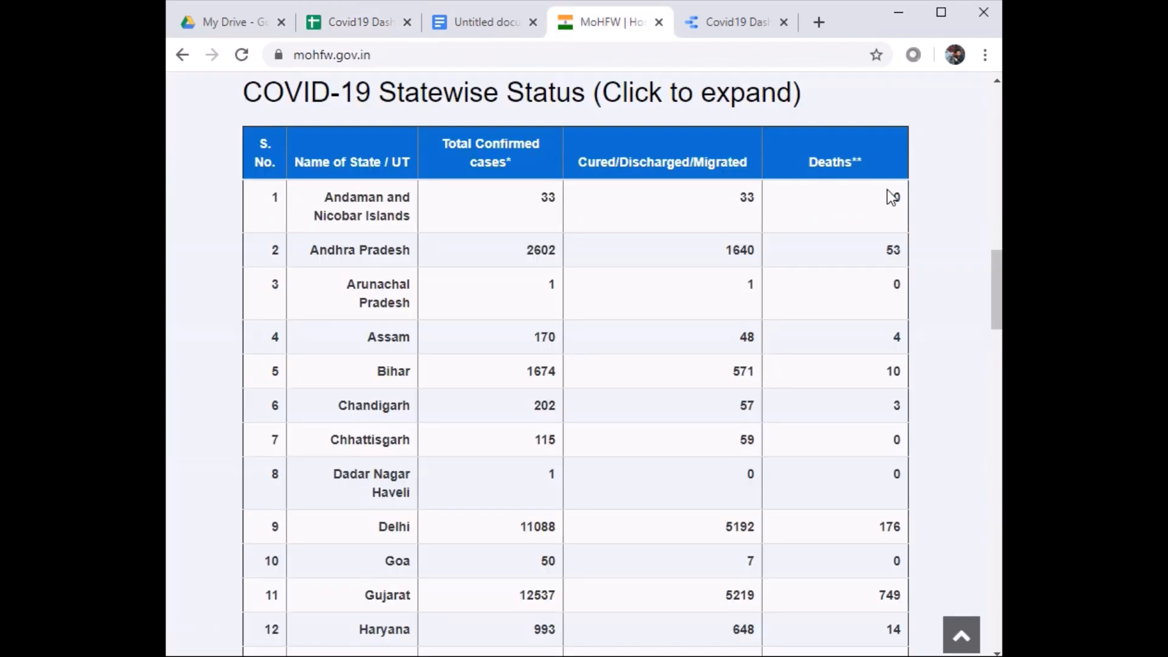
left_click(346, 23)
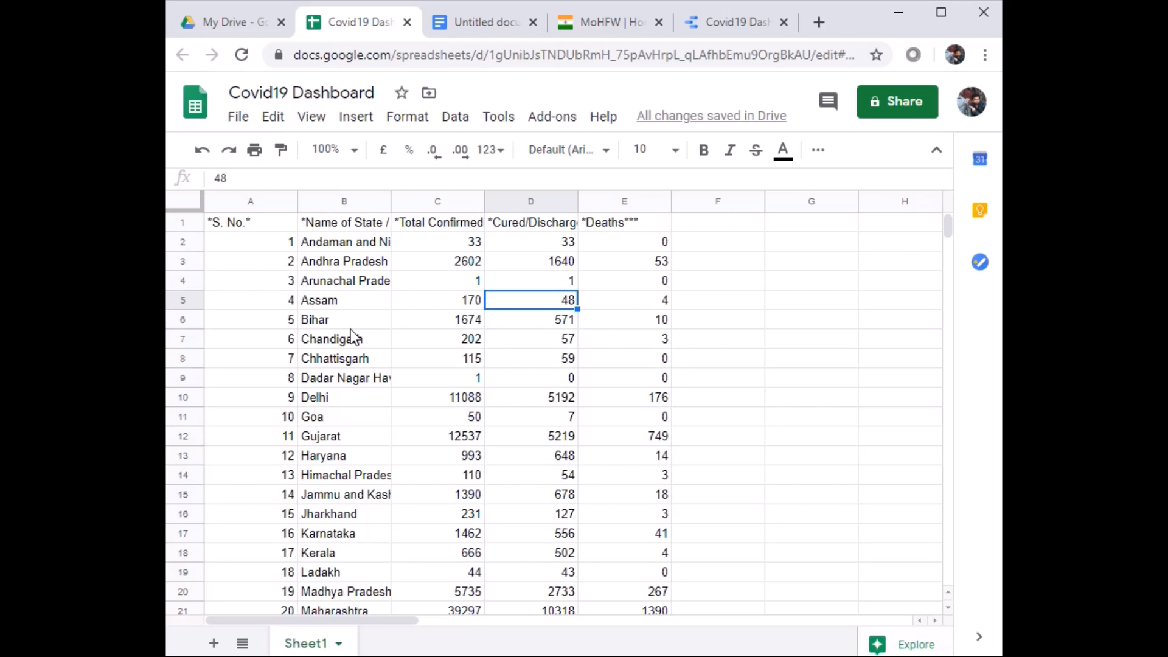
scroll(350, 330, "down", 2)
scroll(350, 329, "up", 2)
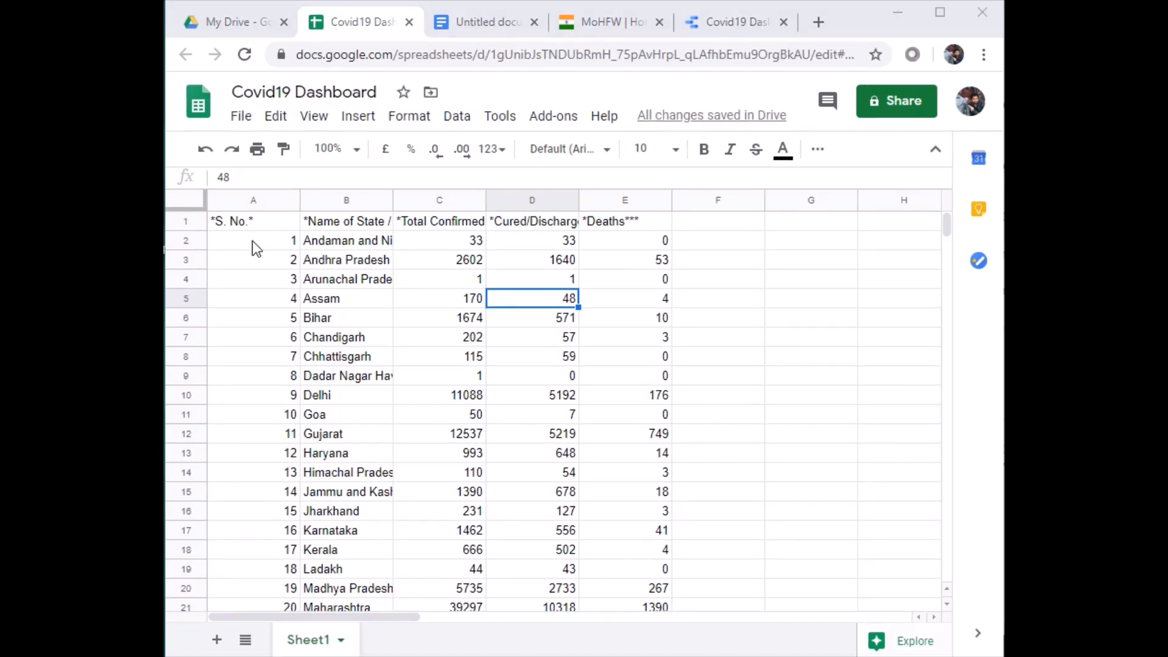
left_click(186, 220)
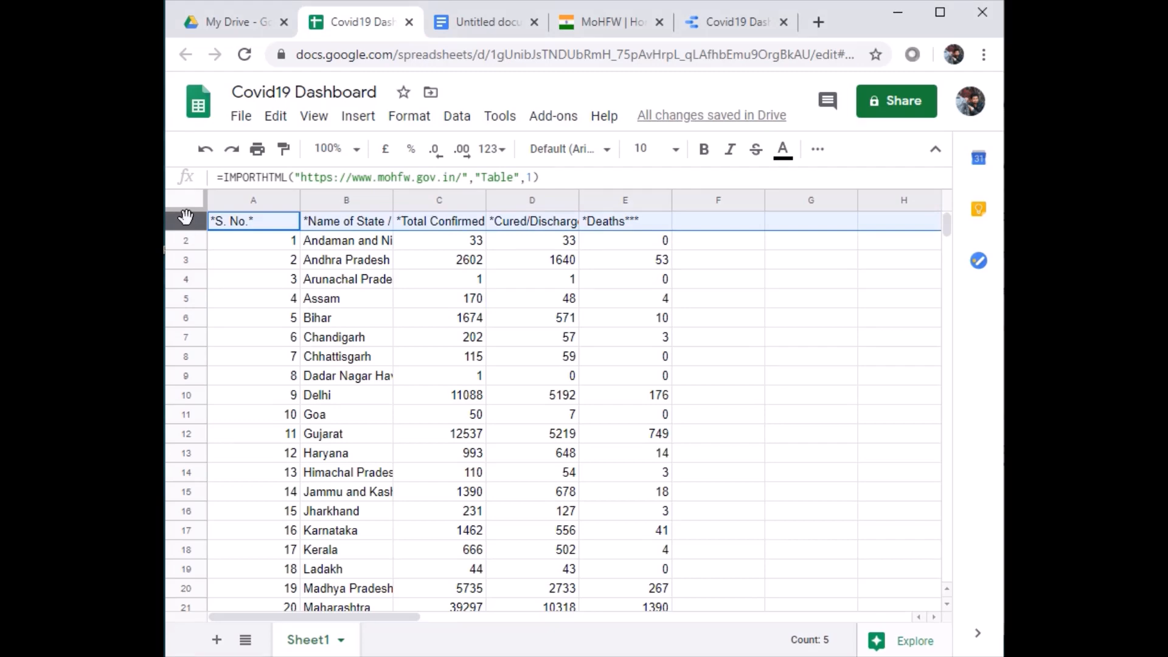
left_click(314, 283)
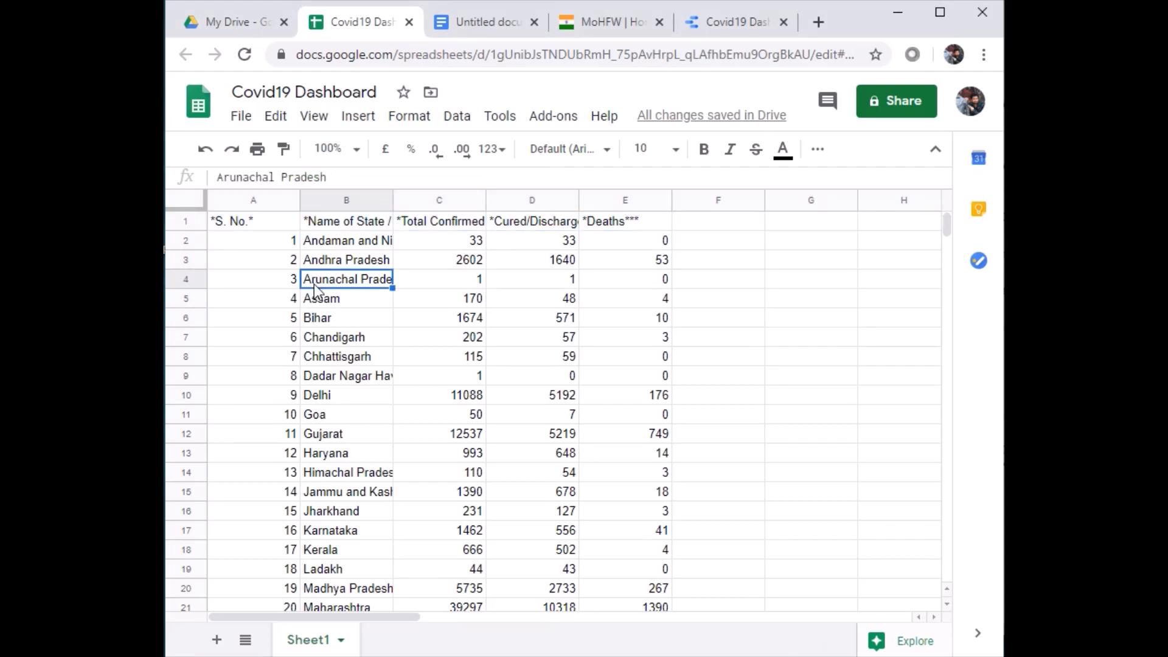
left_click(227, 222)
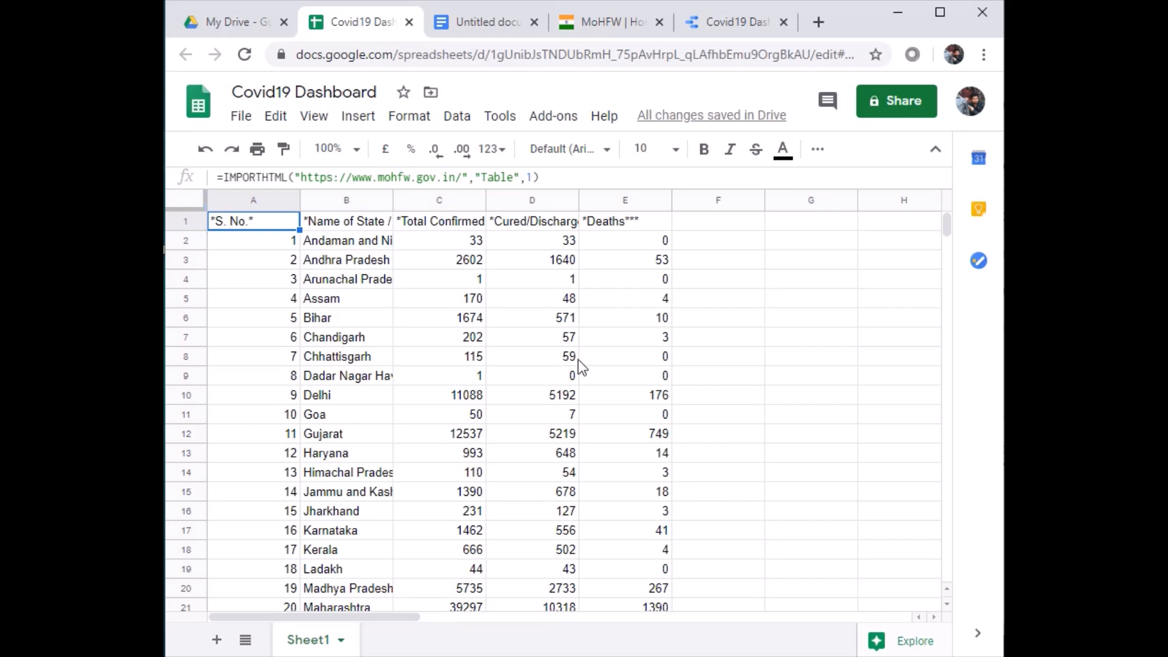
Examine the end of the imported table in Sheet1, checking the last state row at cell E34 and the rows below.
scroll(582, 362, "down", 5)
scroll(582, 364, "down", 1)
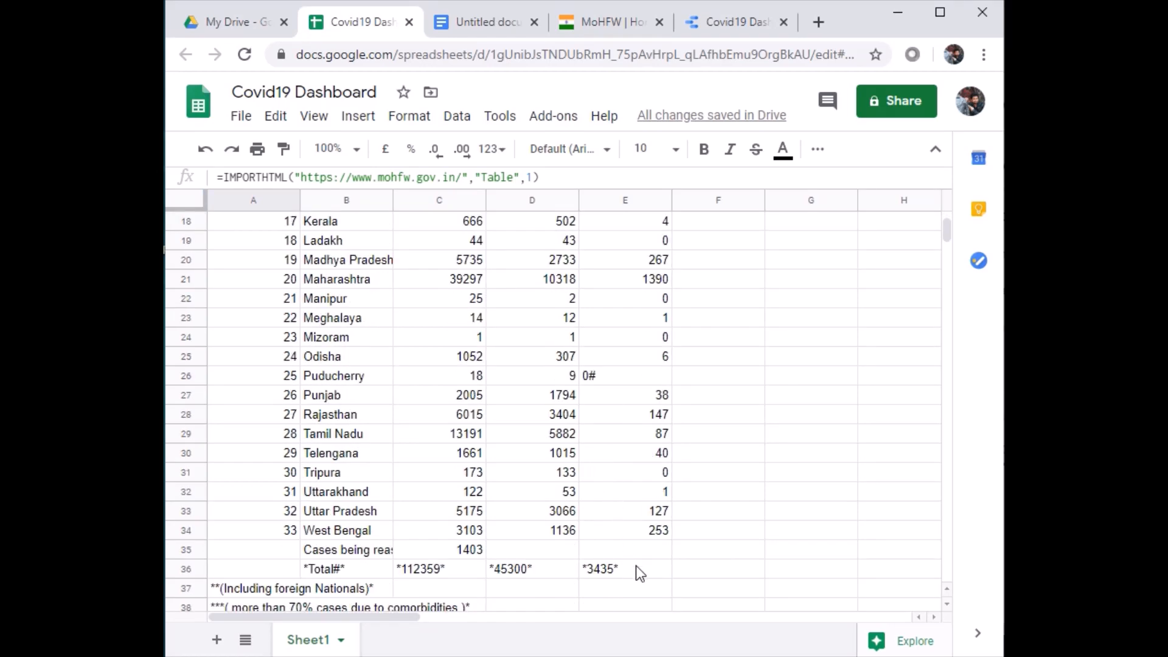
left_click(661, 530)
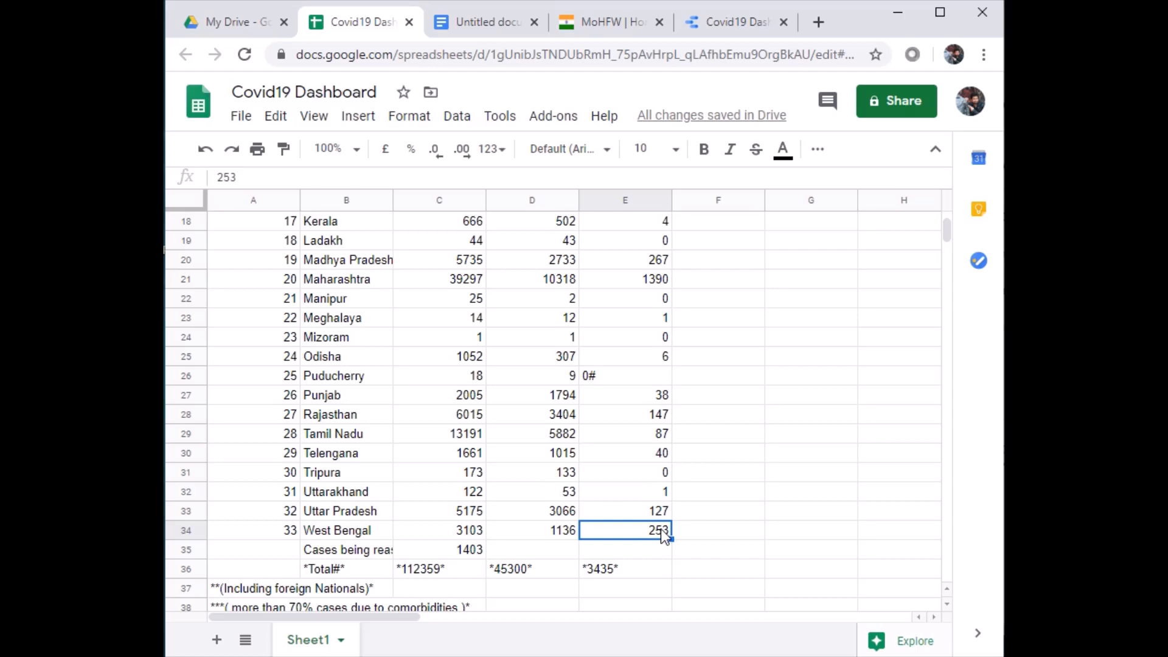
scroll(661, 534, "down", 1)
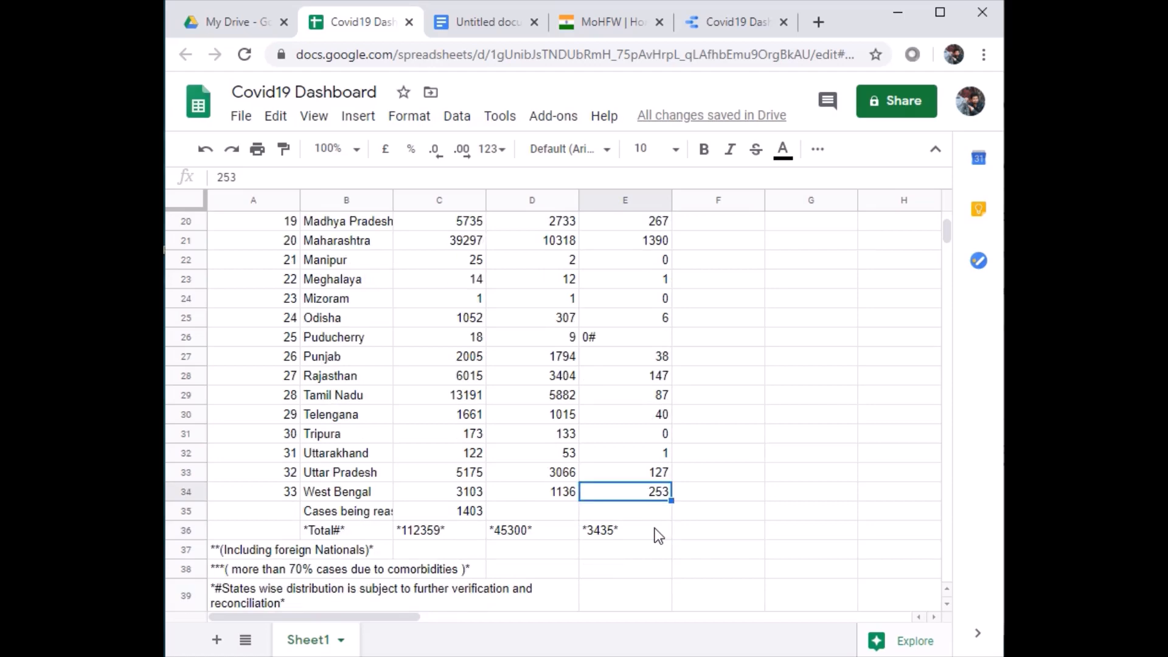
scroll(655, 528, "down", 2)
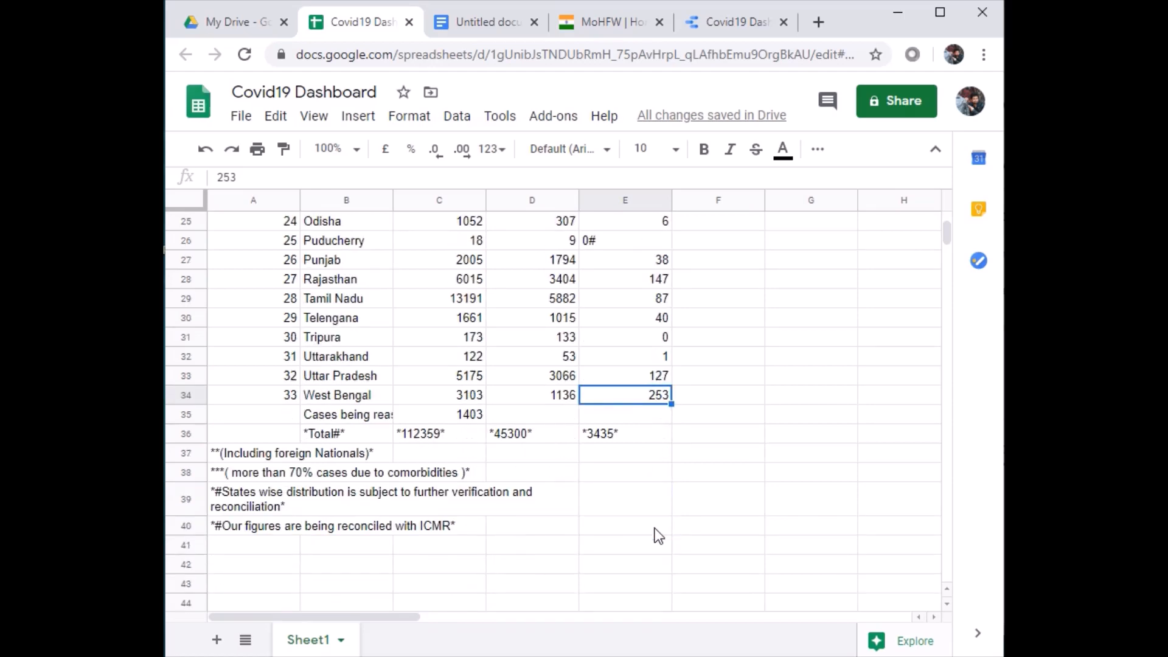
Select the range A35:F40 holding the totals and footnotes, and review it against the state rows above.
left_click(221, 418)
left_click_drag(221, 417, 718, 525)
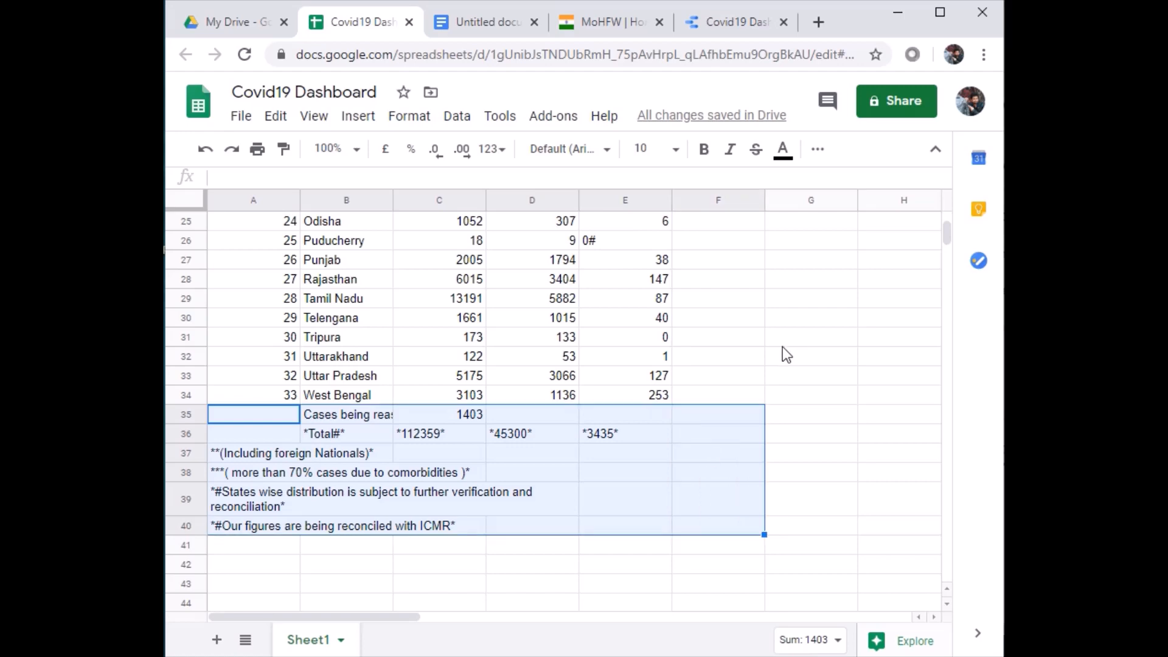
scroll(749, 365, "down", 2)
scroll(748, 365, "up", 8)
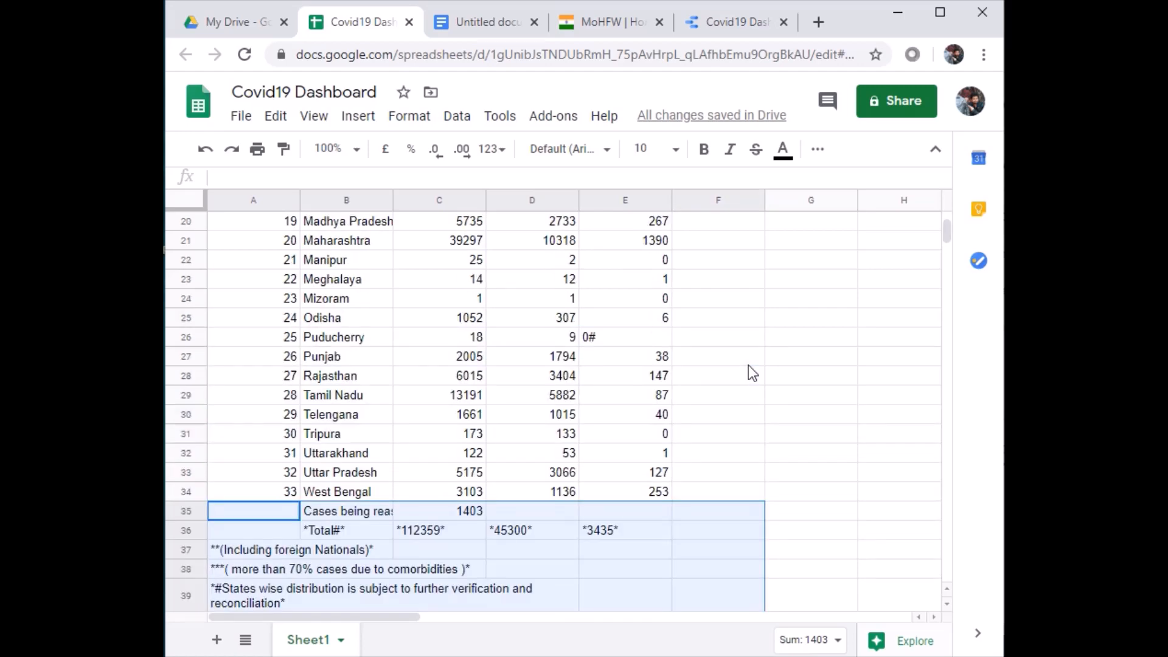
scroll(748, 365, "down", 2)
scroll(749, 366, "down", 2)
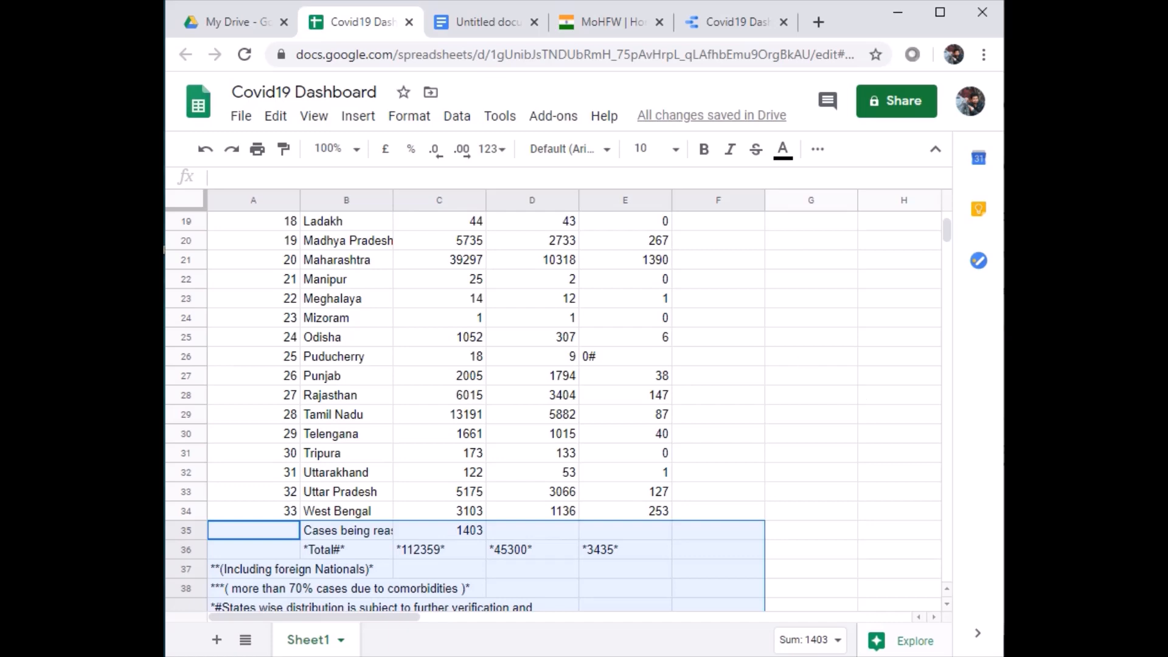
Open datastudio.google.com in a new browser tab and create a blank report.
key("ctrl+t")
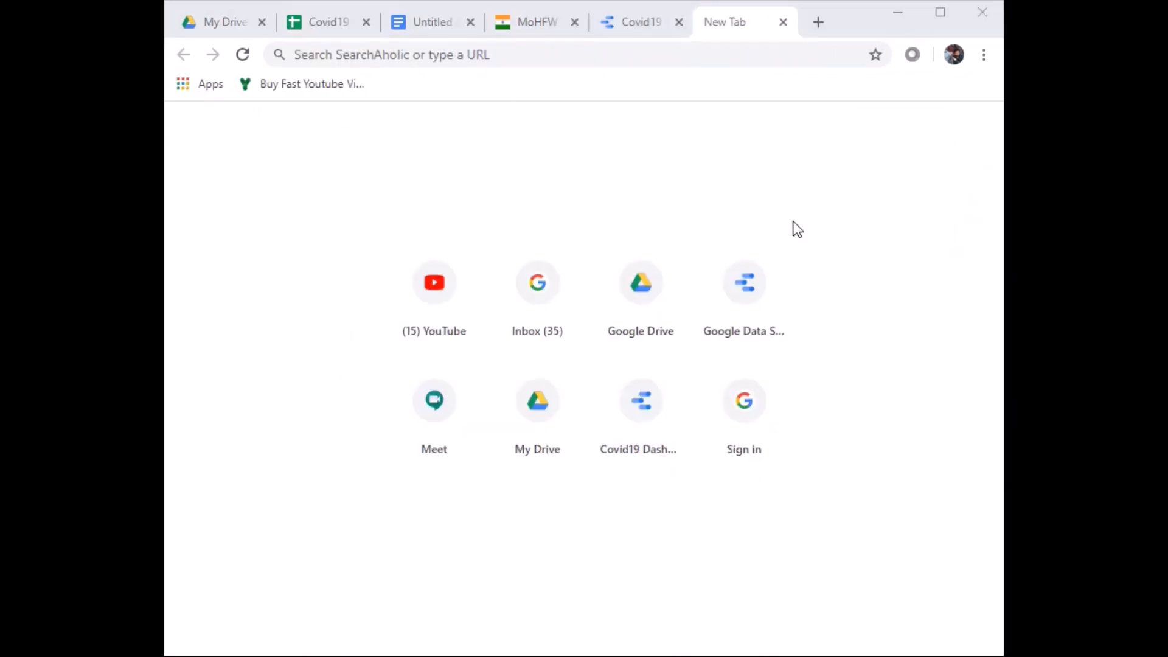
left_click(595, 56)
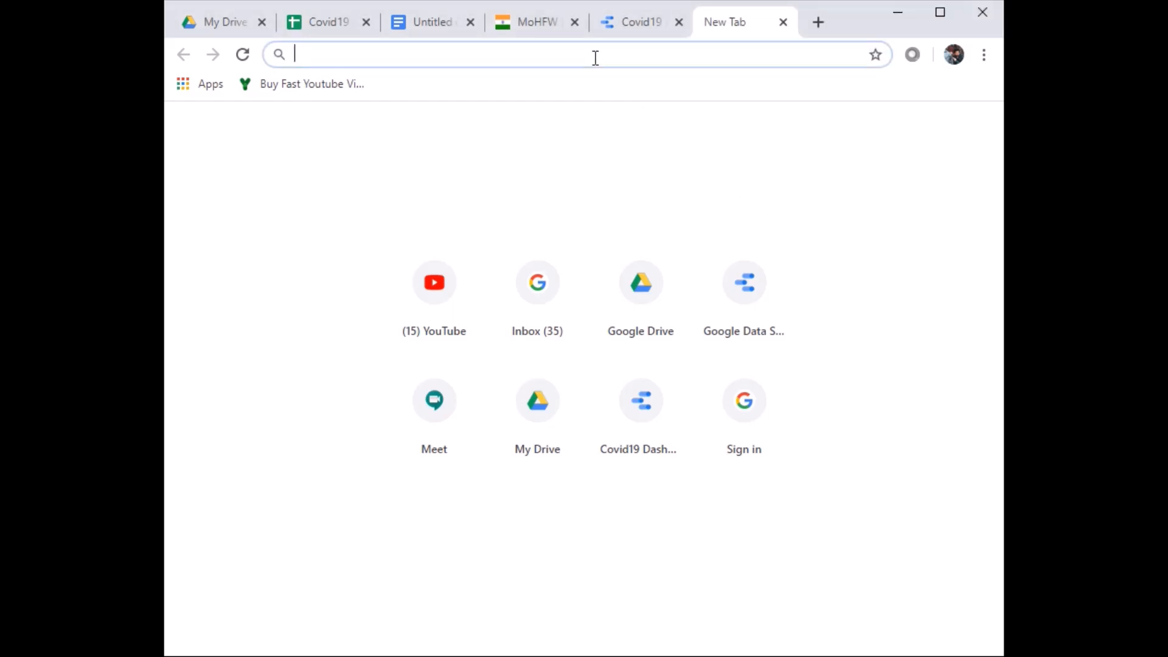
type("datastudio.google.com")
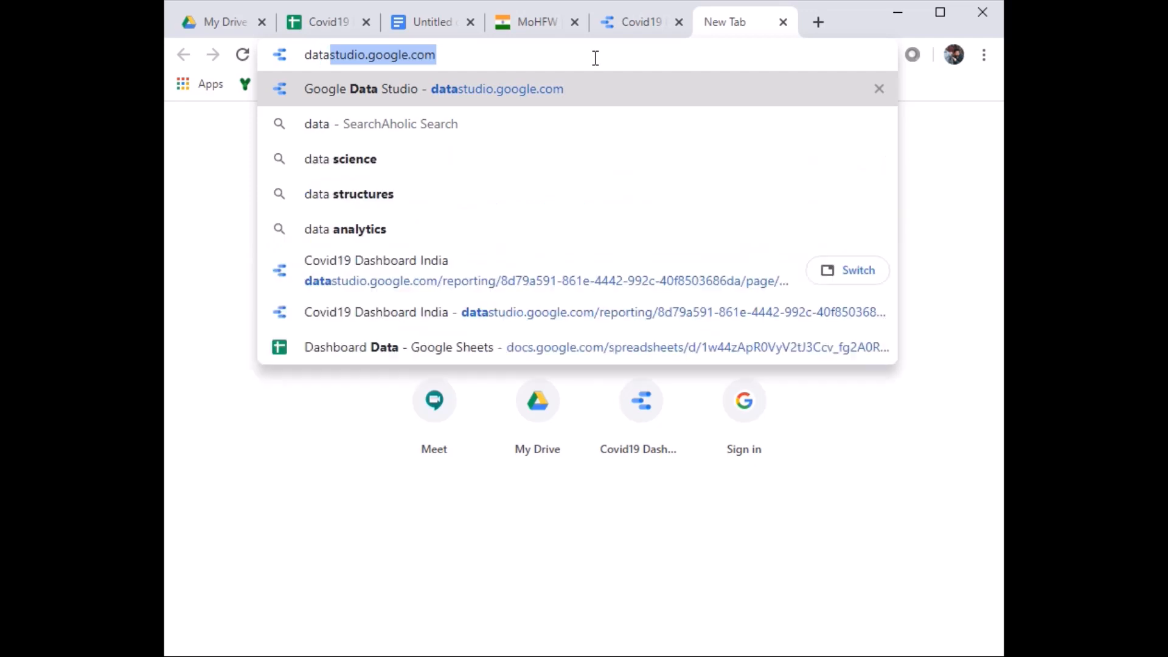
key("Return")
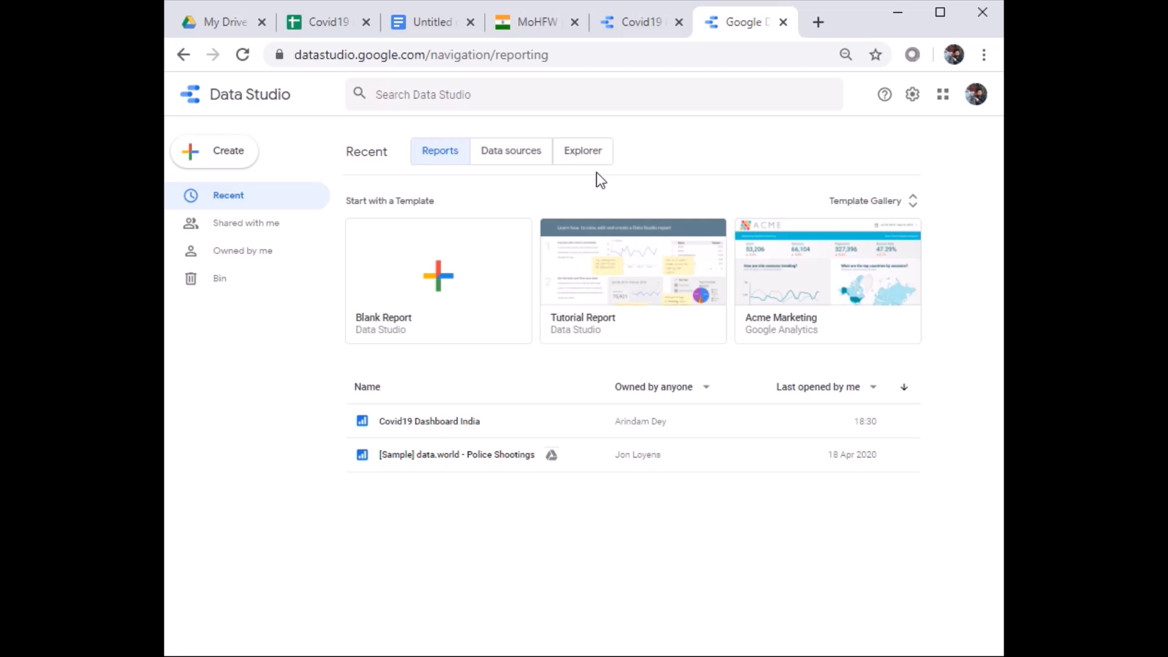
left_click(434, 292)
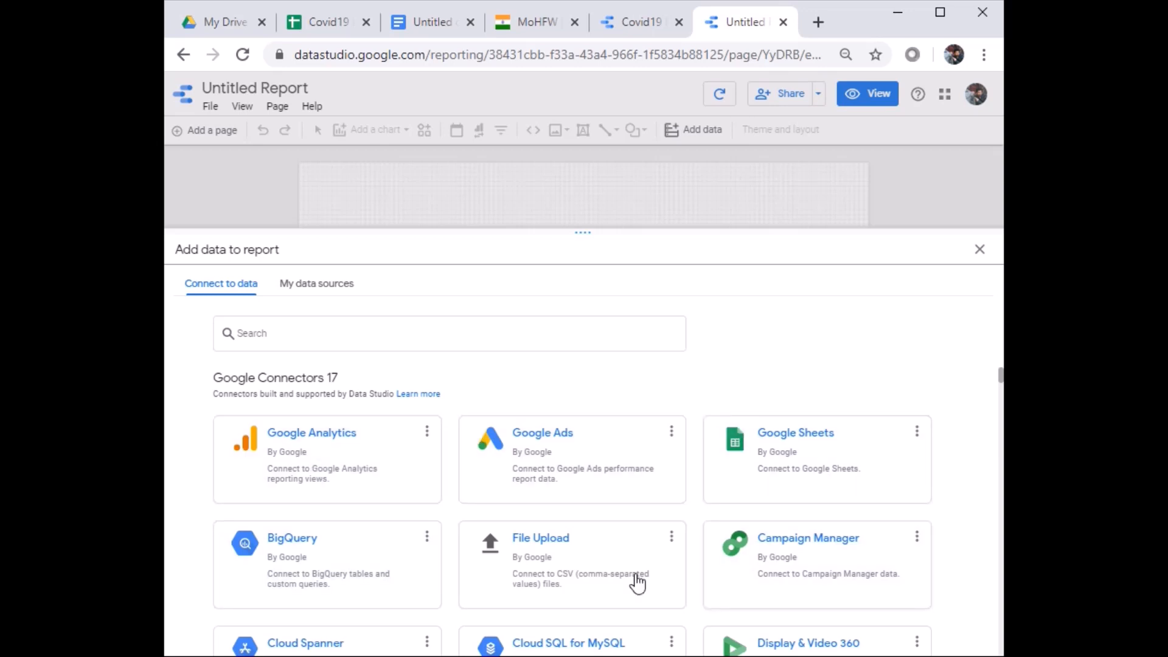
Add Sheet1 of the Covid19 Dashboard spreadsheet to the report through the Google Sheets connector, limited to the range A1:E34.
left_click(794, 436)
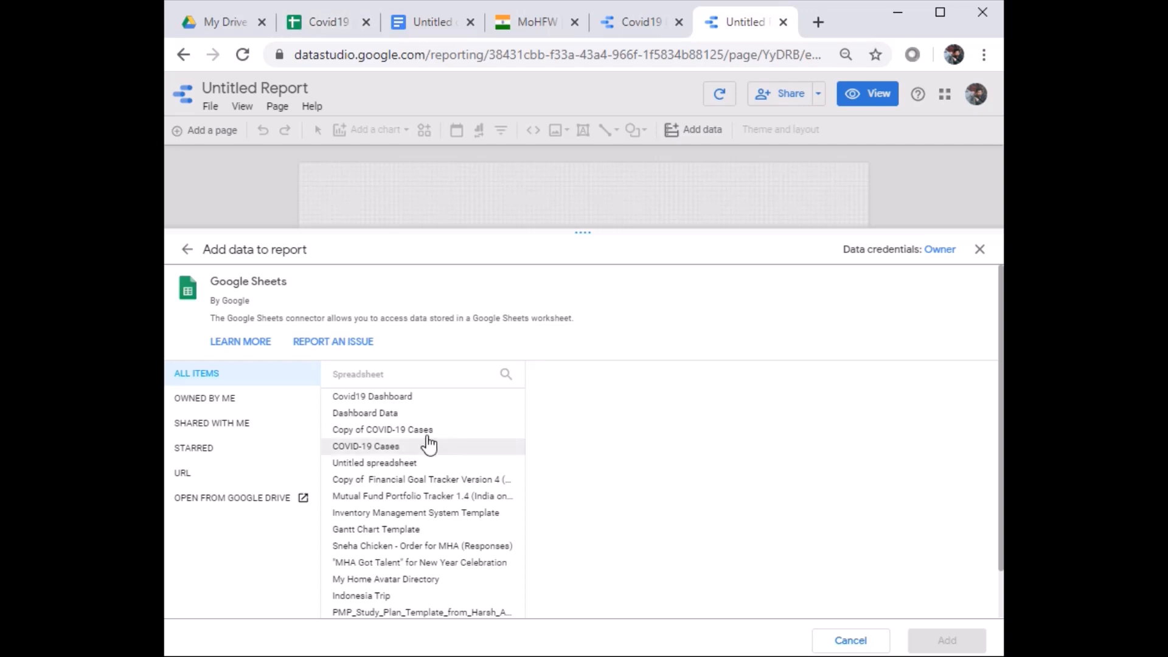
left_click(395, 397)
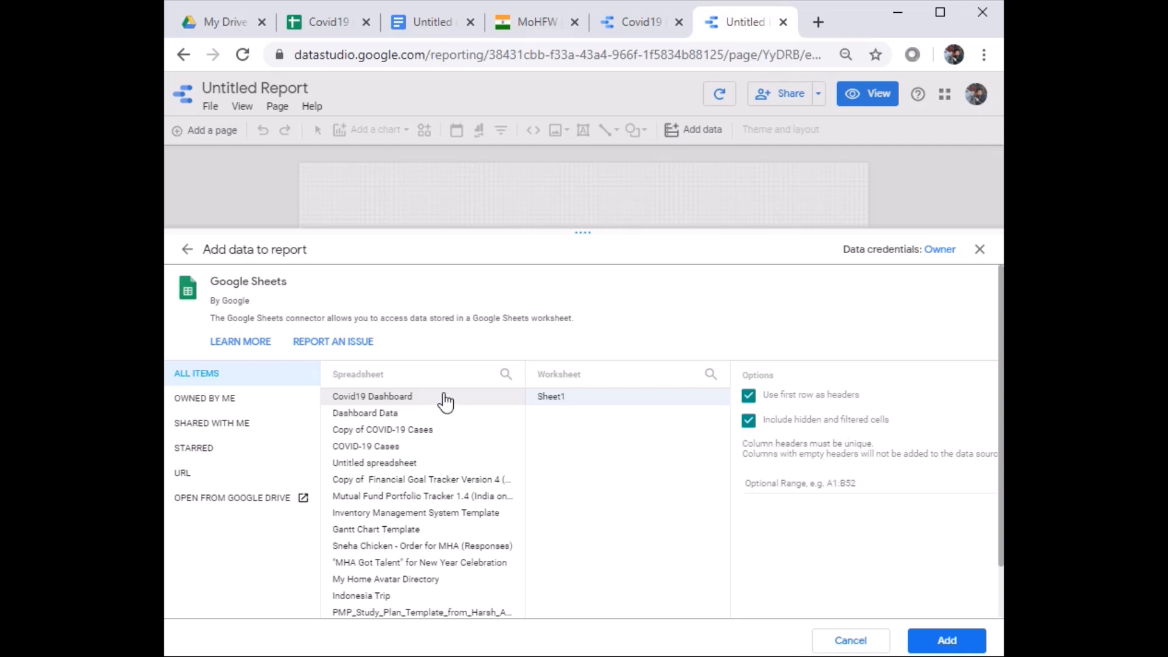
left_click(551, 398)
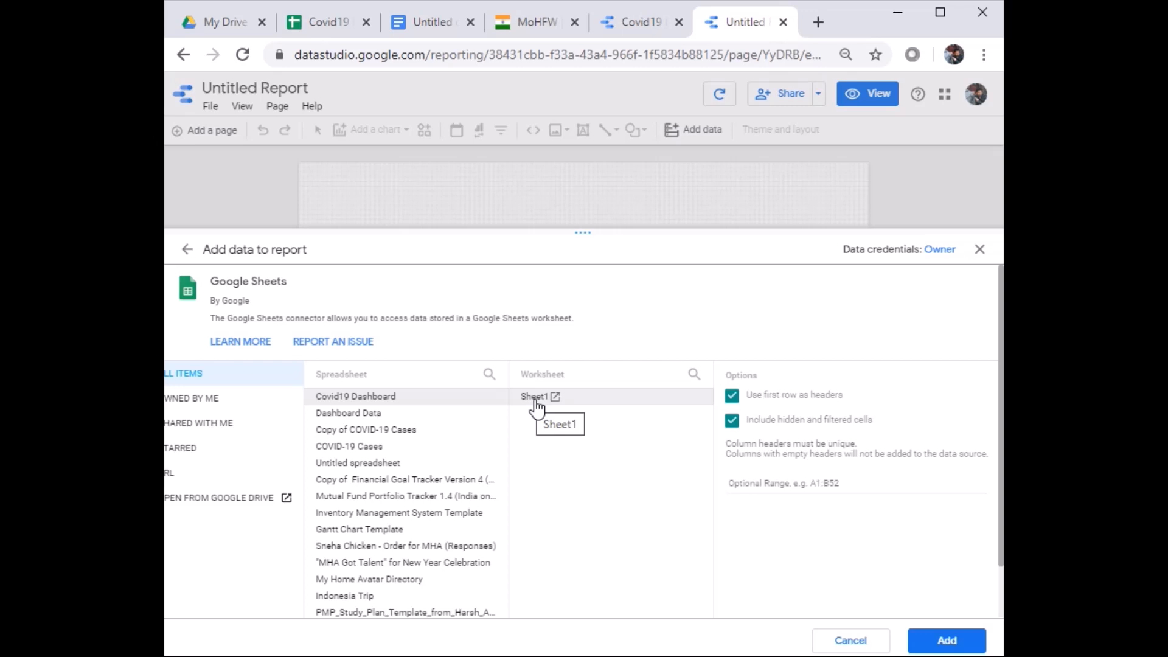
left_click(536, 404)
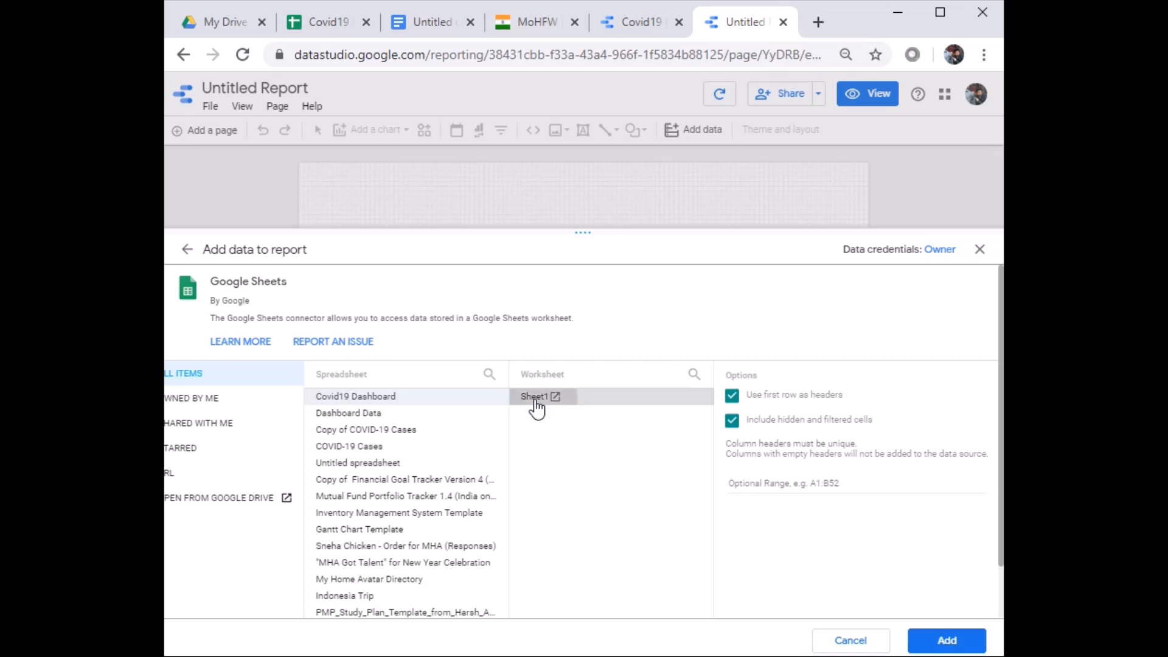
left_click(787, 482)
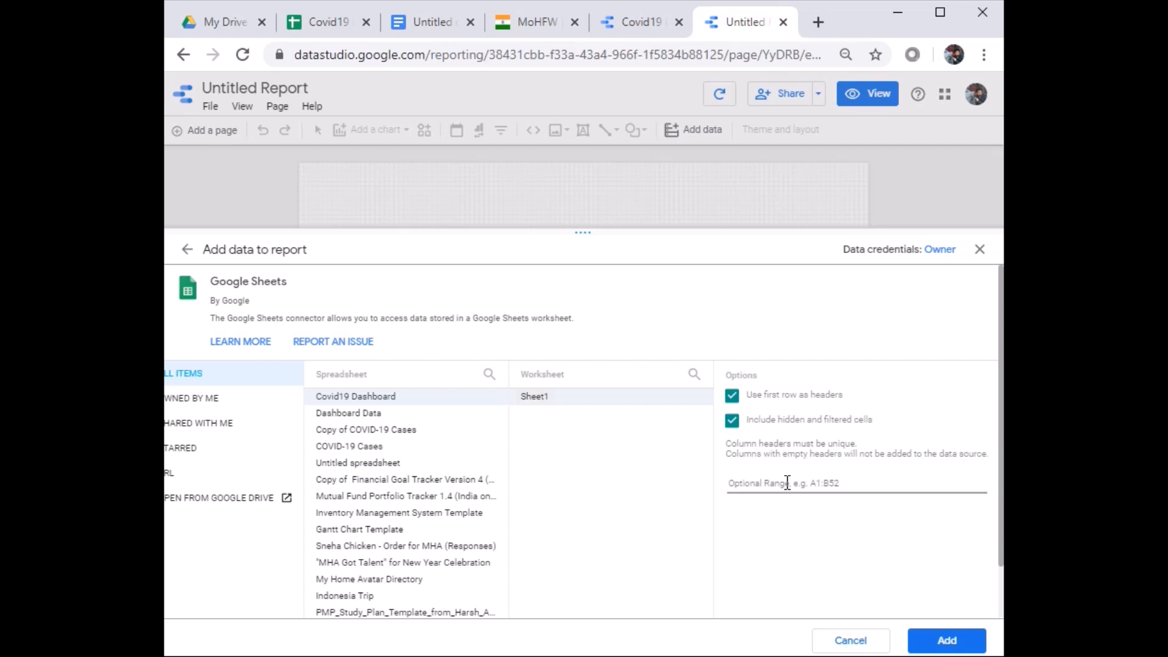
type("A1:E34")
left_click(945, 638)
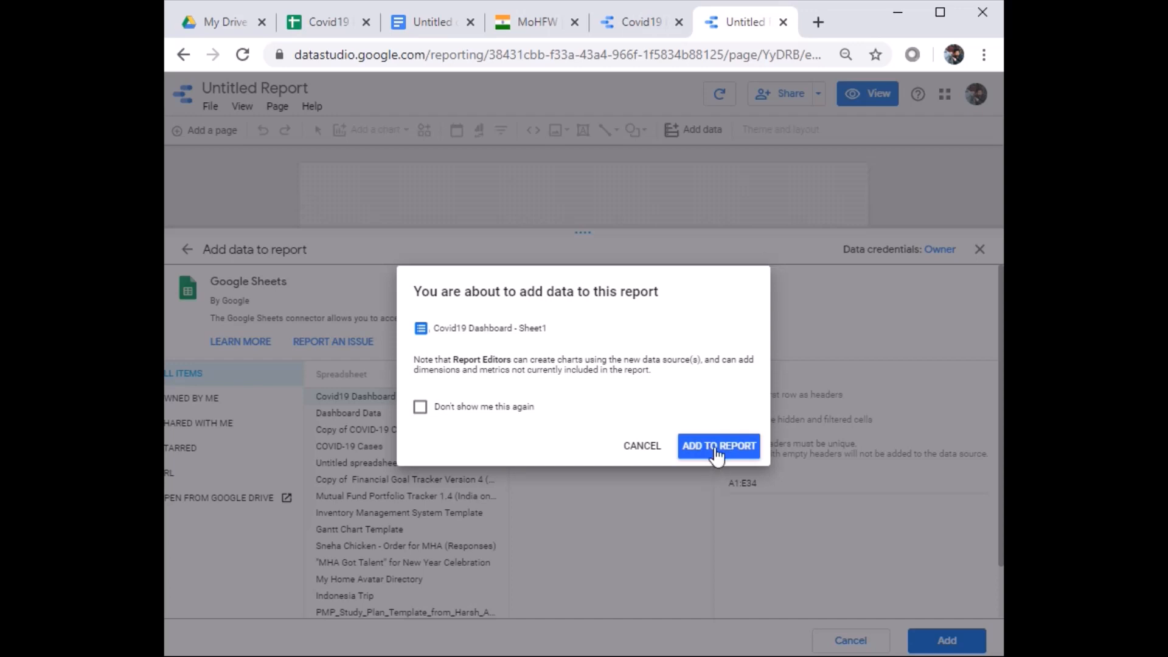
left_click(718, 450)
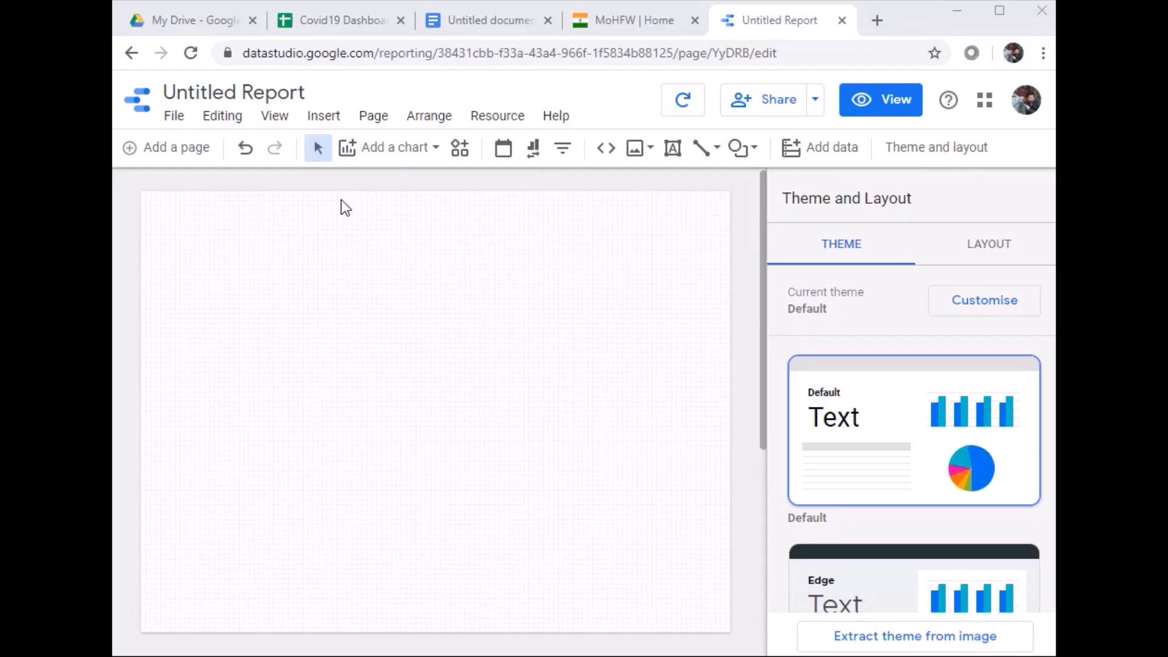
Insert a bar chart on the report page and place it in the page's lower-left corner.
left_click(326, 119)
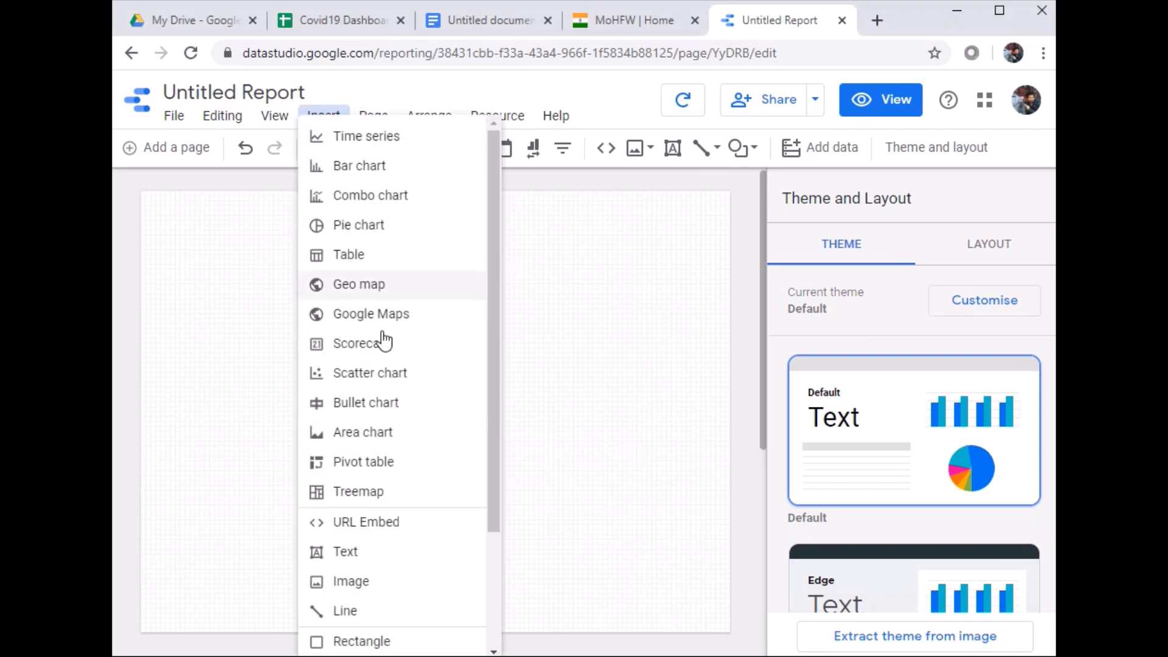
left_click(363, 173)
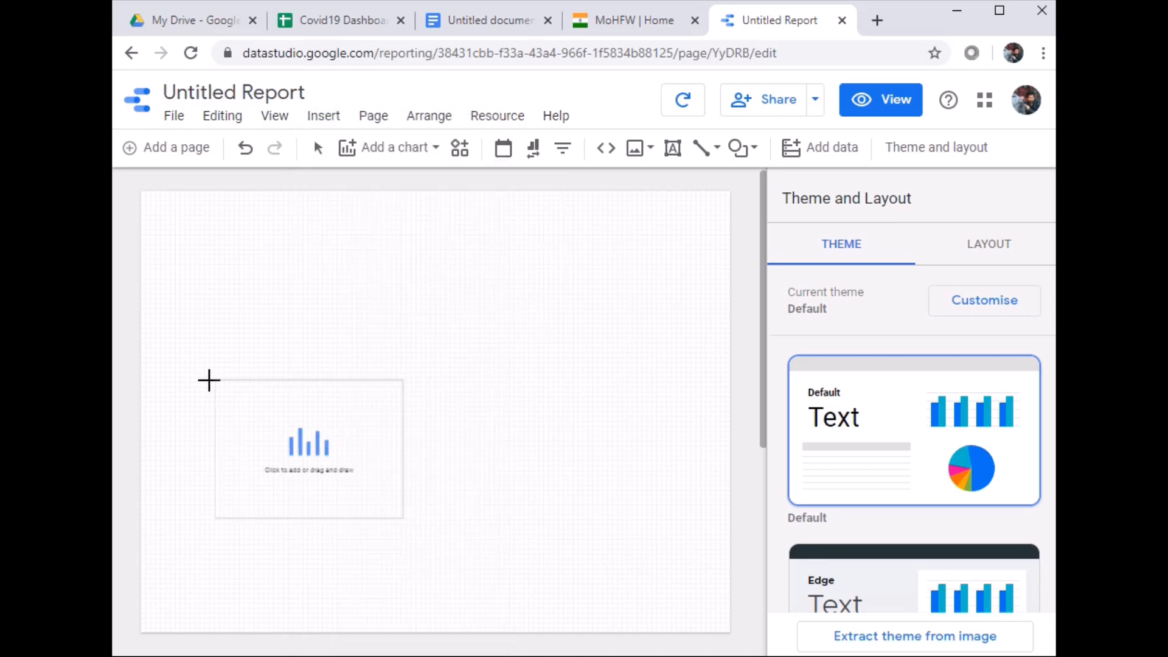
key("Escape")
left_click_drag(209, 380, 396, 517)
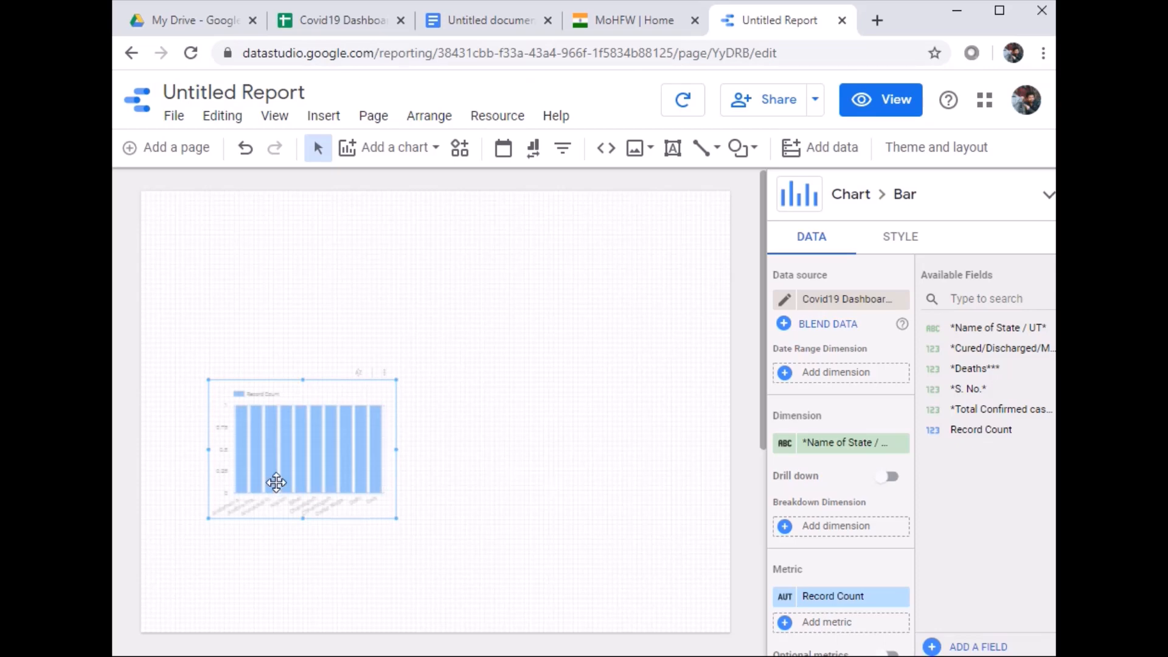
left_click_drag(292, 455, 242, 553)
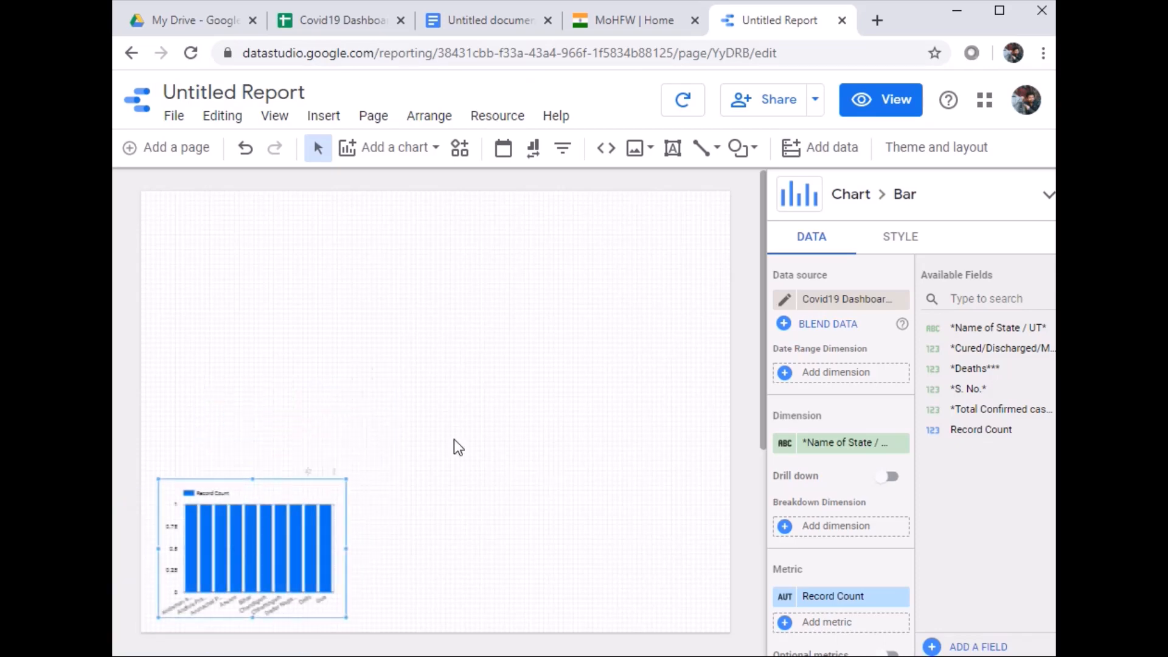
Change the bar chart to a table with heatmap and widen it to roughly two thirds of the page width.
left_click(854, 206)
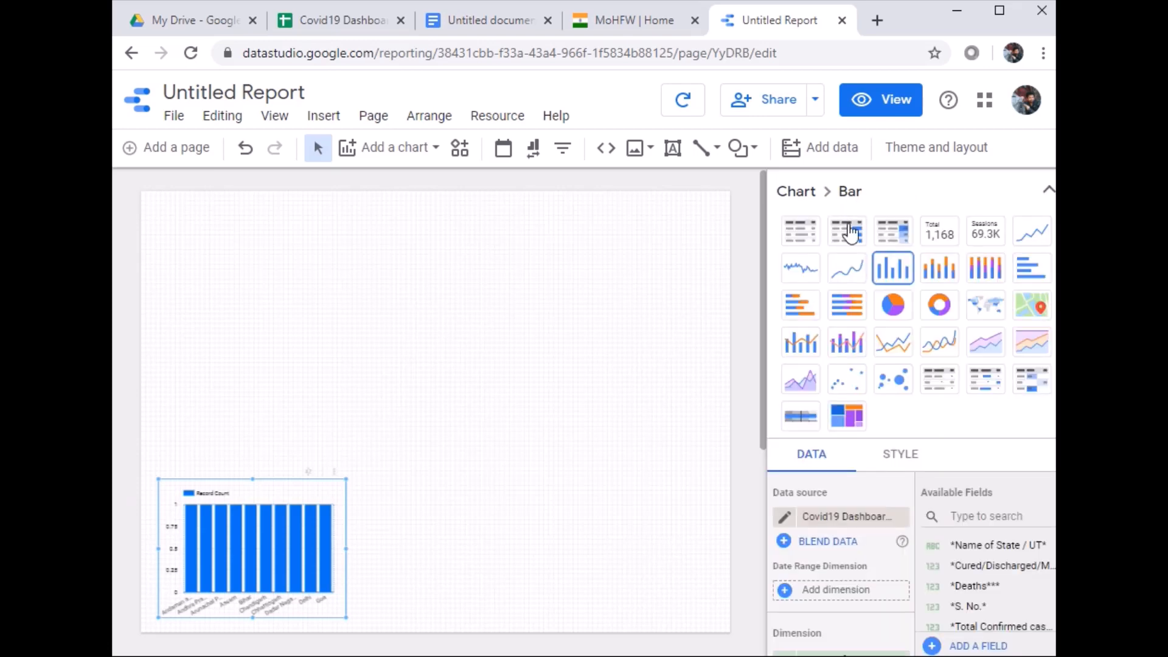
left_click(891, 242)
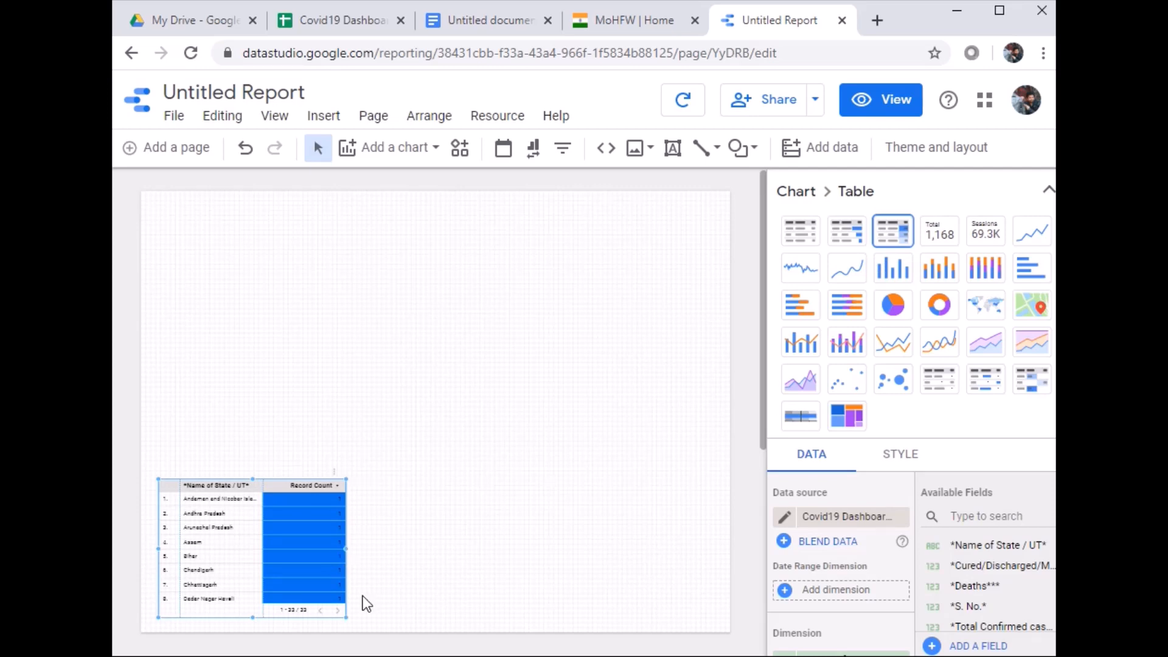
left_click_drag(343, 550, 558, 547)
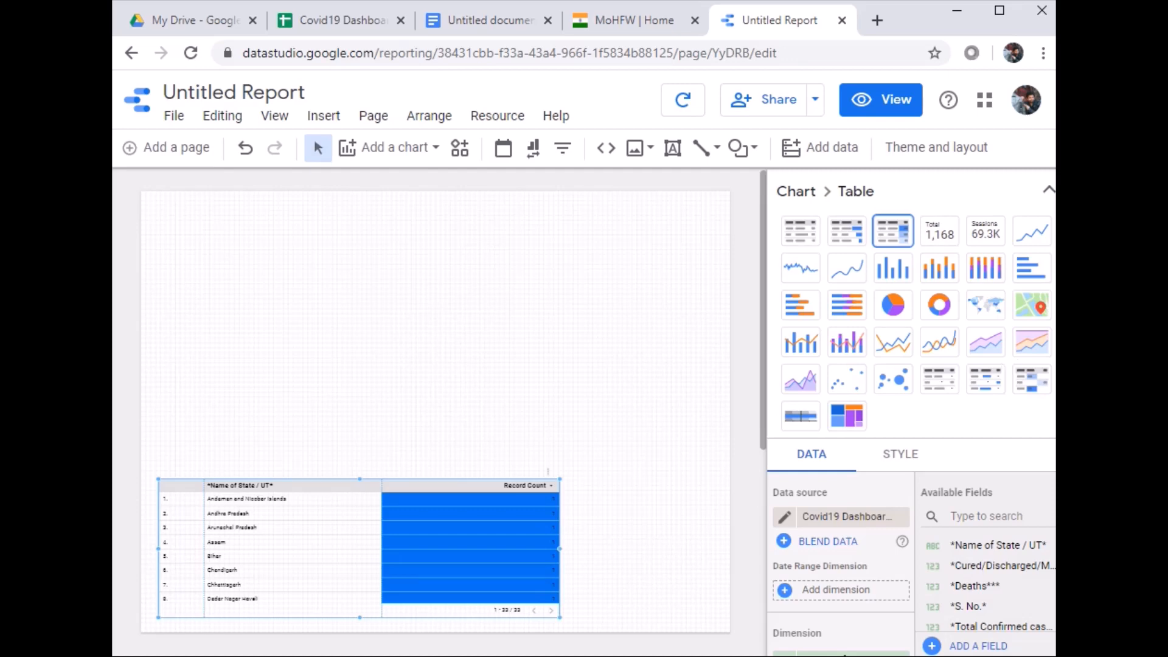
Move *Name of State / UT* to the table's Date Range Dimension, and add the same field again as its Dimension.
left_click(1048, 192)
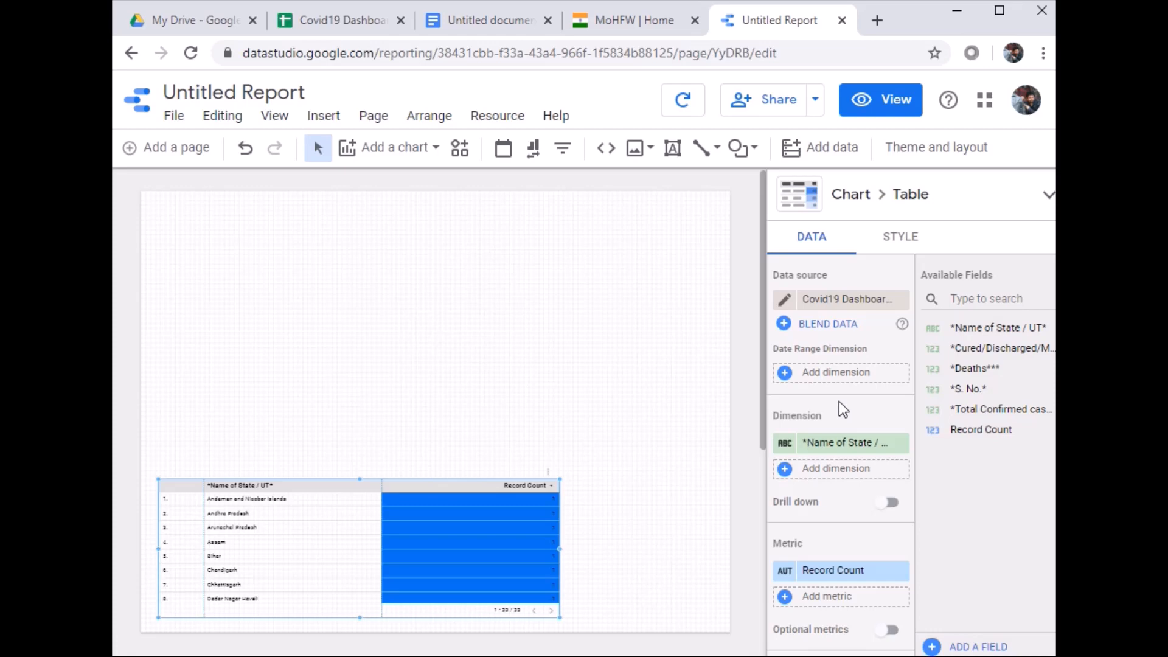
left_click_drag(843, 443, 838, 378)
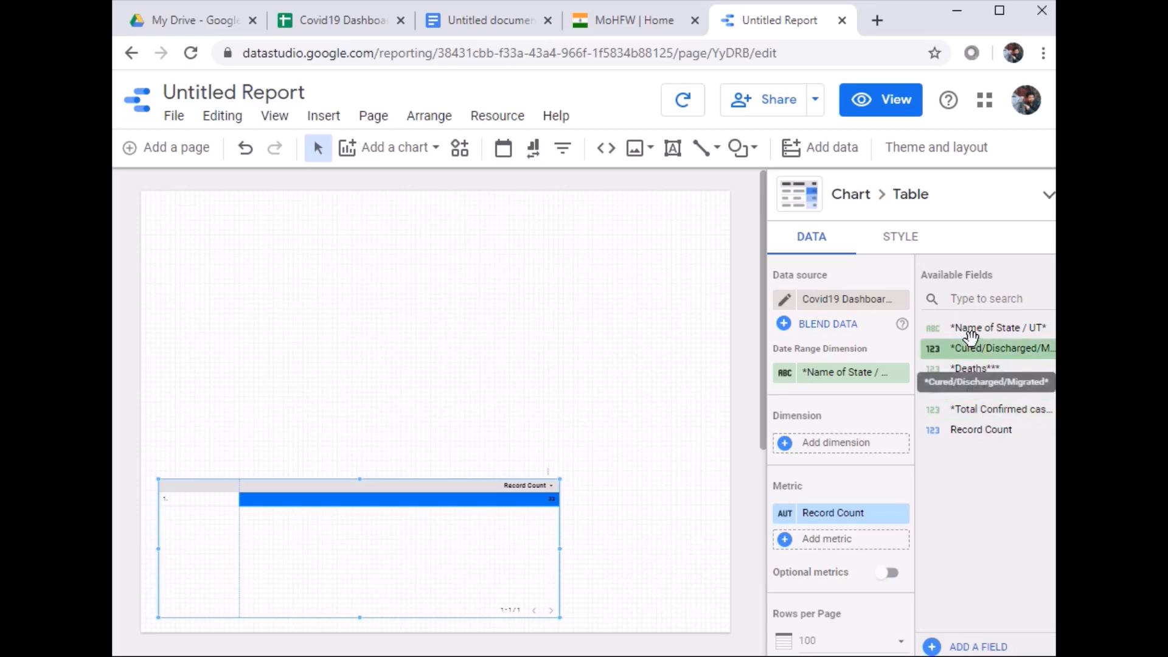
left_click_drag(971, 336, 815, 453)
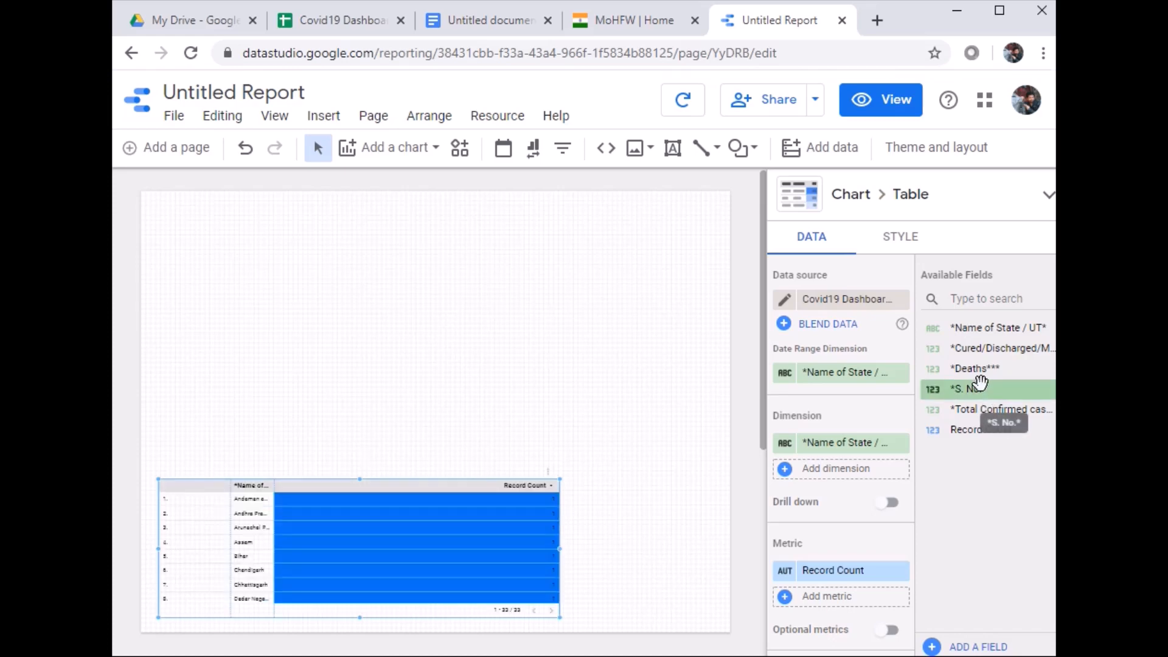
Set the table's dimensions to *Cured/Discharged/Migrated*, *Name of State / UT* and *Deaths***, and enlarge the table to nearly the full page width.
left_click_drag(969, 348, 828, 443)
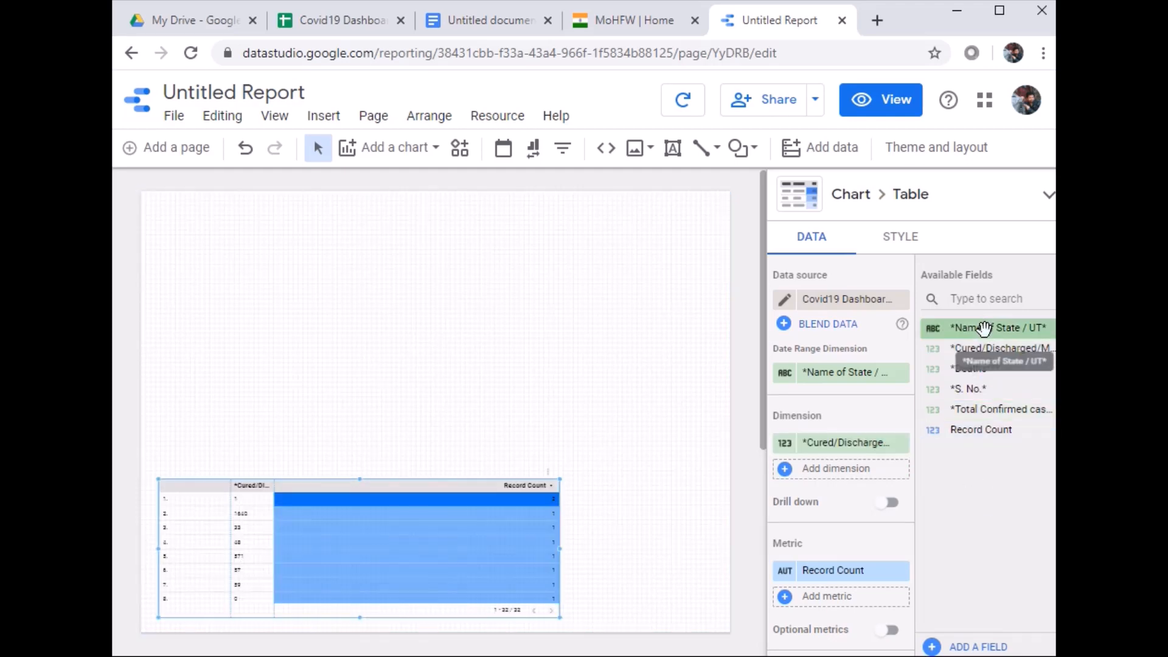
left_click_drag(984, 328, 838, 470)
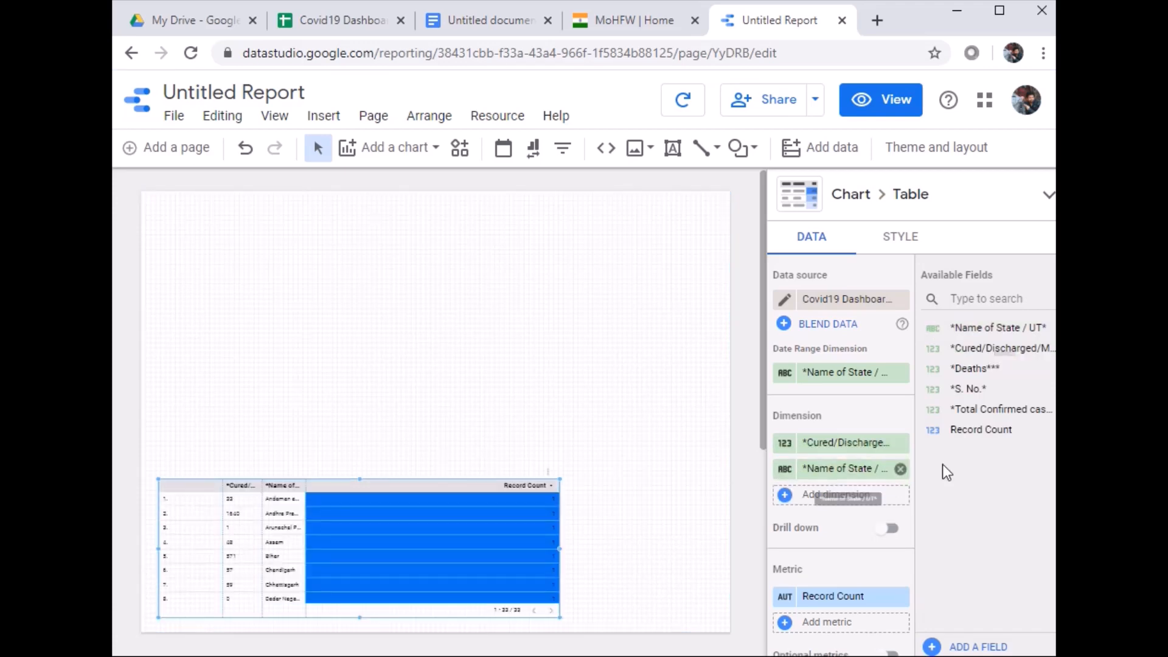
left_click_drag(956, 373, 838, 497)
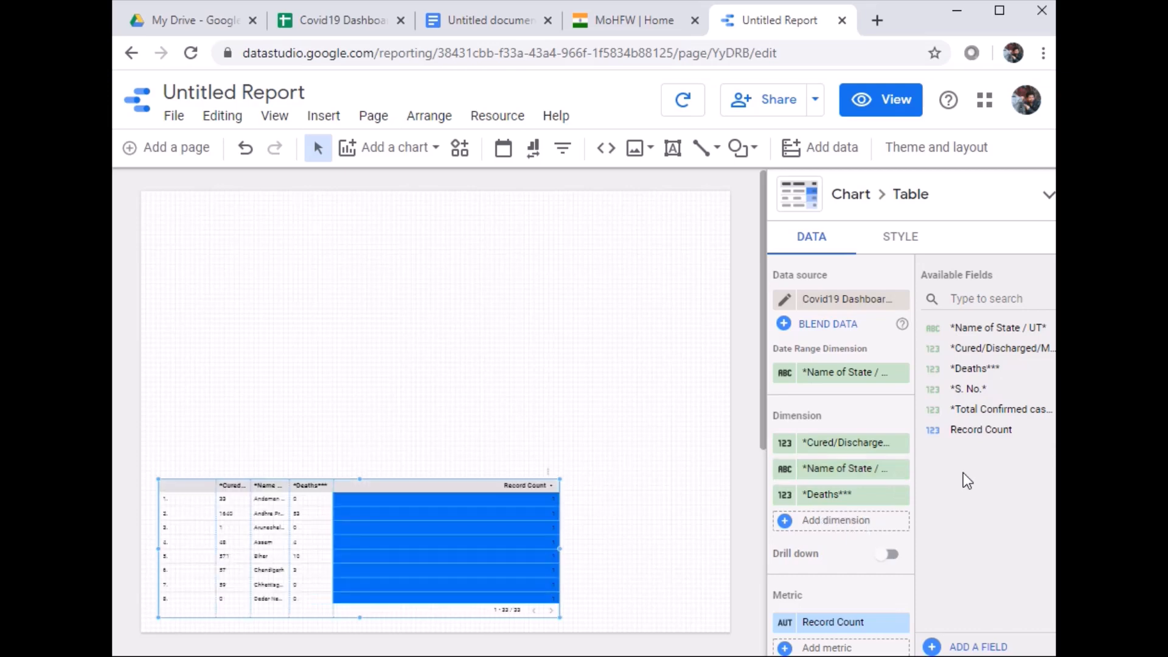
left_click_drag(560, 549, 683, 548)
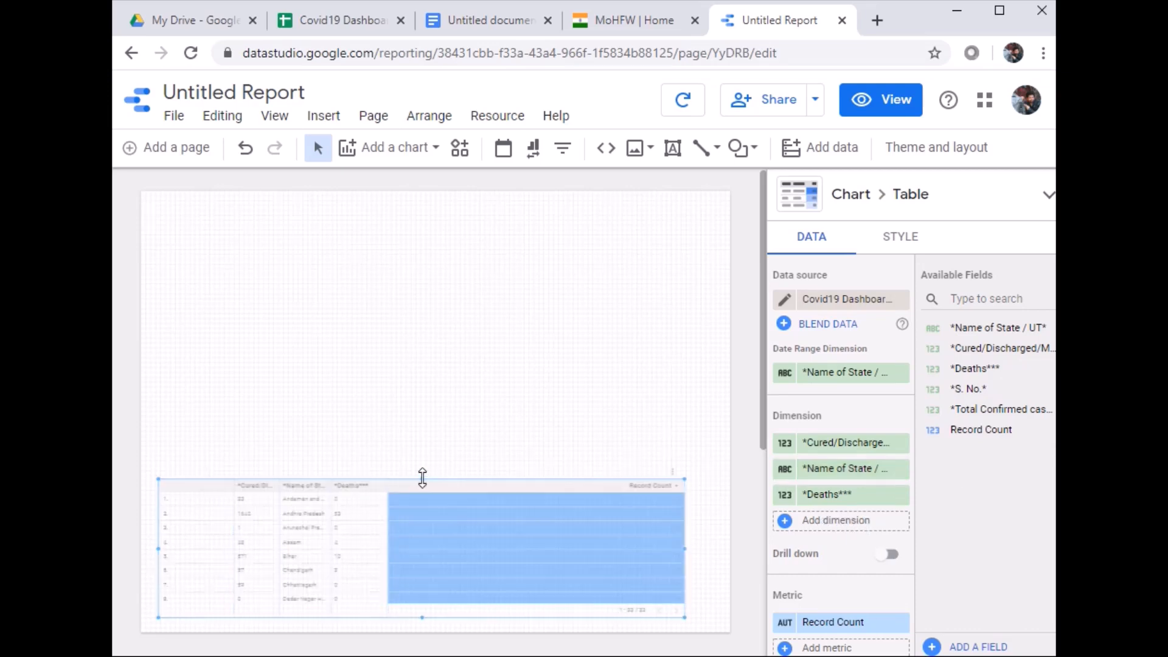
left_click_drag(423, 479, 427, 436)
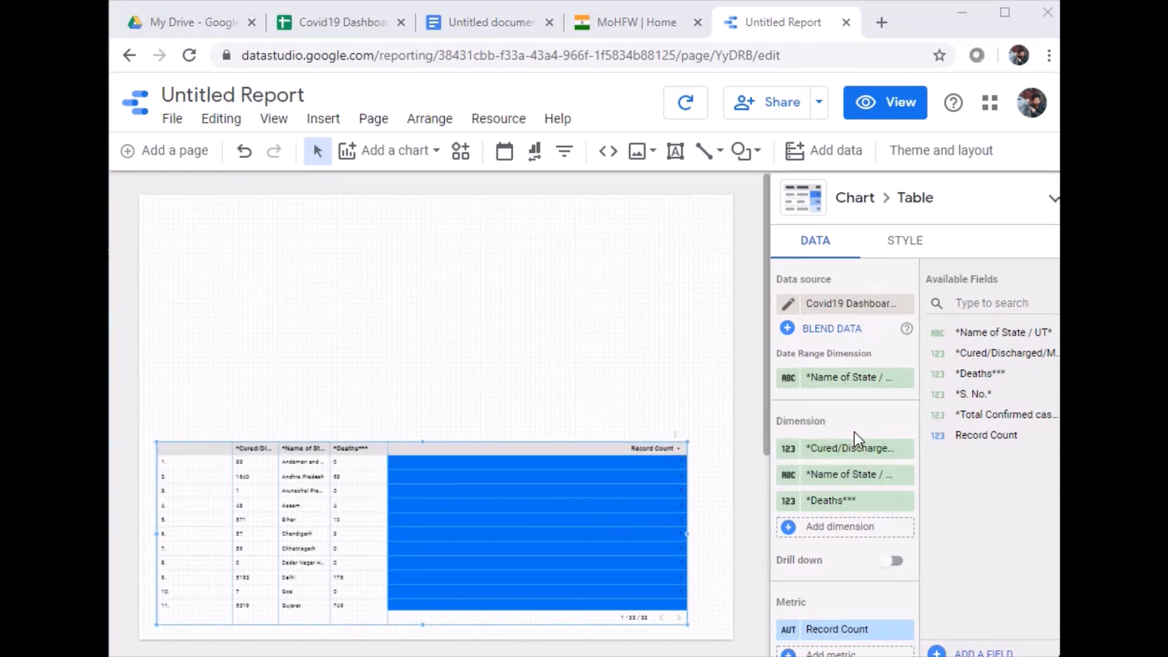
Add *Total Confirmed cases** as the table's metric and remove the Record Count metric.
scroll(854, 432, "down", 3)
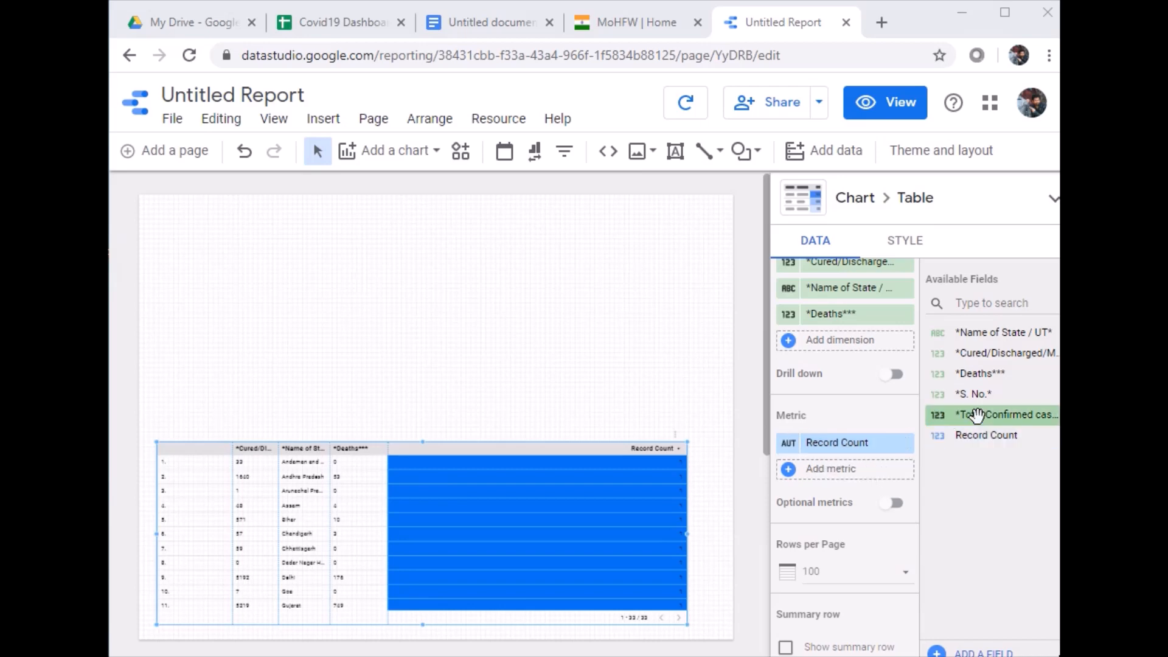
left_click_drag(952, 414, 883, 445)
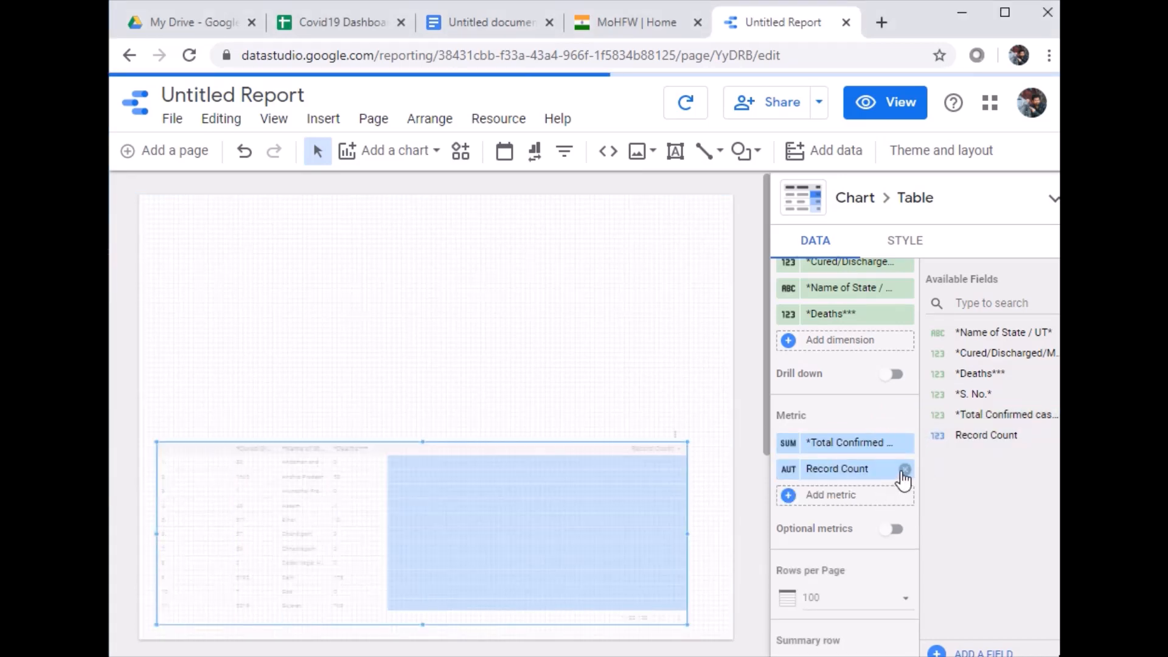
left_click(905, 470)
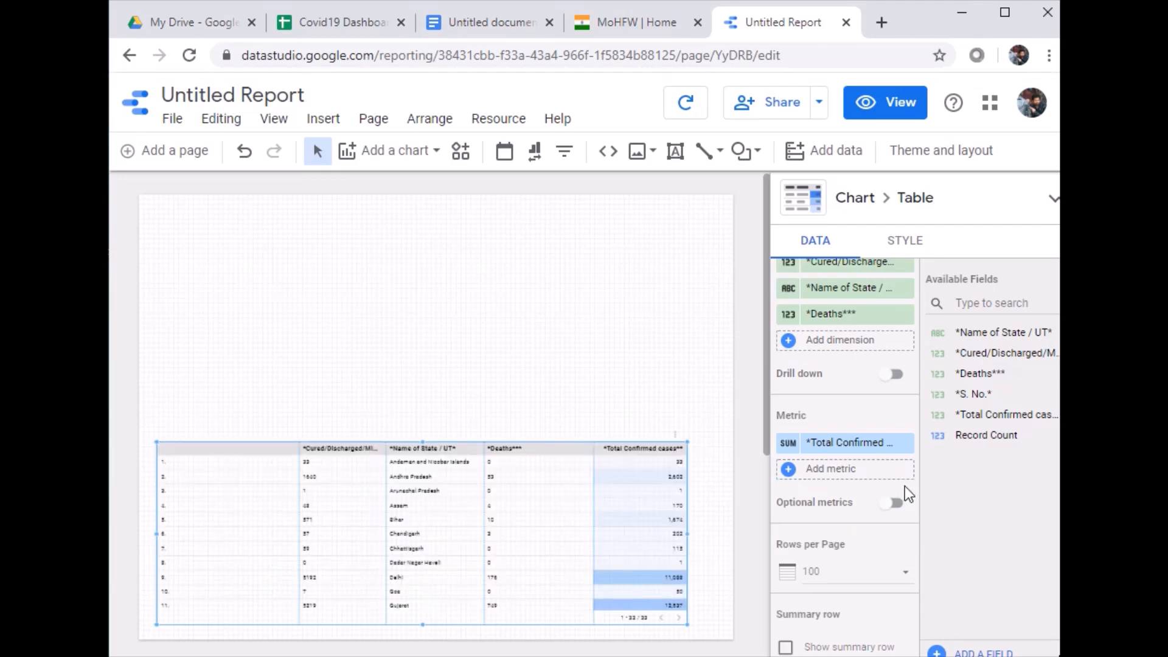
Sort the table by *Total Confirmed cases** and enable its Apply filter interaction.
scroll(904, 486, "down", 3)
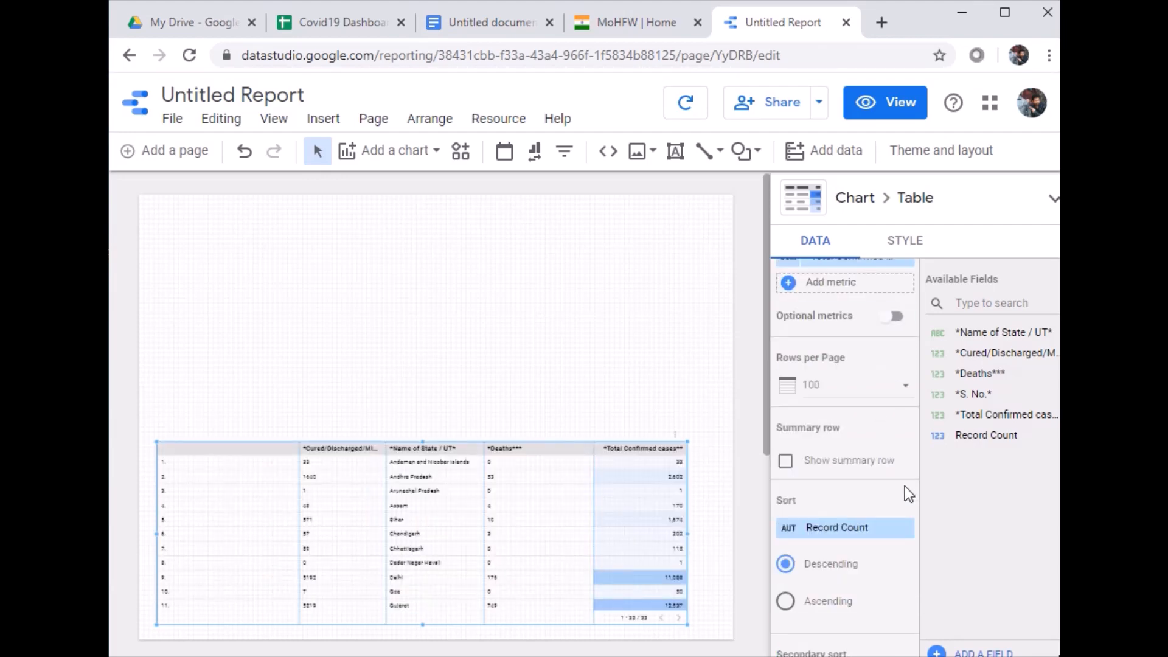
scroll(904, 486, "down", 3)
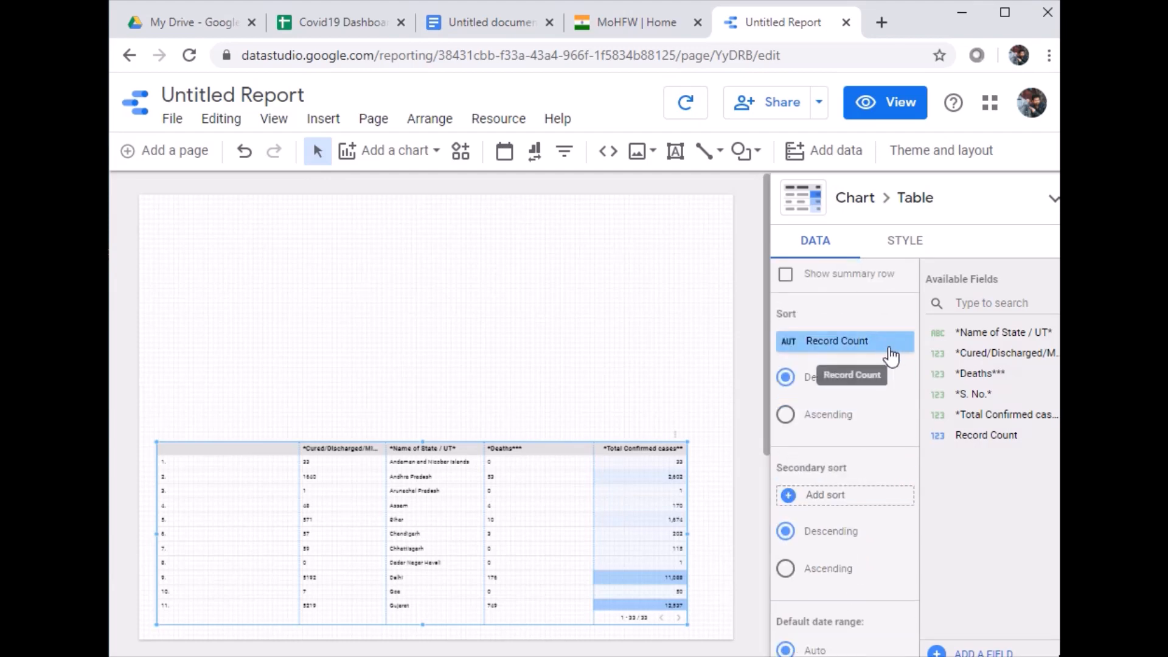
left_click(889, 344)
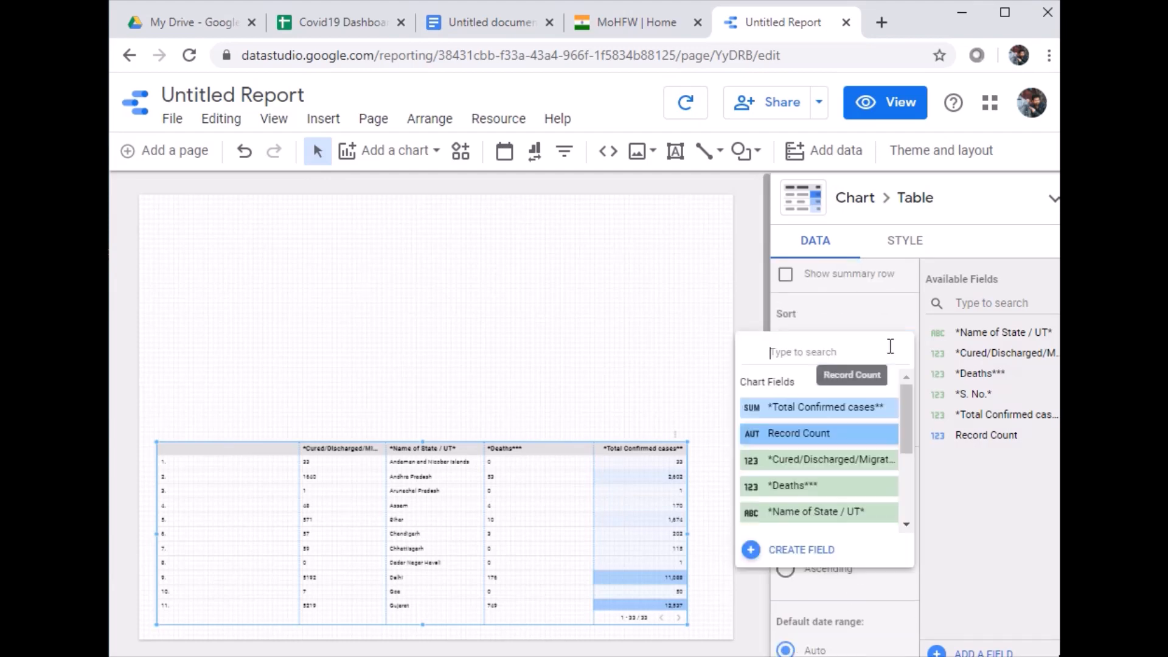
left_click(856, 414)
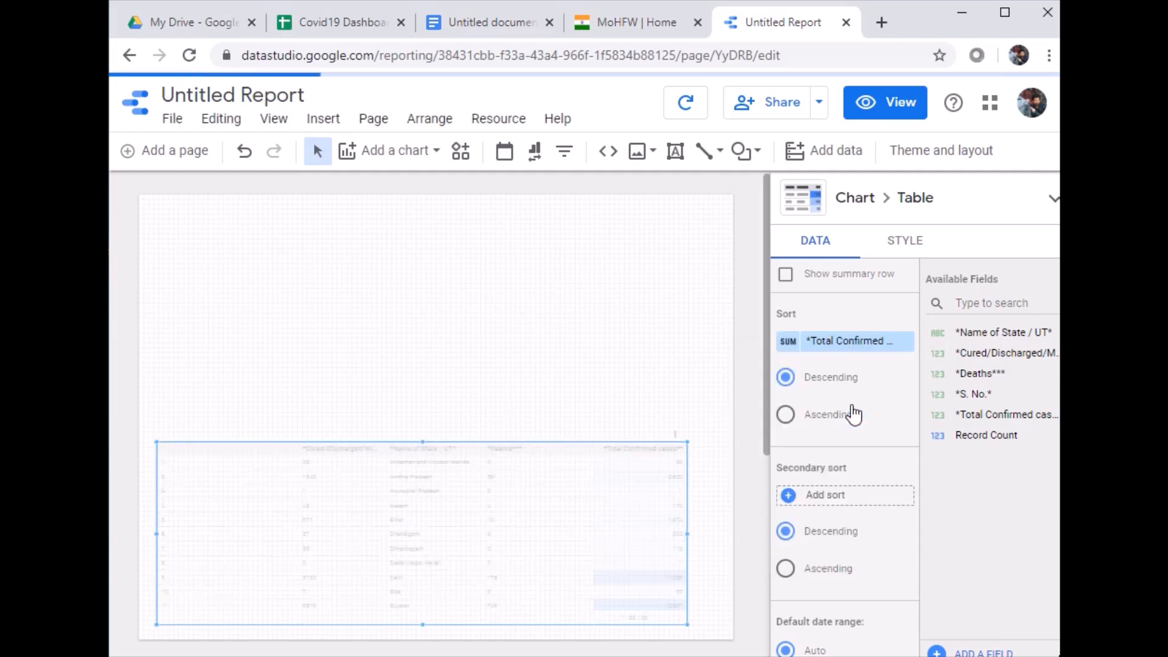
scroll(892, 458, "down", 6)
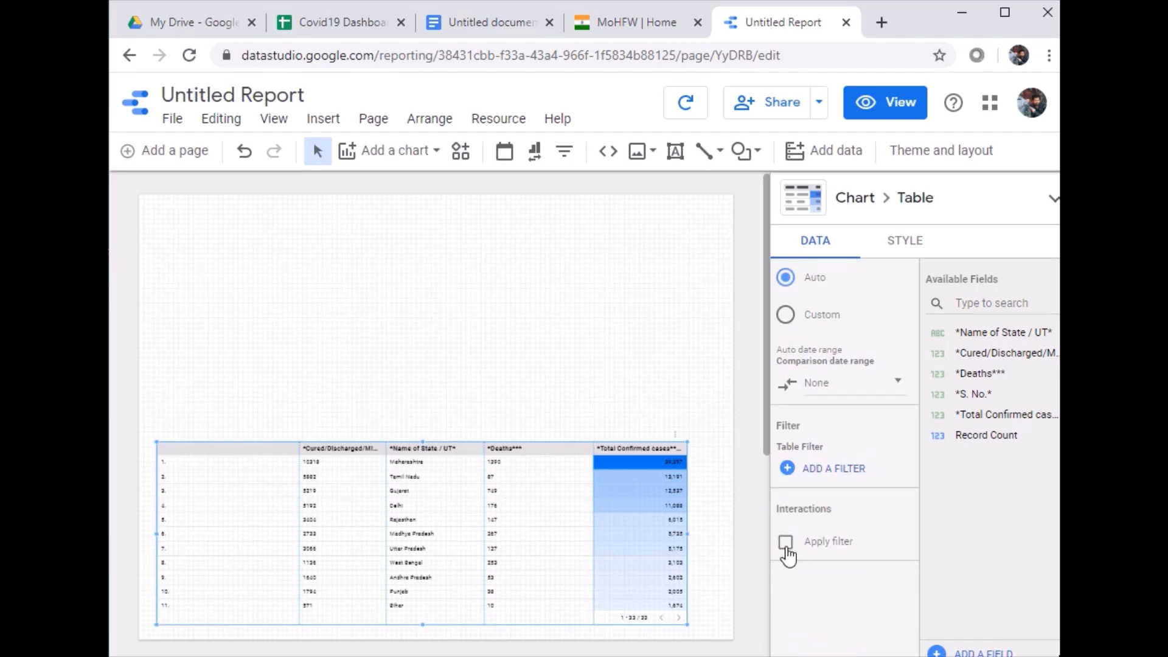
left_click(786, 544)
Change the type of the *Name of State / UT* field in the Covid19 Dashboard data source to the Geo type Region.
scroll(892, 480, "up", 10)
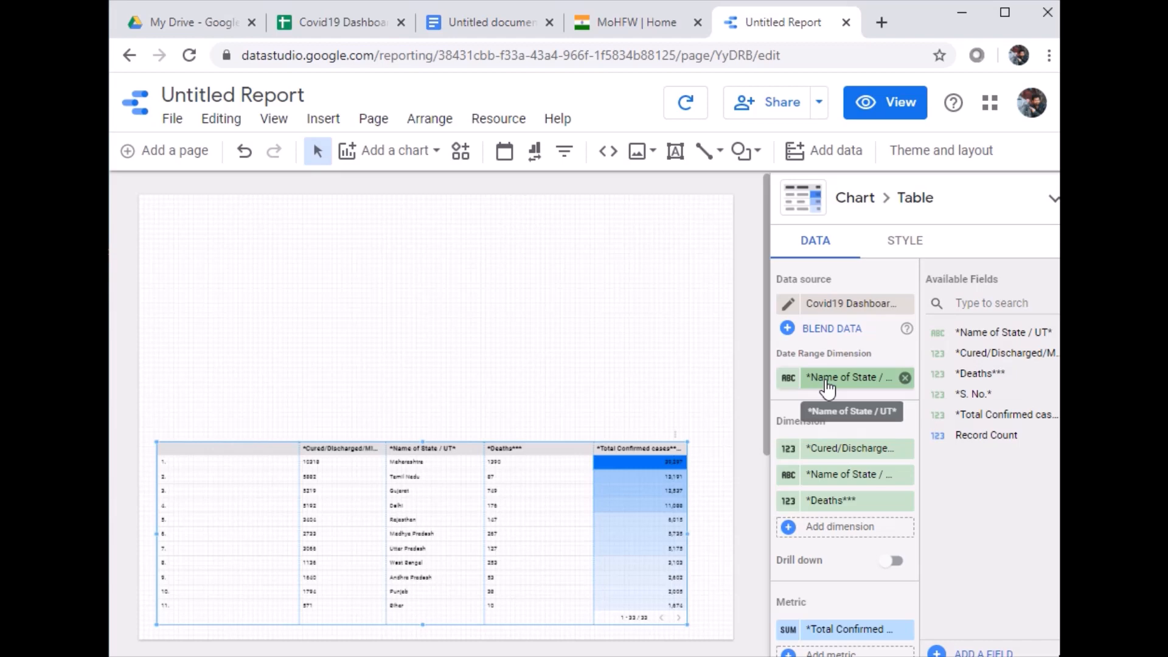
left_click(788, 310)
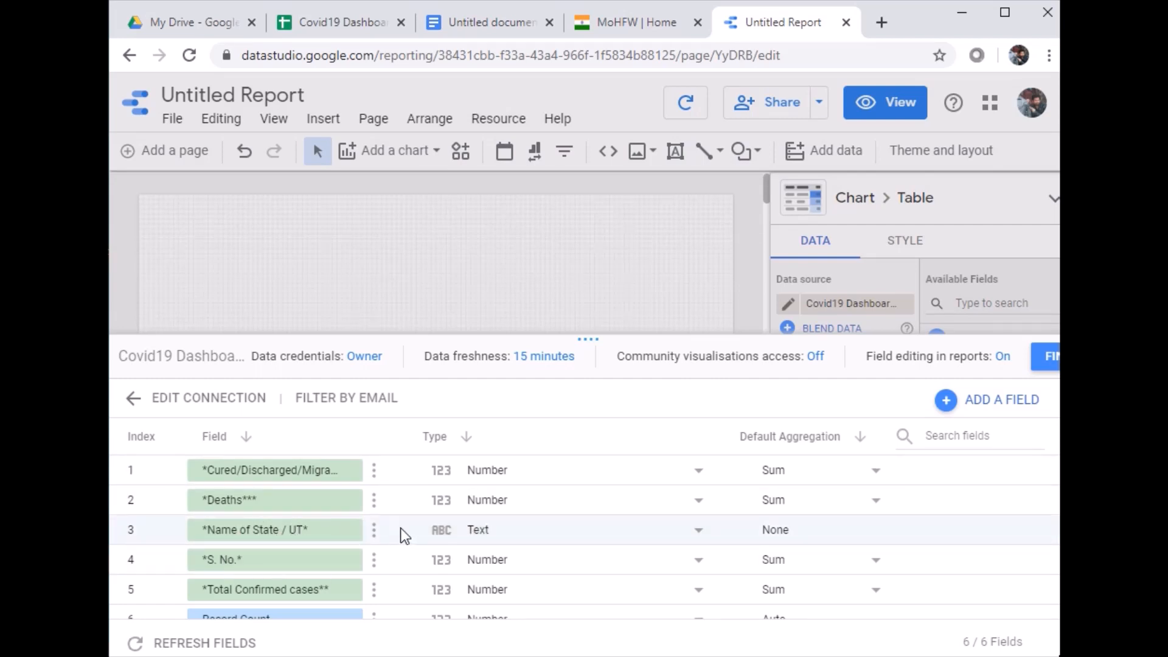
left_click(445, 538)
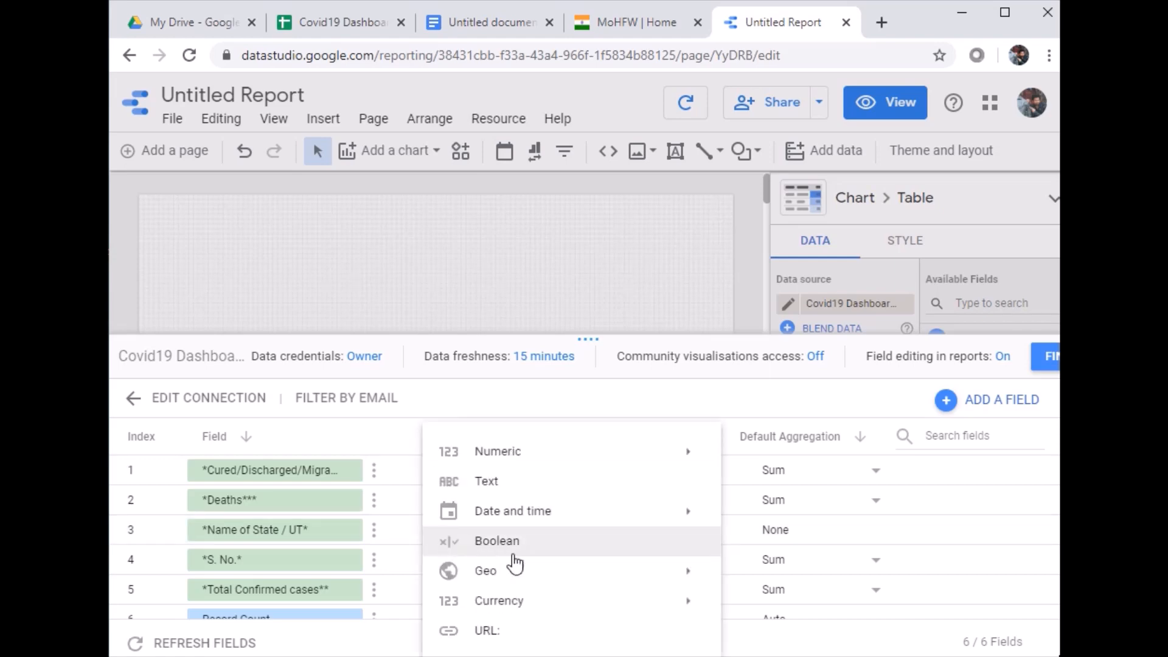
mouse_move(548, 572)
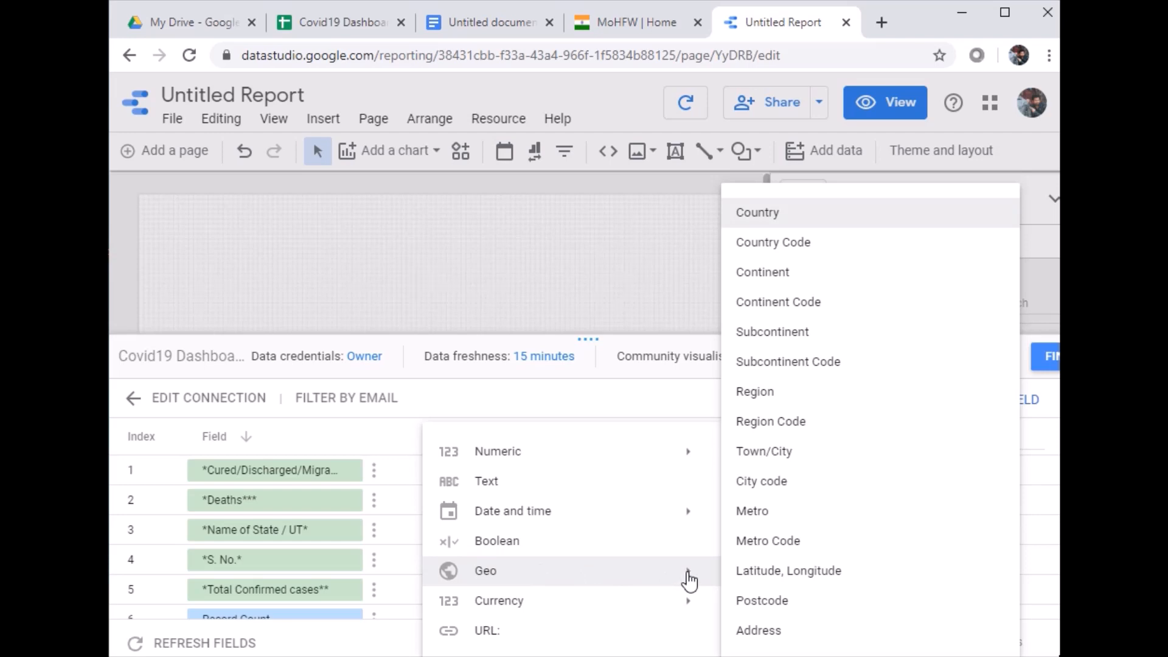
left_click(755, 395)
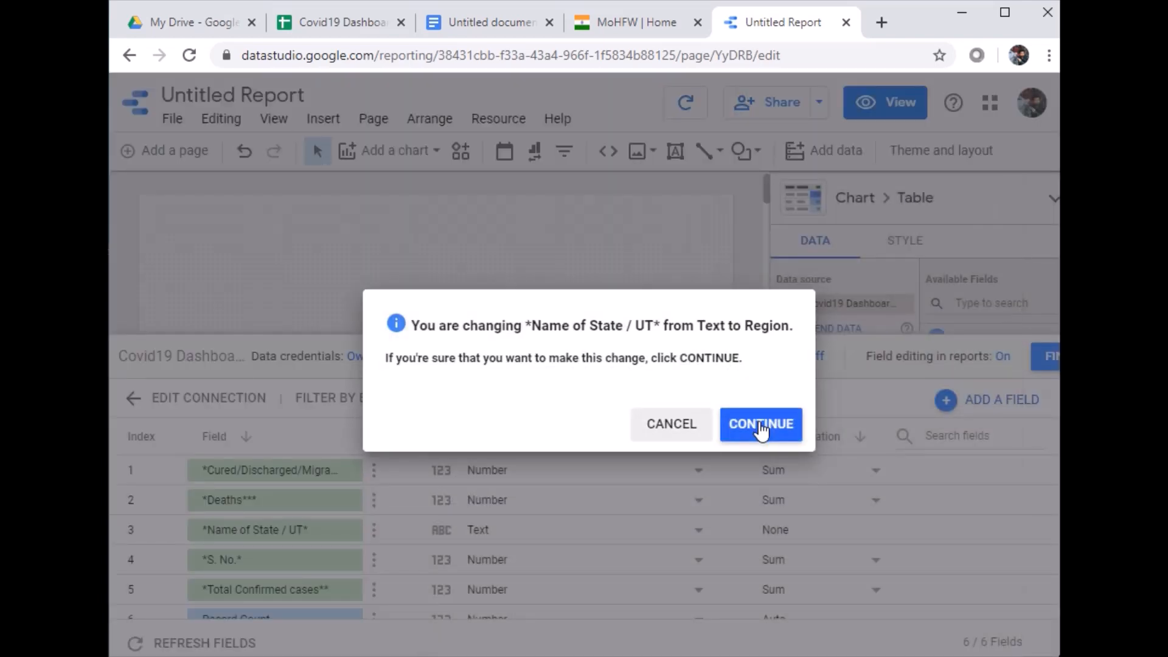
left_click(761, 424)
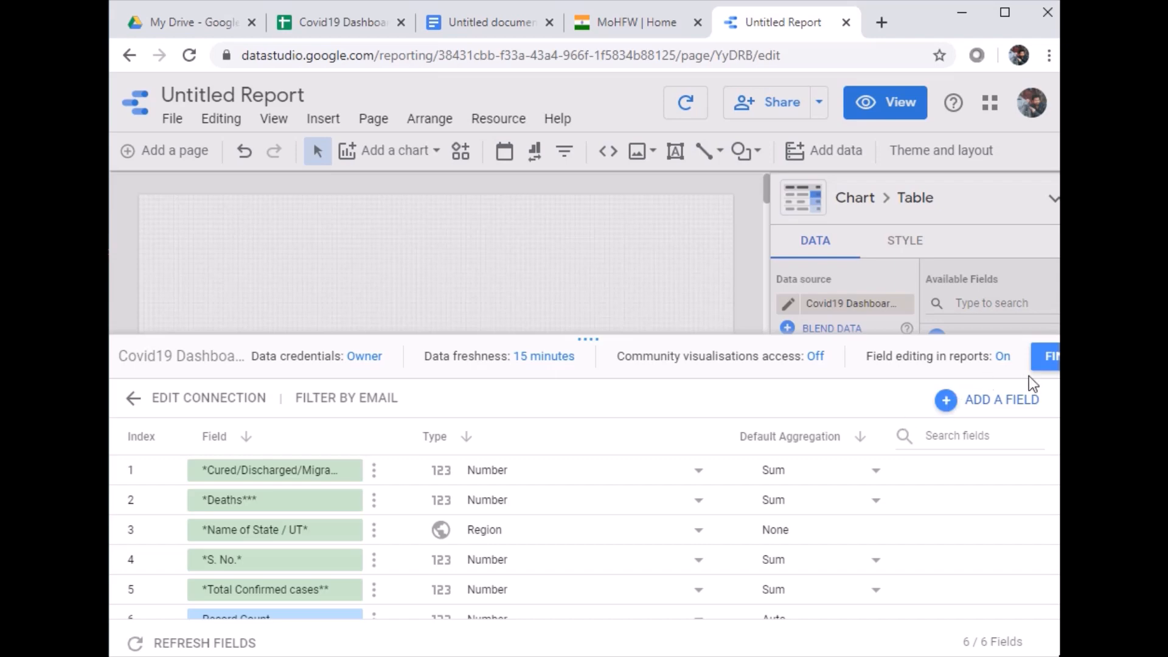
left_click(1045, 356)
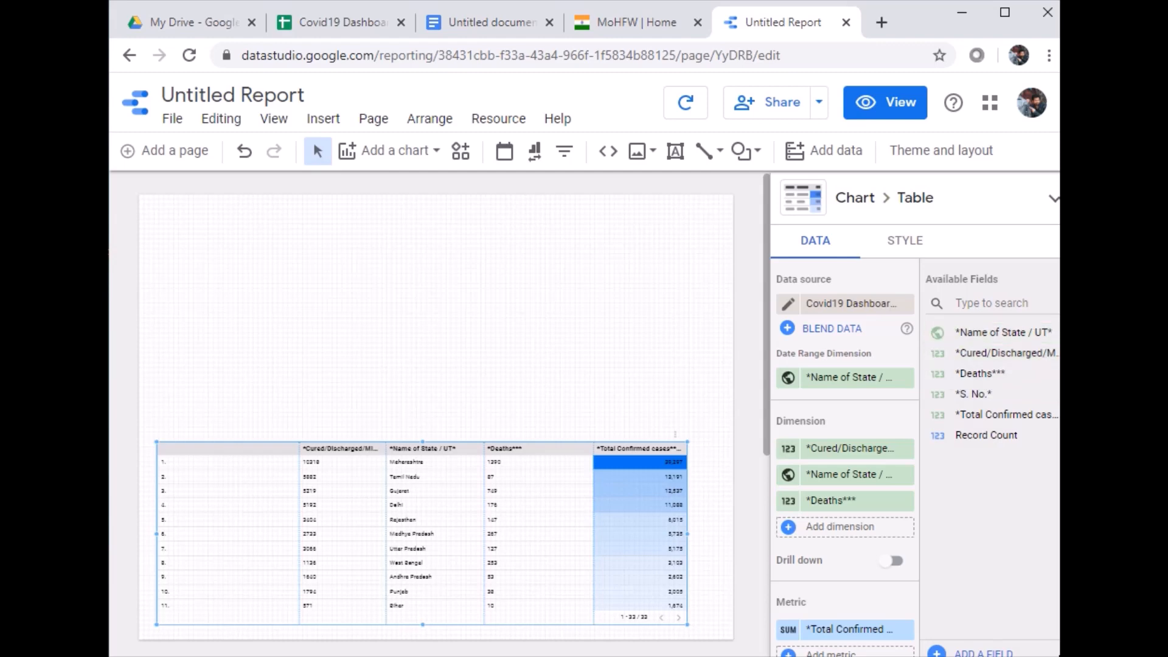
Apply the Woodsy theme to the report.
key("Escape")
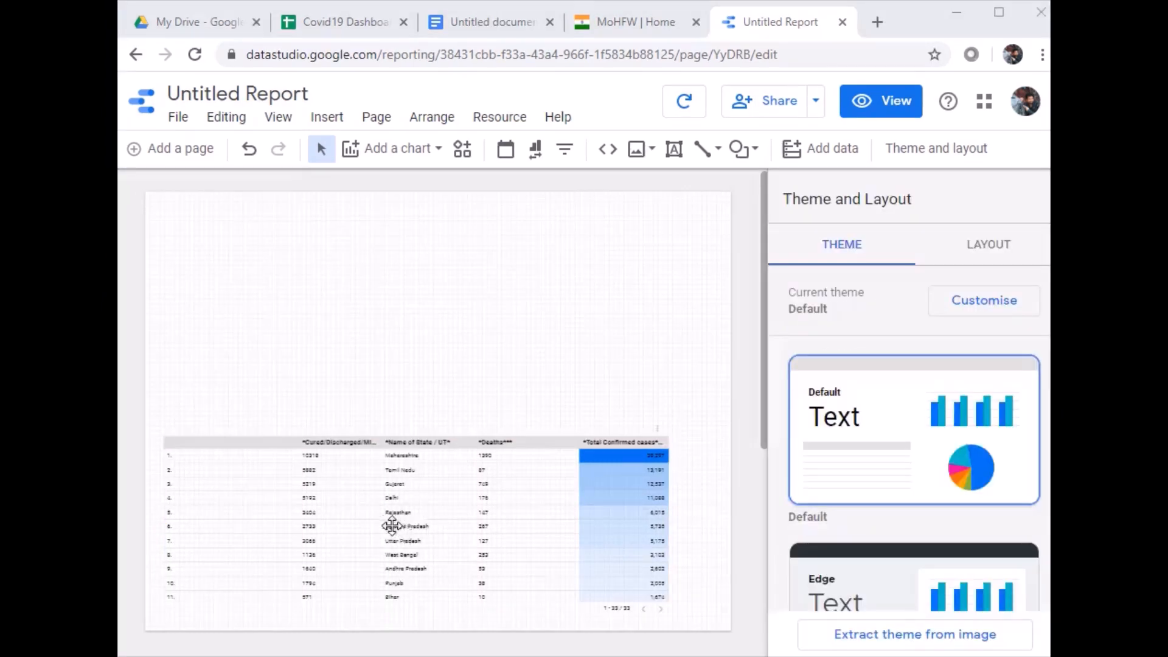
left_click(377, 524)
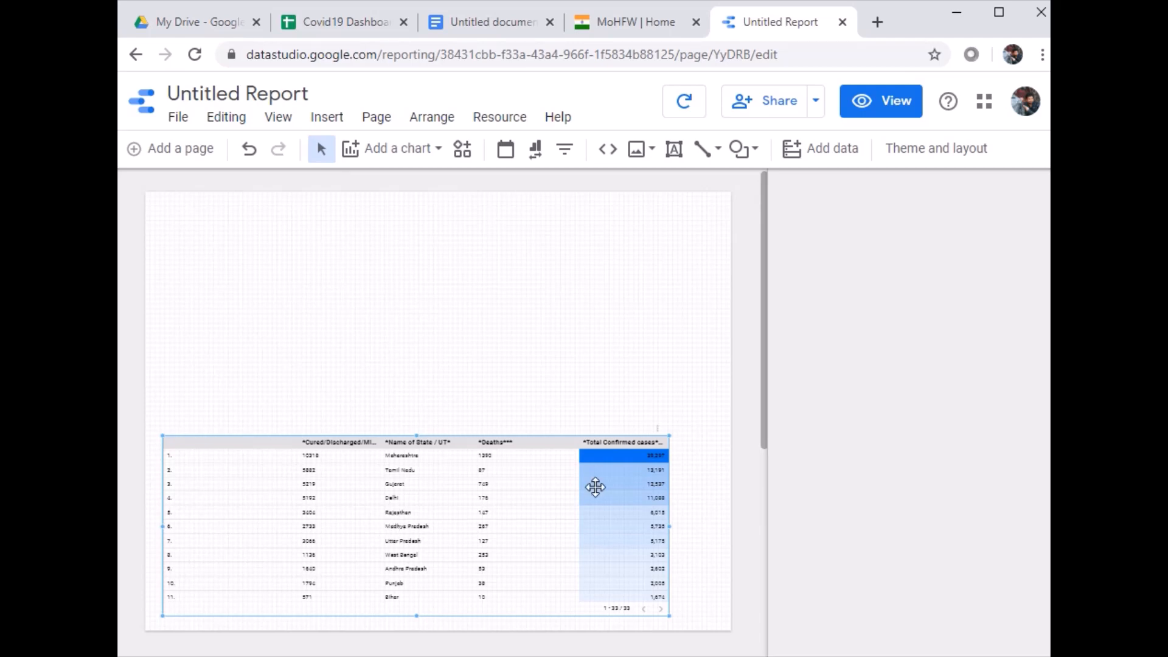
left_click(700, 386)
scroll(800, 411, "down", 12)
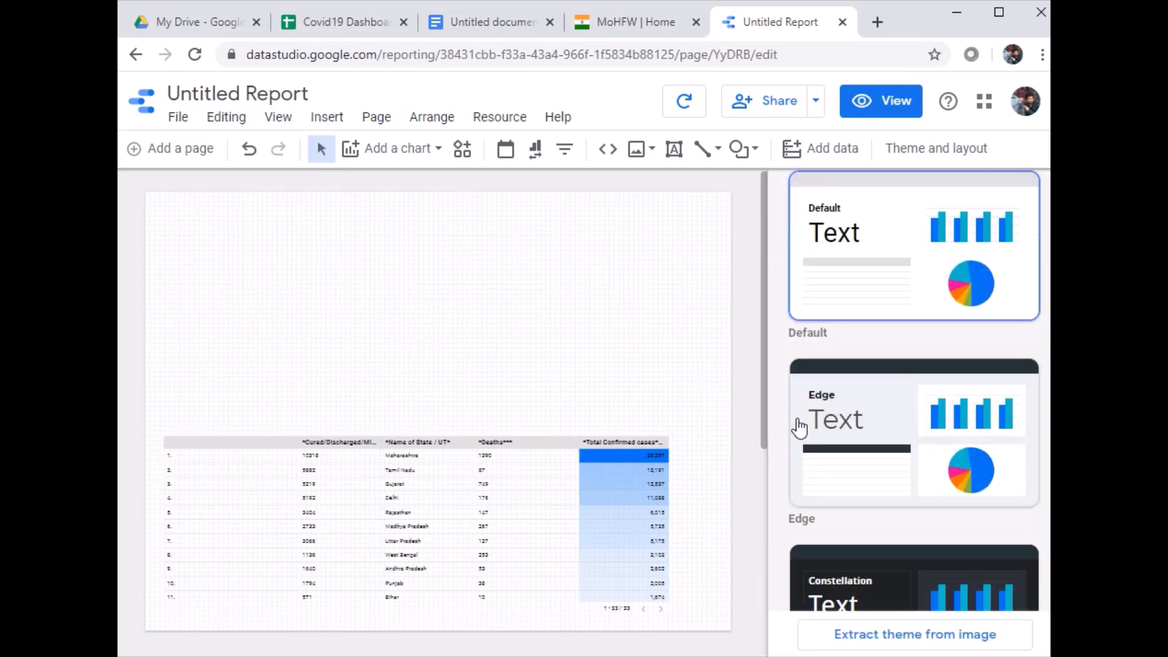
scroll(800, 429, "down", 14)
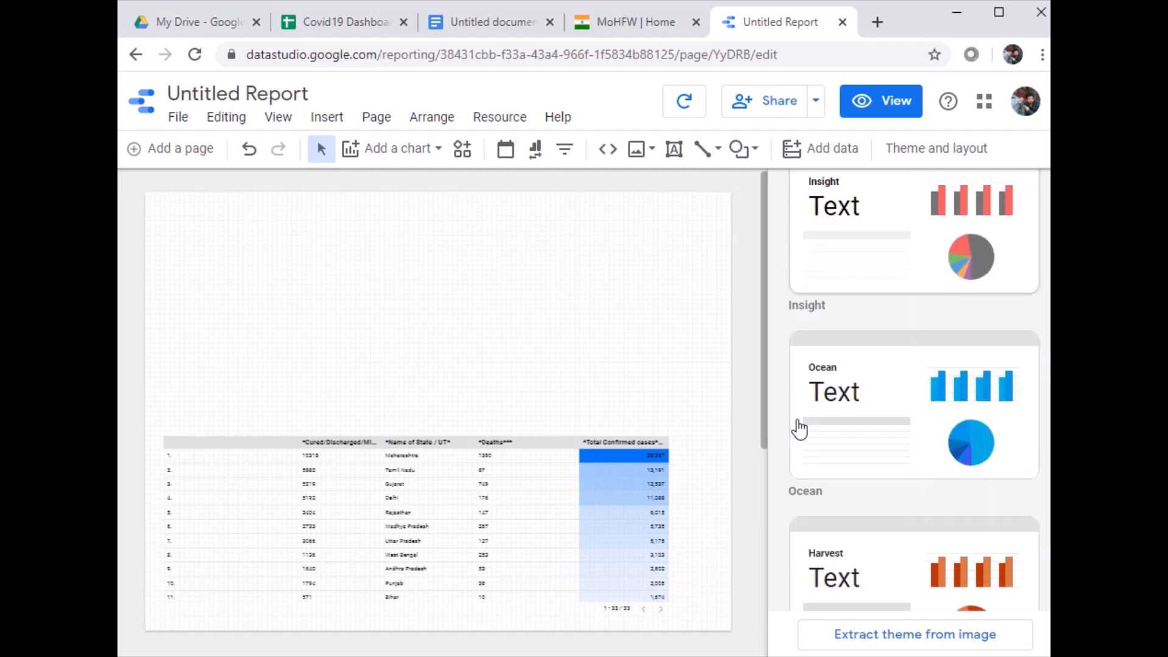
scroll(801, 429, "down", 10)
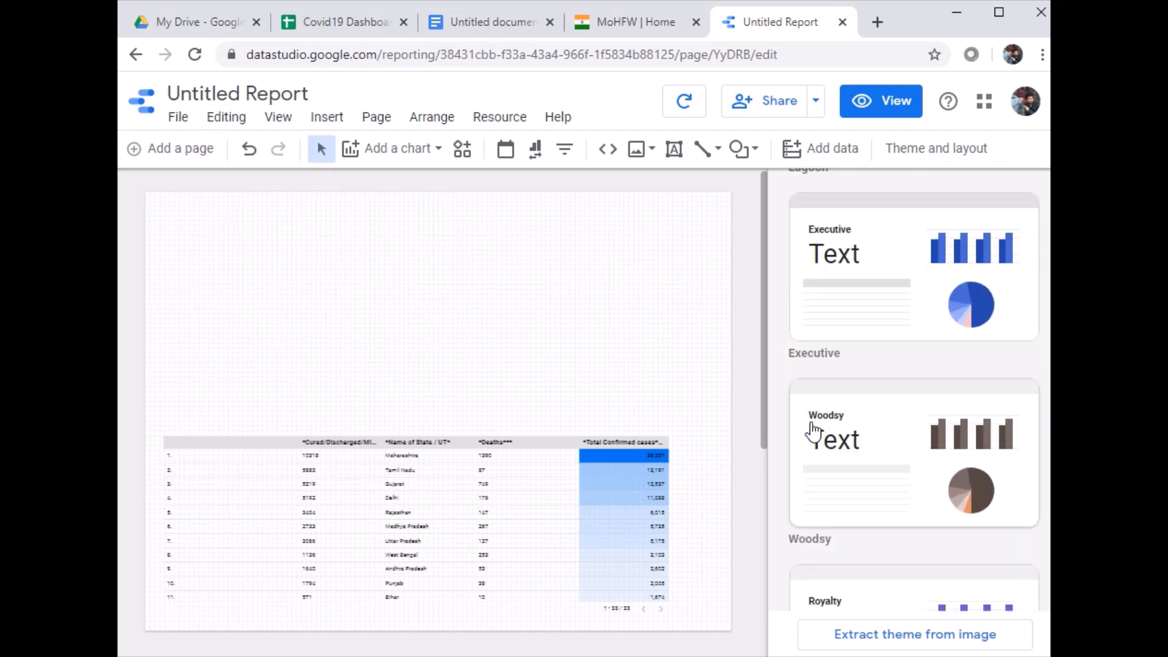
left_click(814, 433)
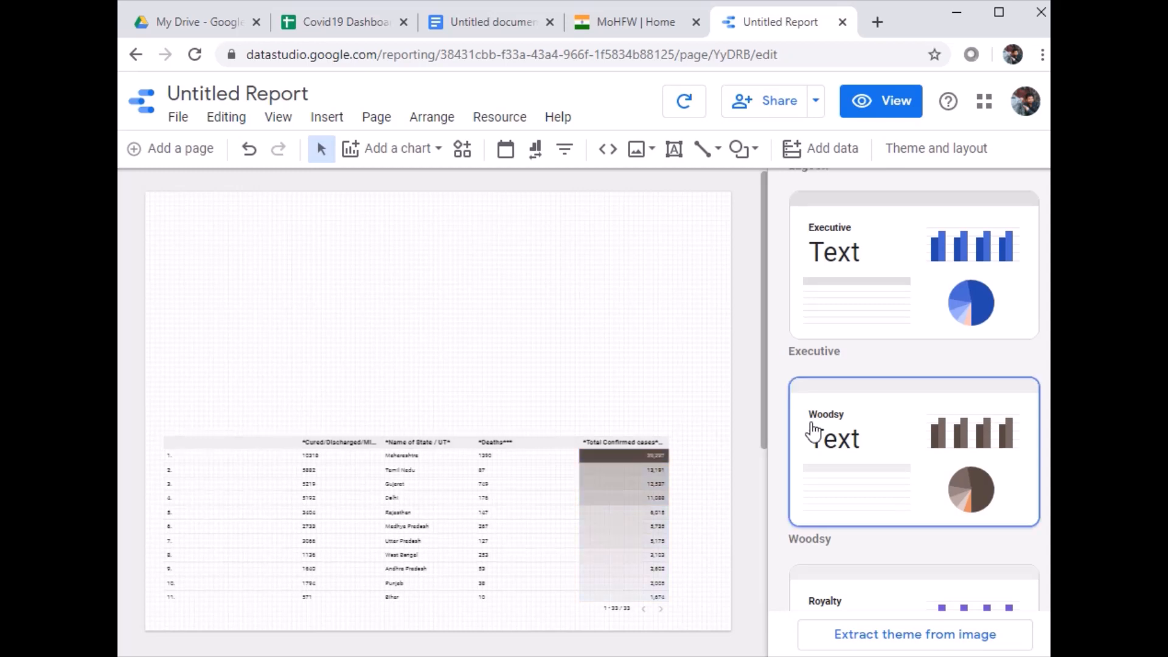
Make *Name of State / UT* the table's first dimension, narrow the row-number column, and resize the other columns so *Total Confirmed cases** is wider.
left_click(539, 552)
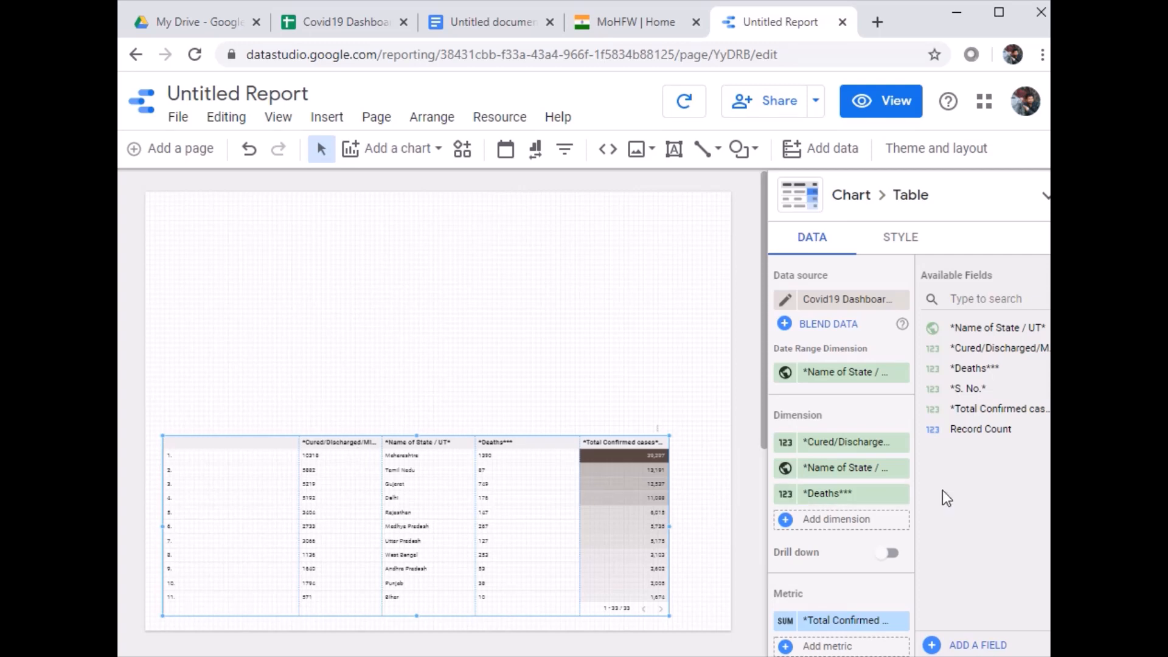
left_click_drag(847, 482, 842, 447)
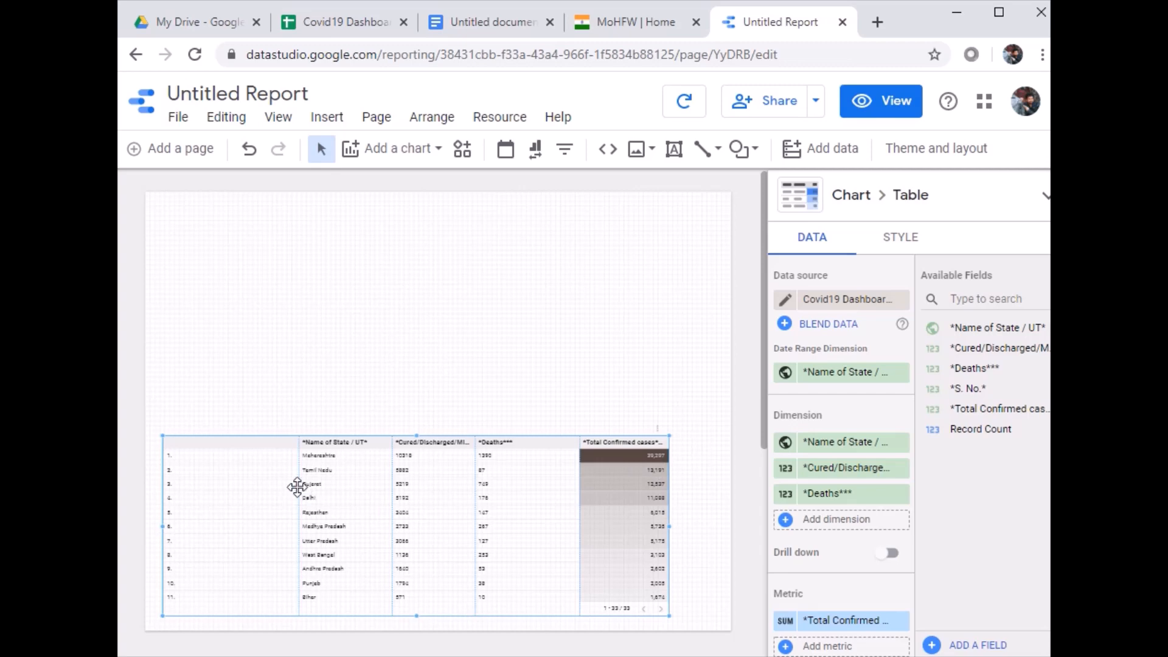
left_click_drag(295, 486, 184, 486)
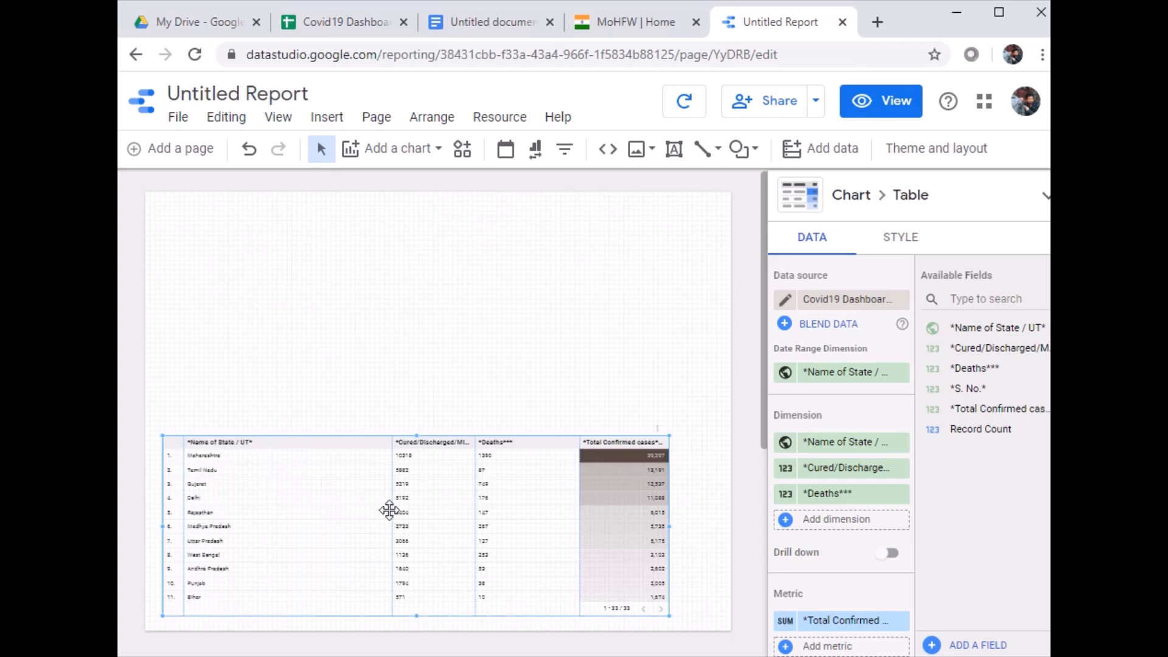
left_click_drag(389, 504, 312, 505)
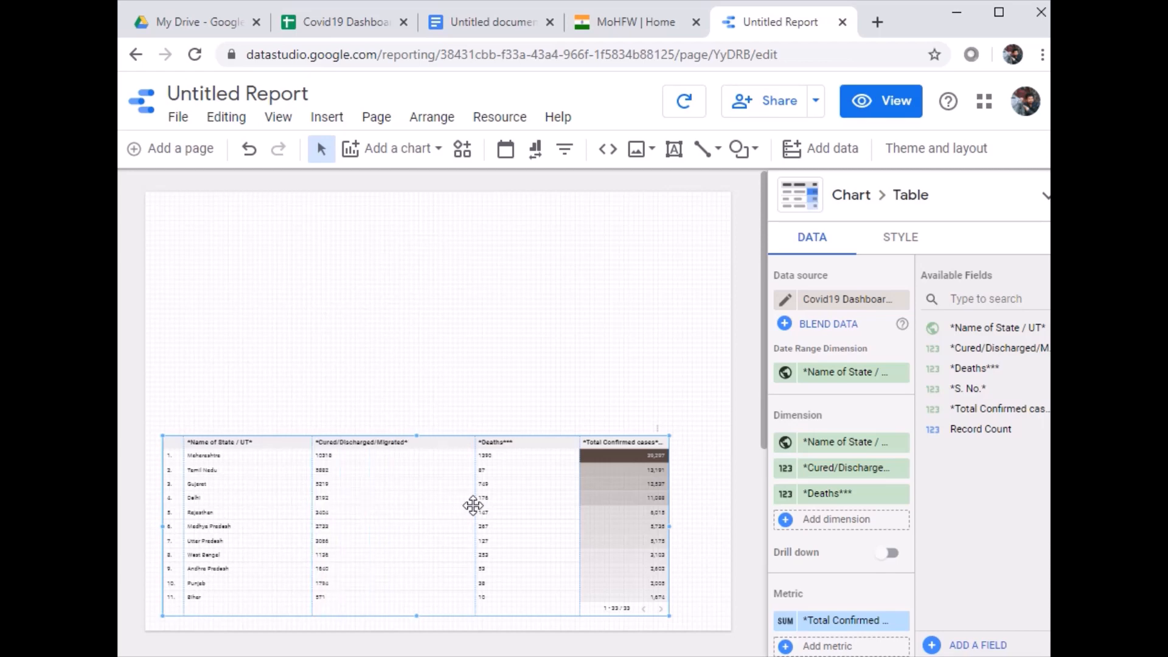
left_click_drag(474, 504, 419, 511)
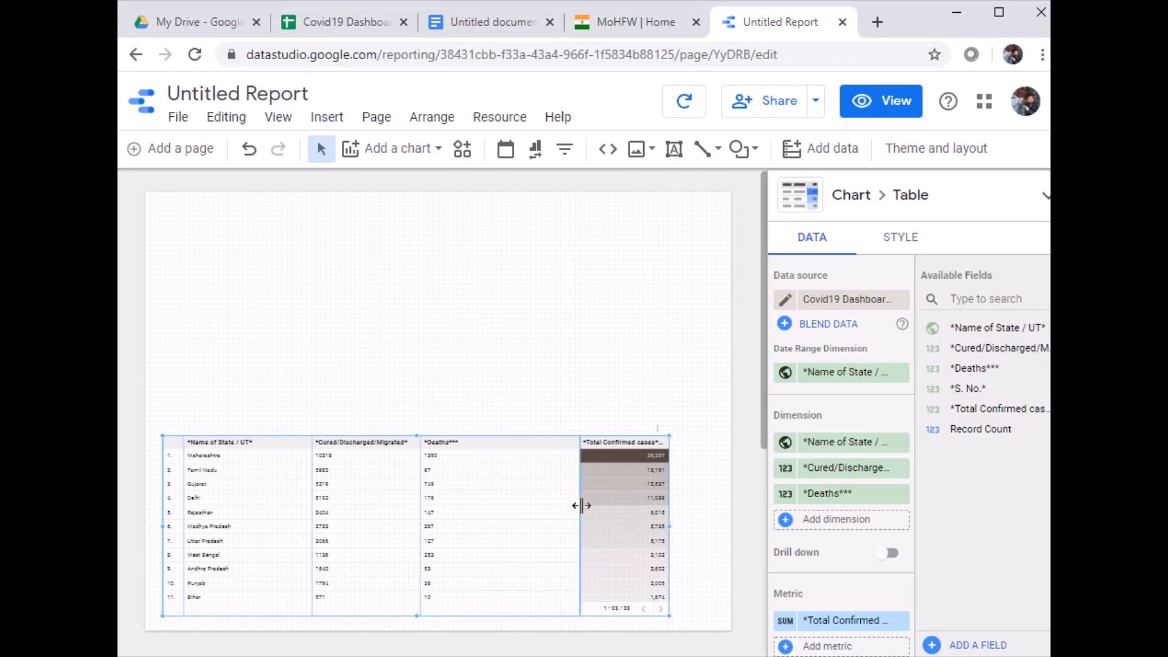
left_click_drag(581, 505, 503, 508)
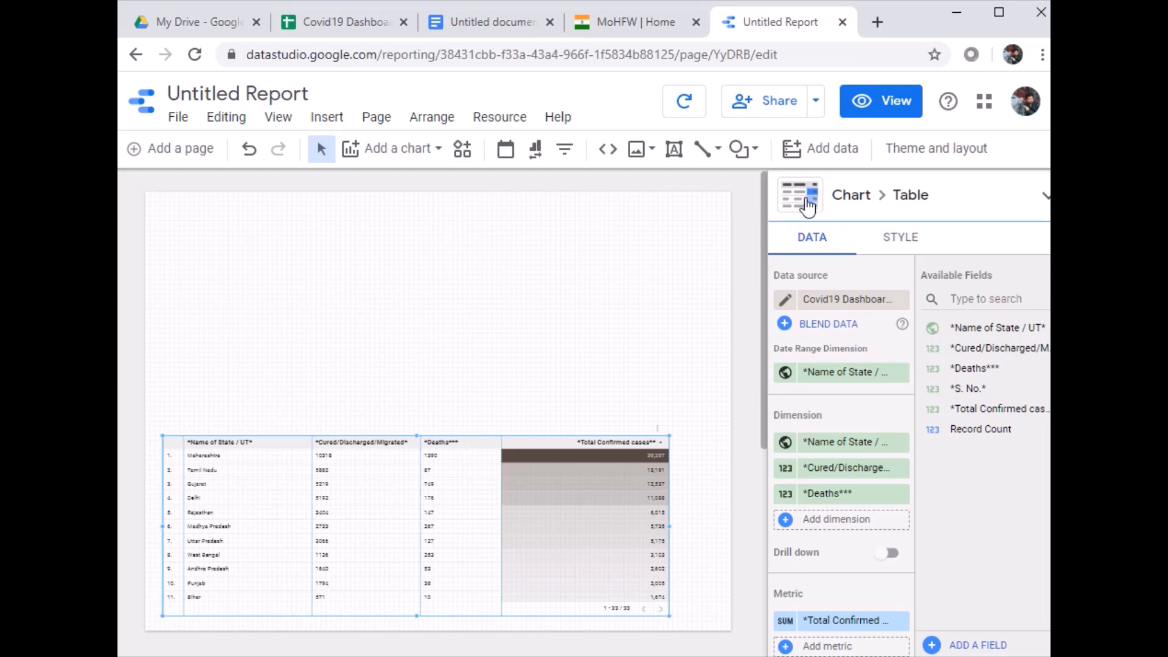
Set the font size of the table header to 16px.
left_click(904, 244)
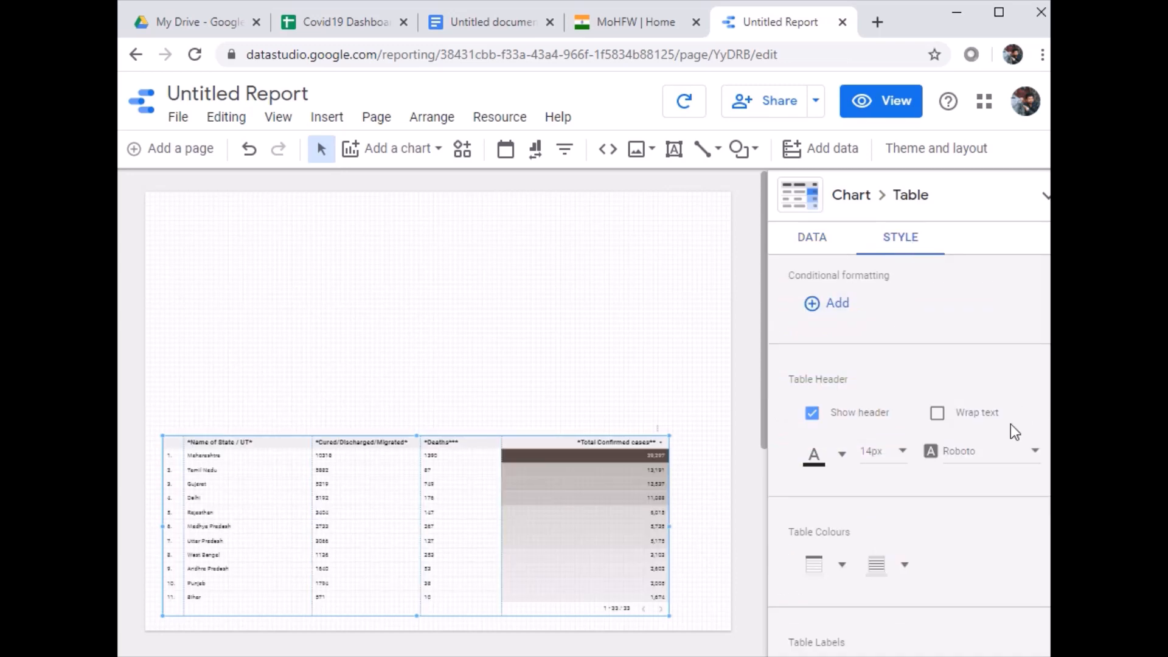
left_click(906, 452)
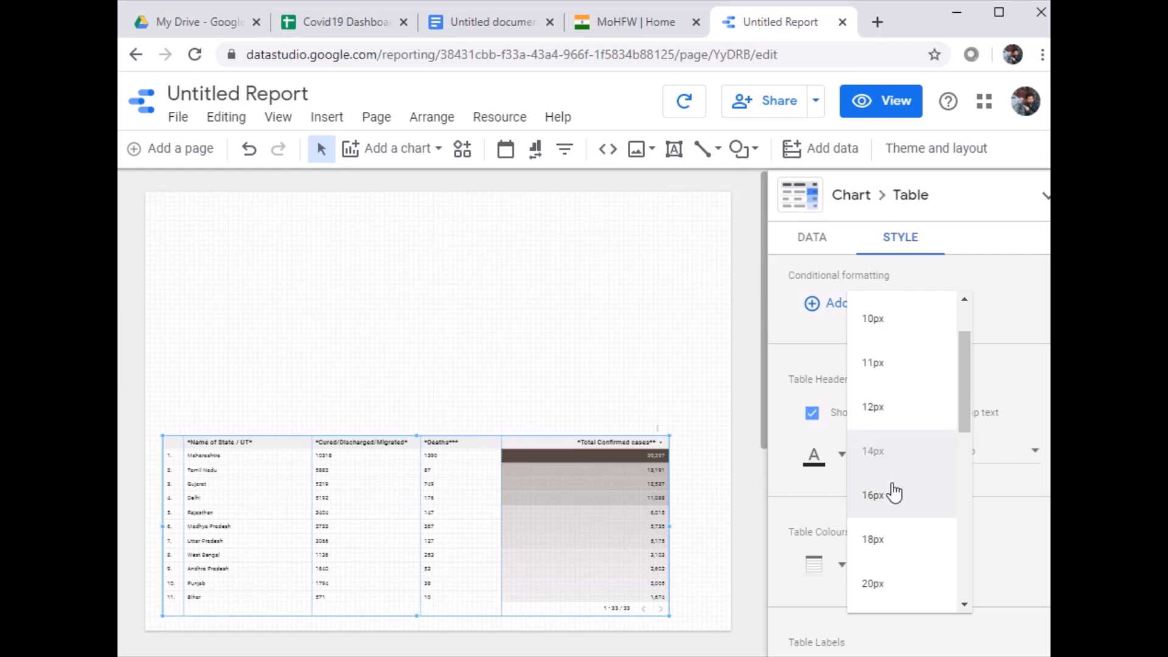
left_click(892, 484)
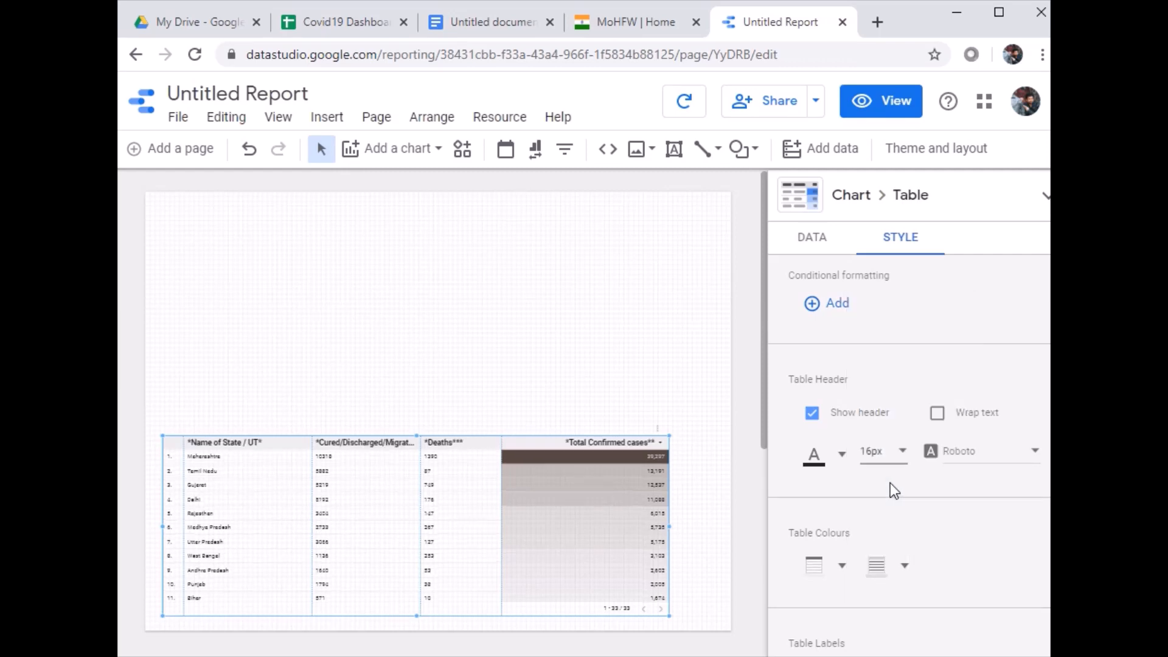
Set the font size of both the table labels and the table header to 14px.
scroll(984, 514, "down", 3)
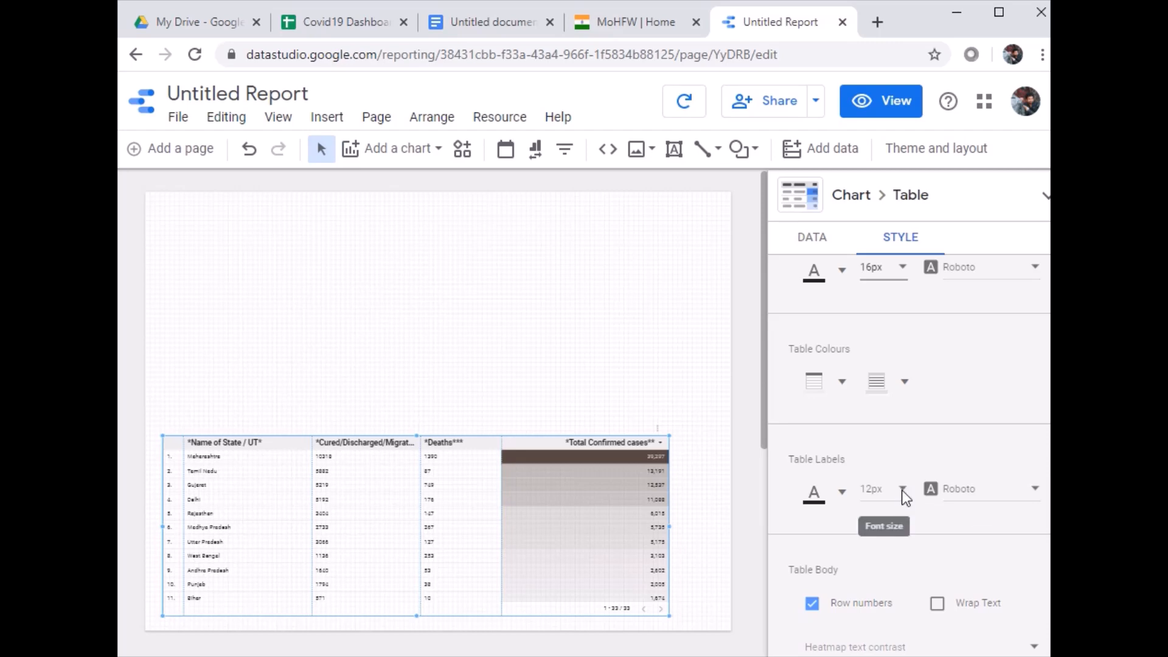
left_click(903, 492)
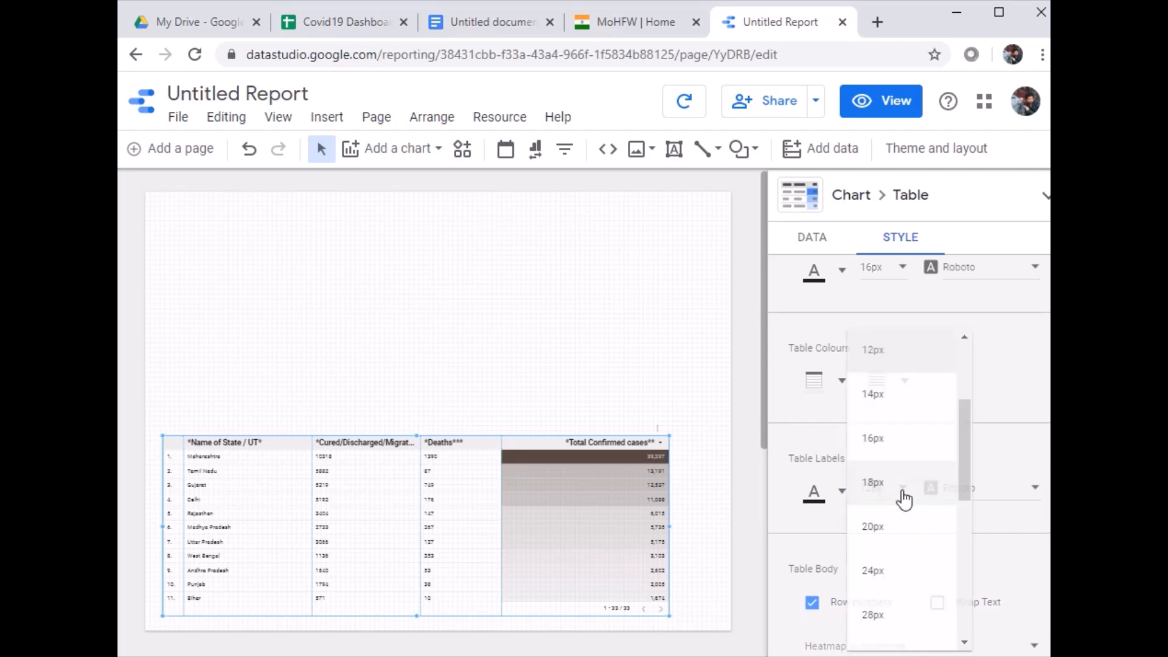
left_click(898, 438)
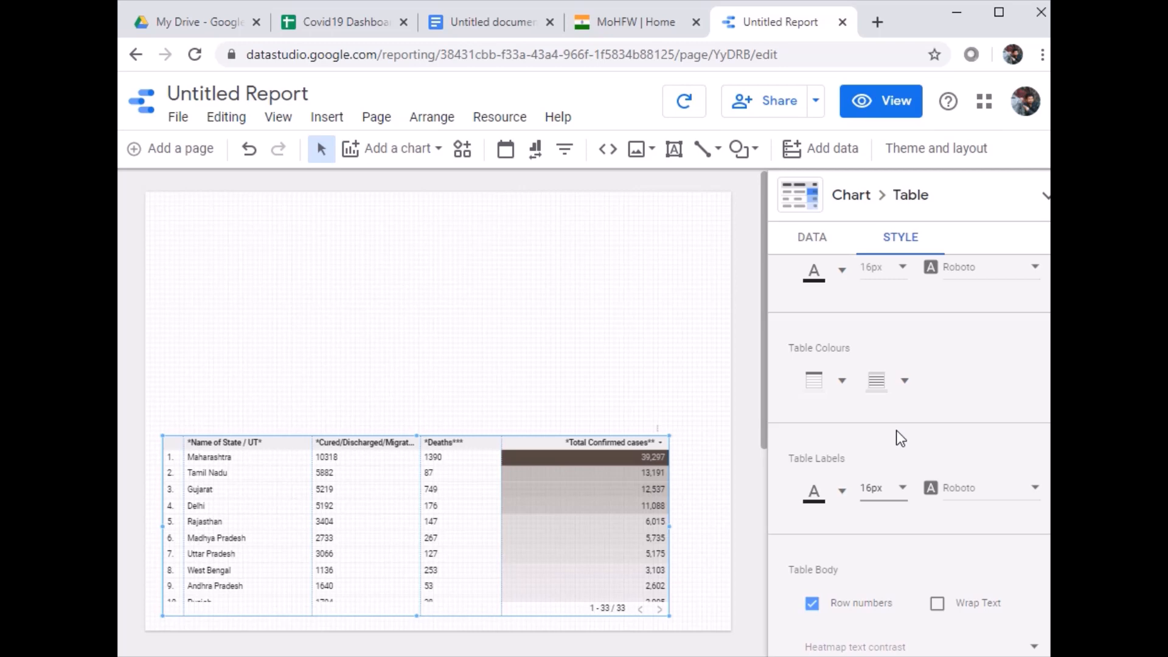
left_click(900, 490)
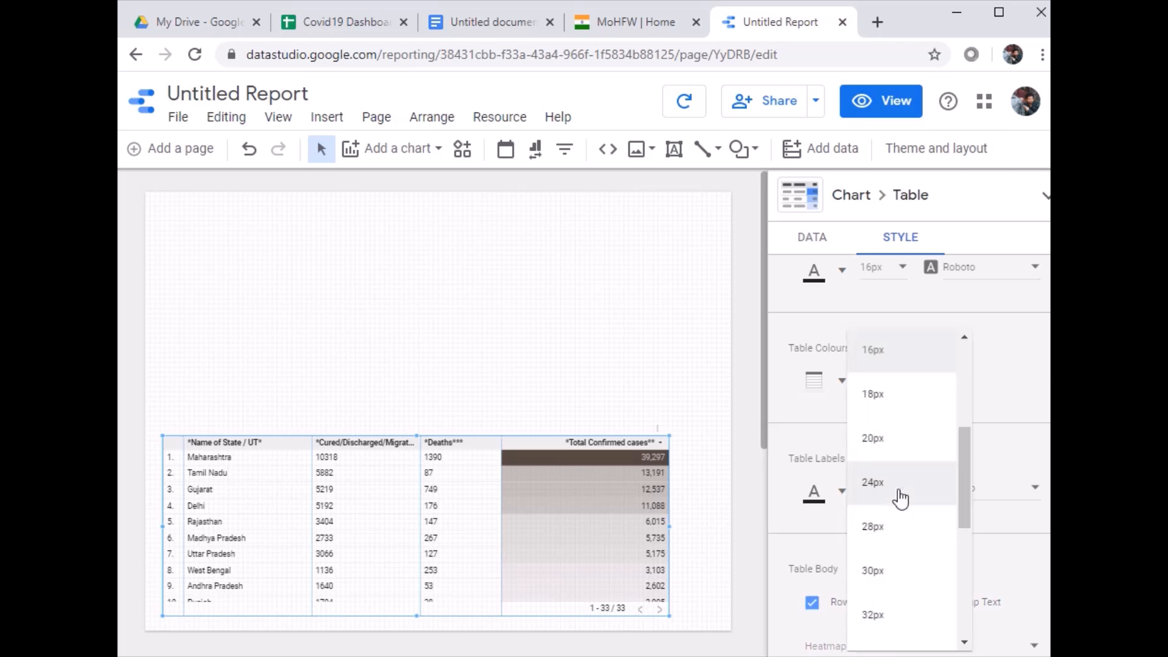
scroll(897, 426, "up", 3)
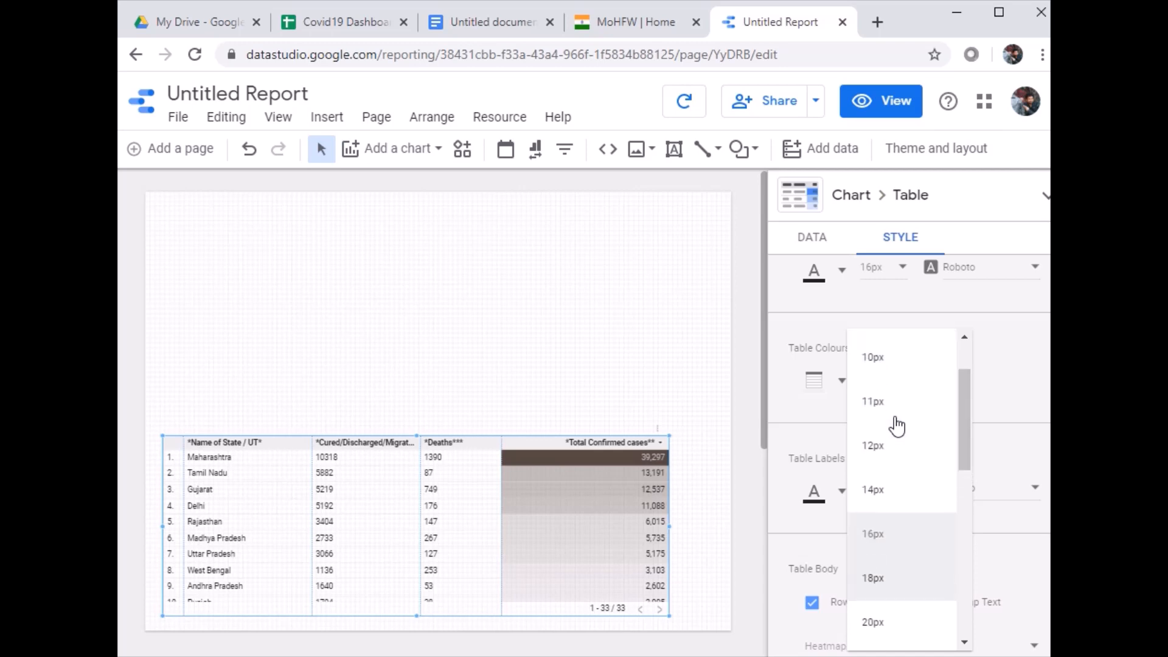
left_click(977, 374)
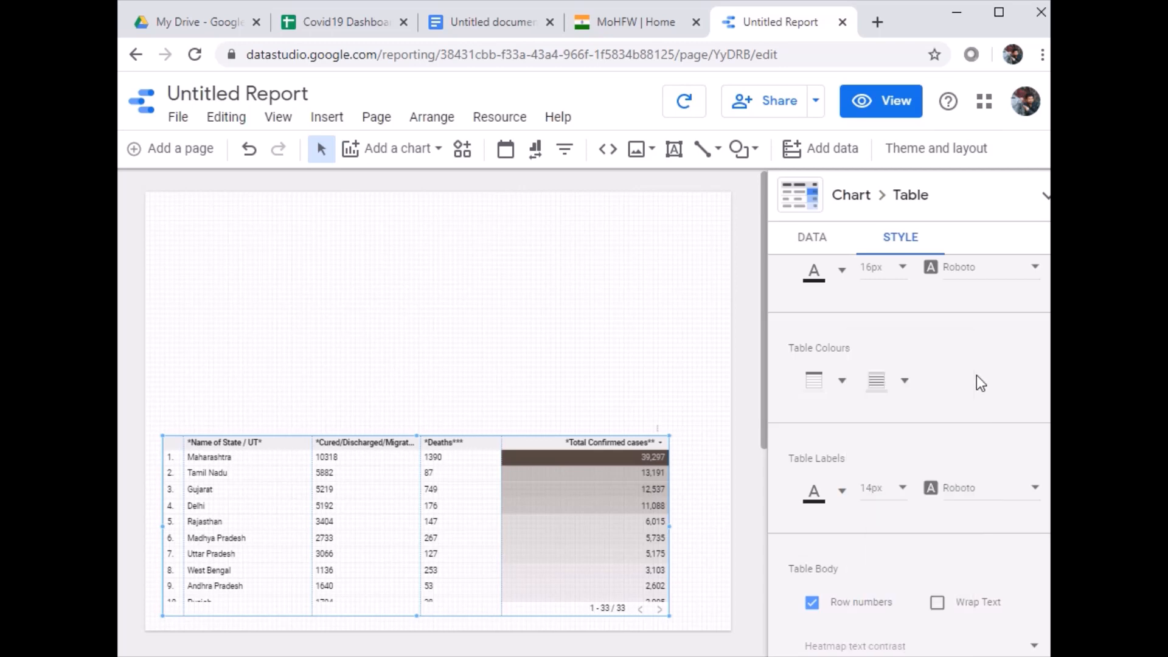
left_click(902, 269)
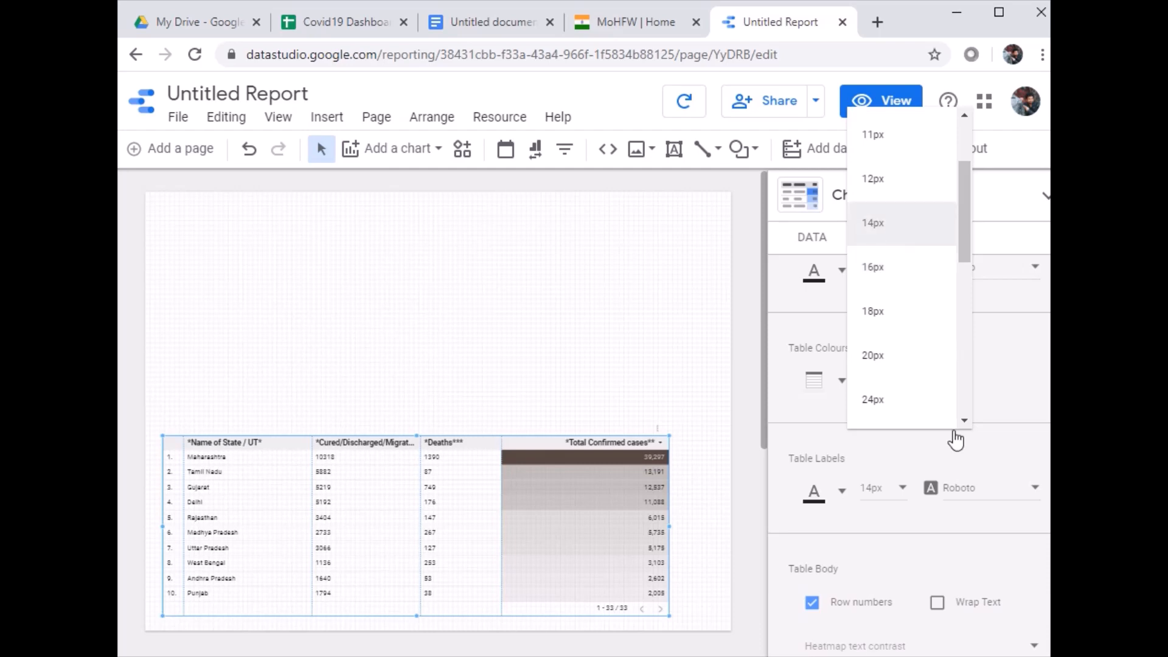
left_click(813, 462)
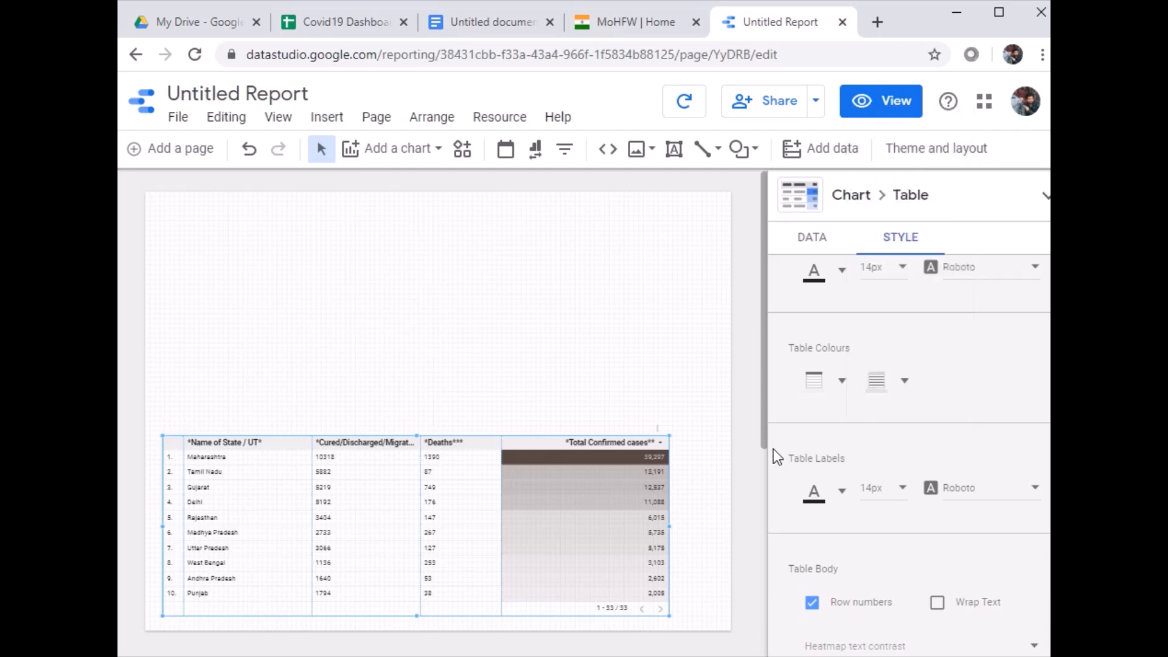
left_click(747, 466)
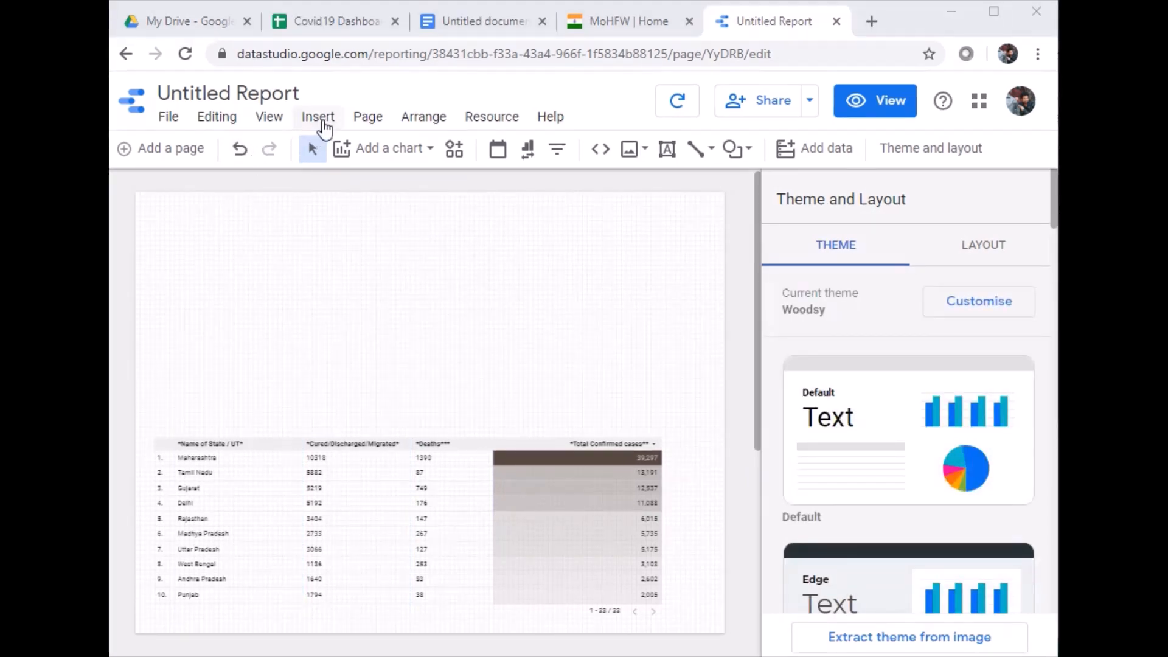
Insert a wide, shallow text box just above the table, spanning most of its width.
left_click(323, 120)
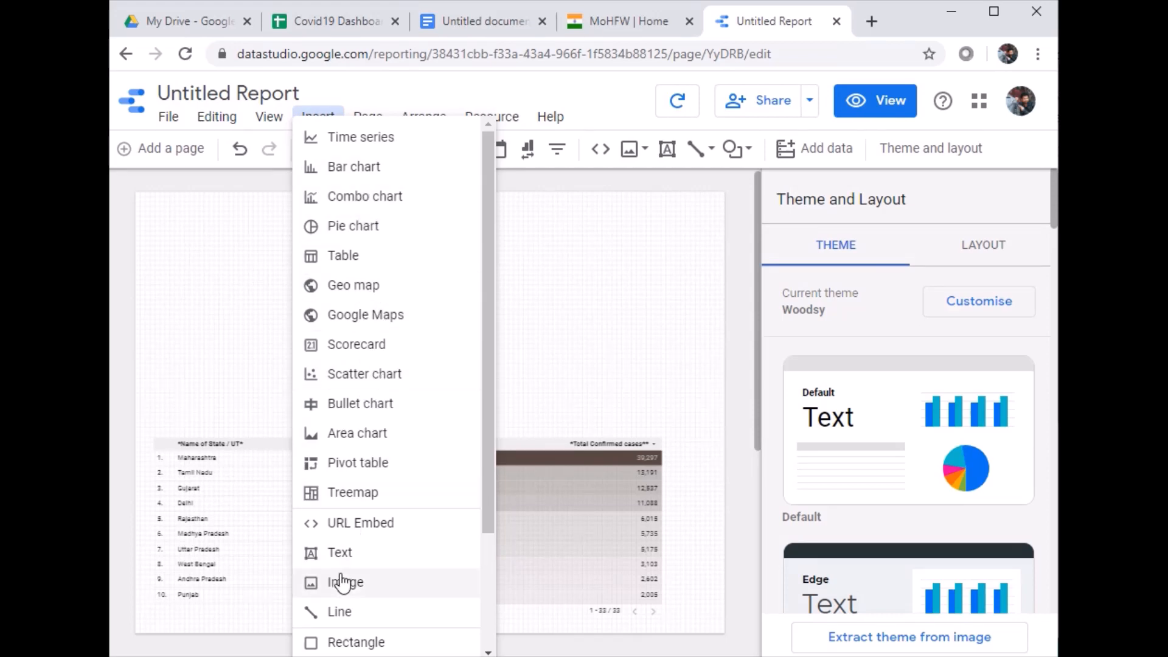
left_click(332, 550)
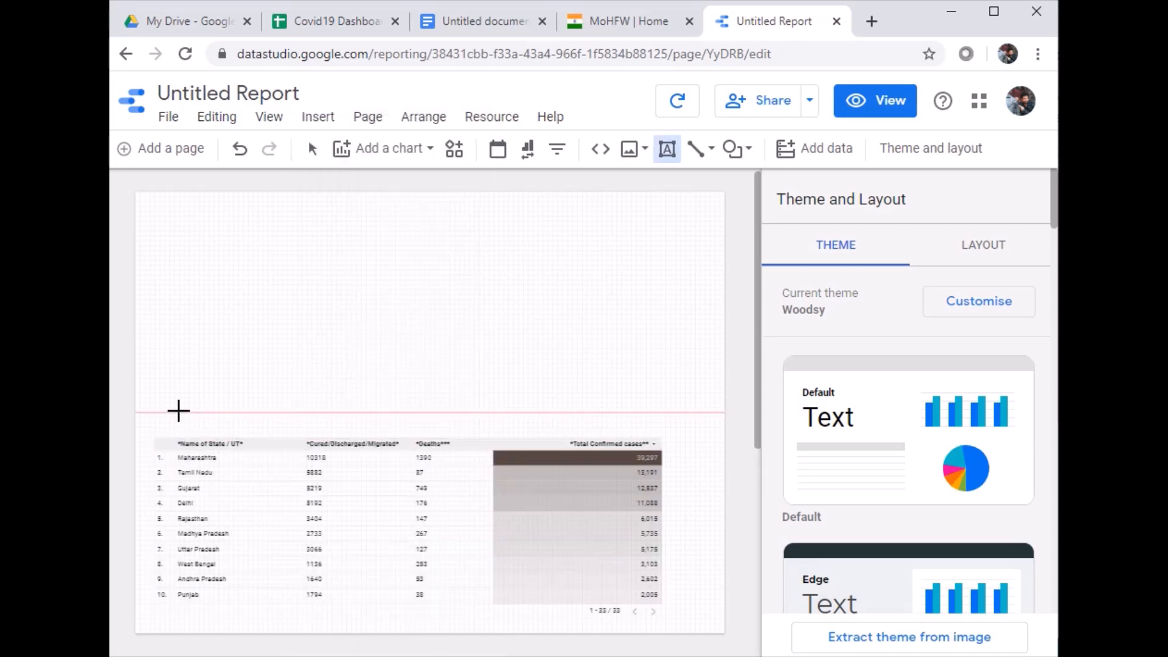
mouse_move(167, 396)
left_mouse_down()
mouse_move(288, 418)
mouse_move(645, 430)
left_mouse_up()
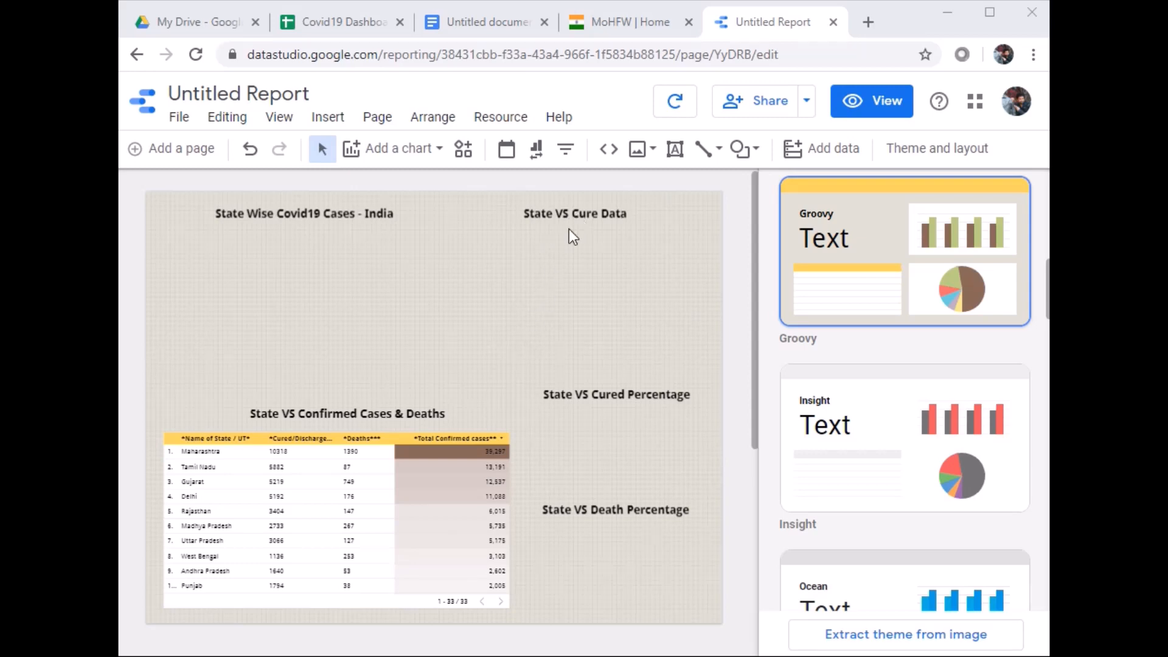
Insert a new table directly below the "State VS Cure Data" title.
left_click(322, 119)
left_click(472, 255)
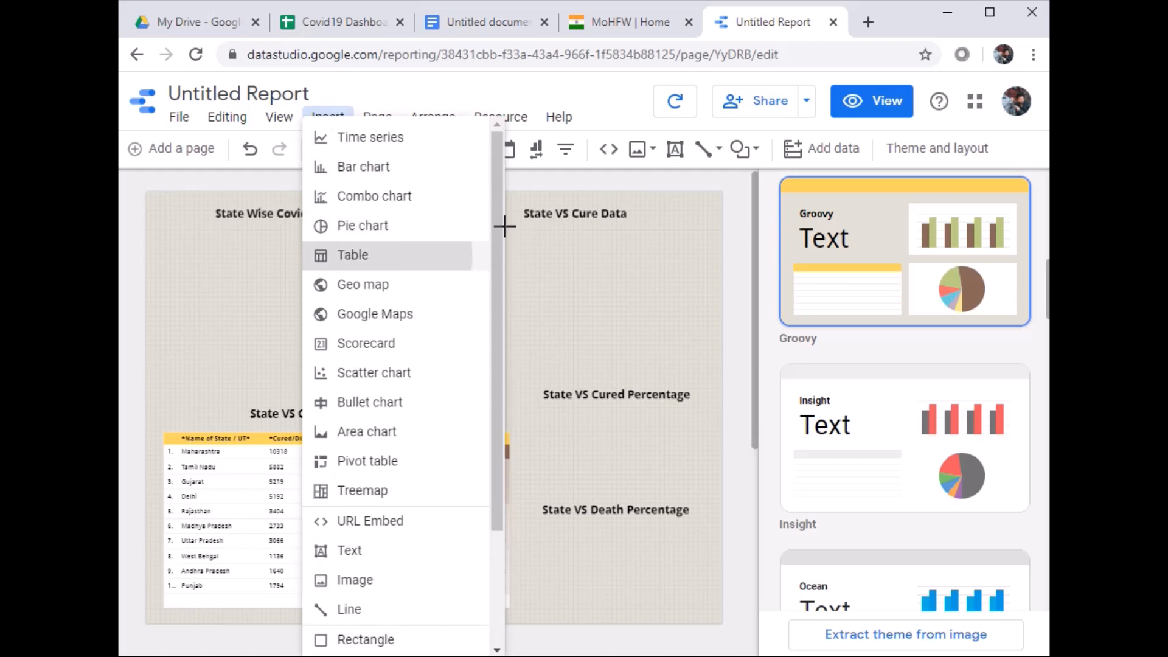
left_click(503, 239)
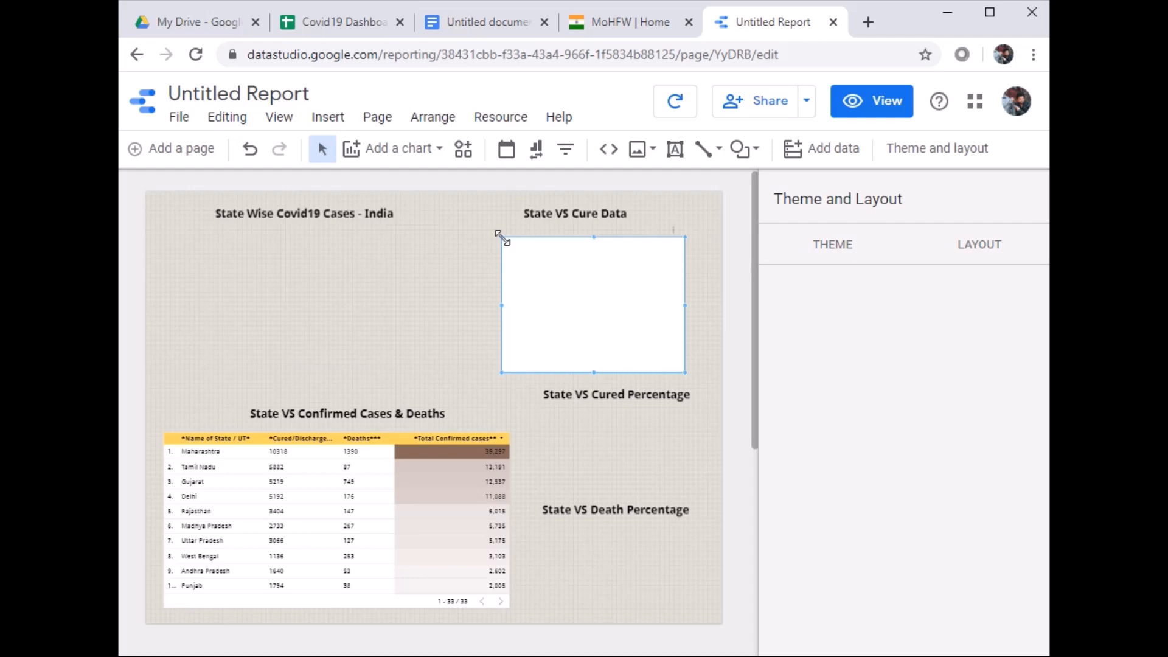
left_click(565, 272)
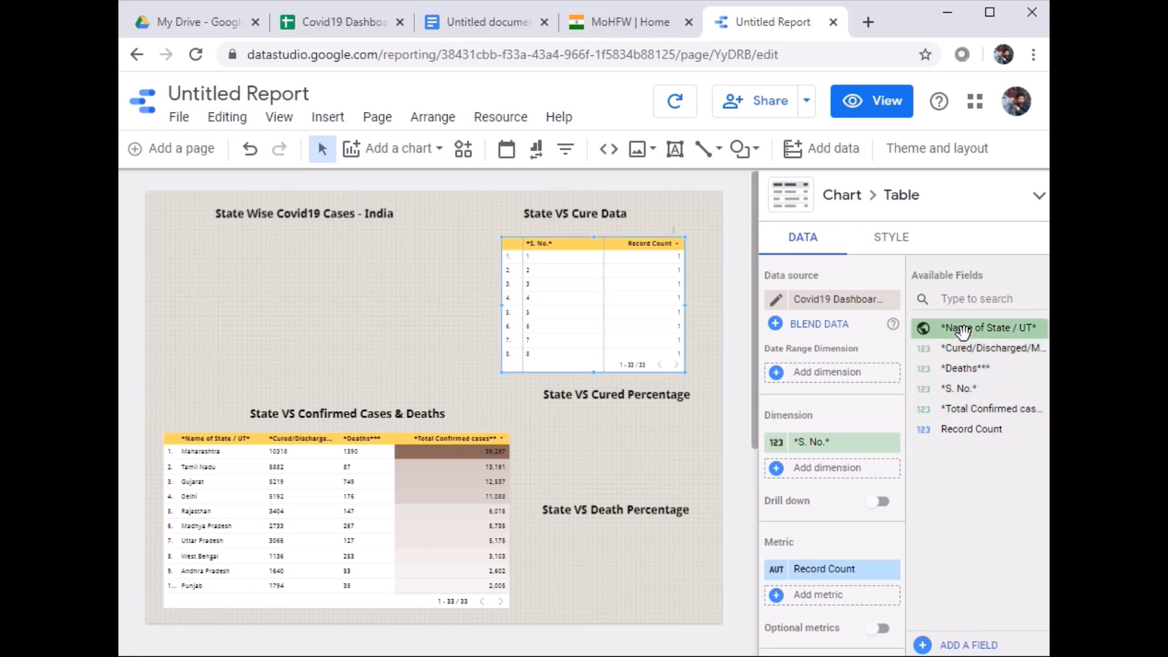
Use *Name of State / UT* as date range dimension and replace the *S. No.* dimension with *Name of State / UT* and *Cured/Discharged/Migrated*.
left_click_drag(954, 332, 813, 385)
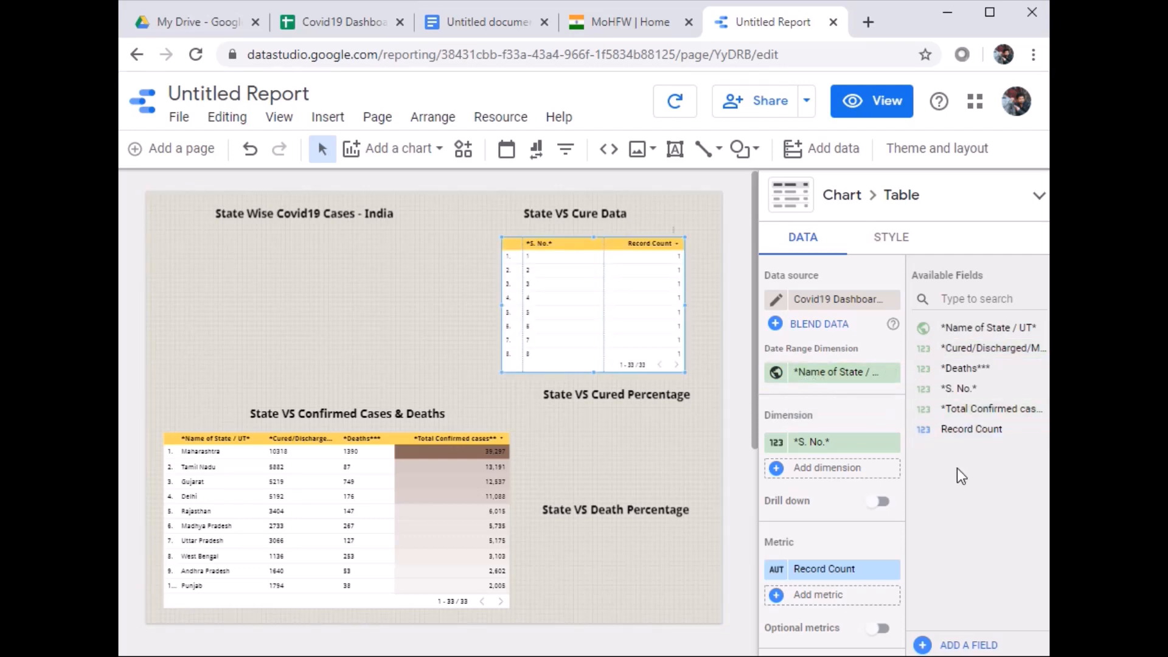
left_click(891, 442)
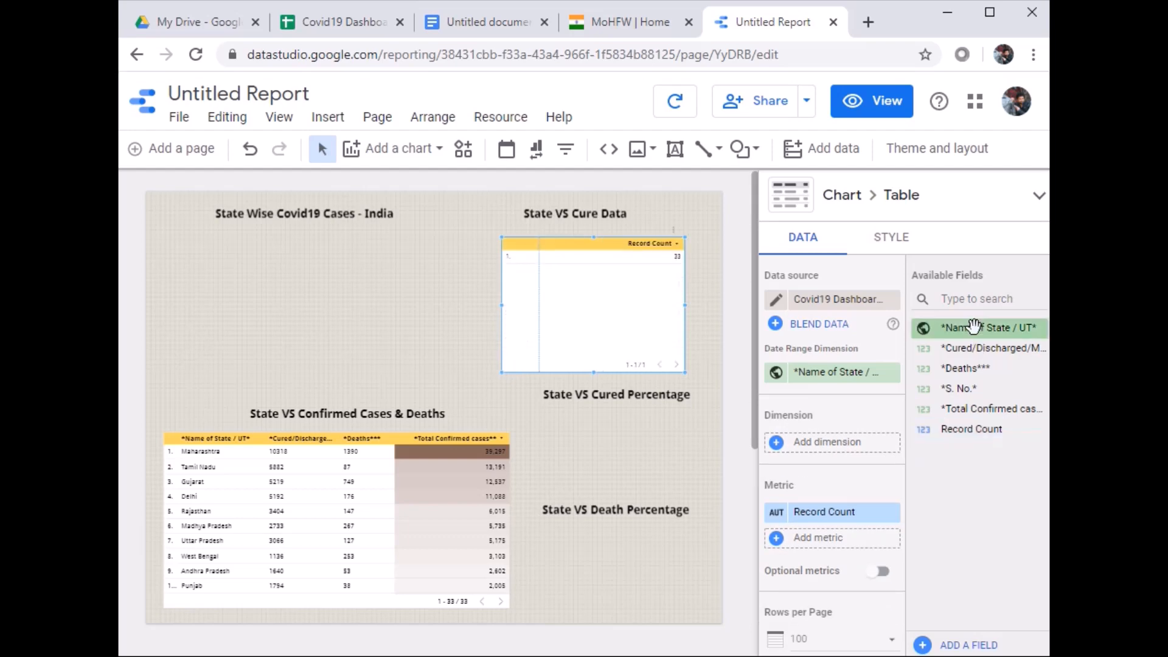
left_click_drag(971, 328, 824, 444)
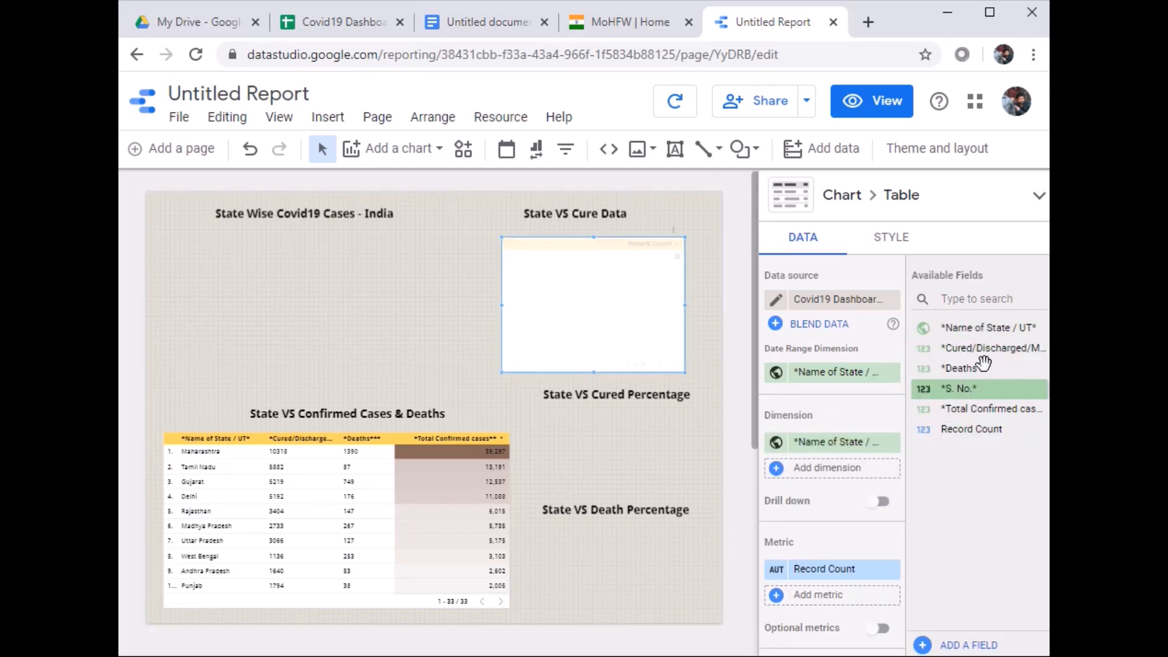
left_click_drag(981, 350, 832, 466)
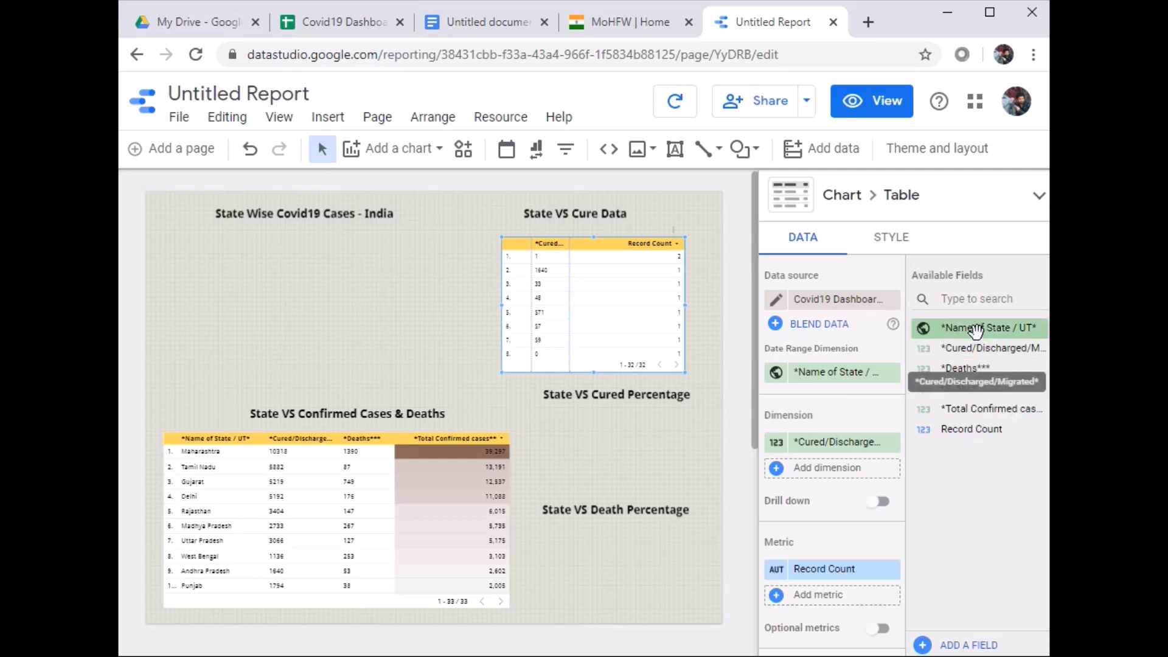
left_click_drag(974, 329, 824, 446)
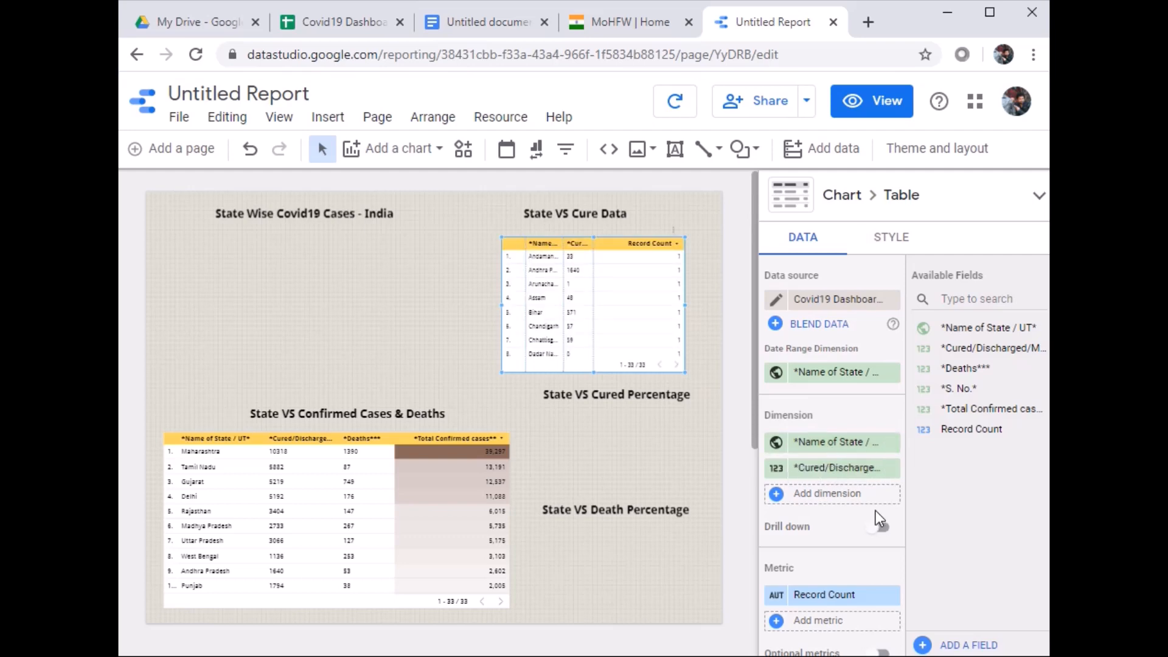
Replace the new table's Record Count metric with *S. No.*.
scroll(878, 518, "down", 2)
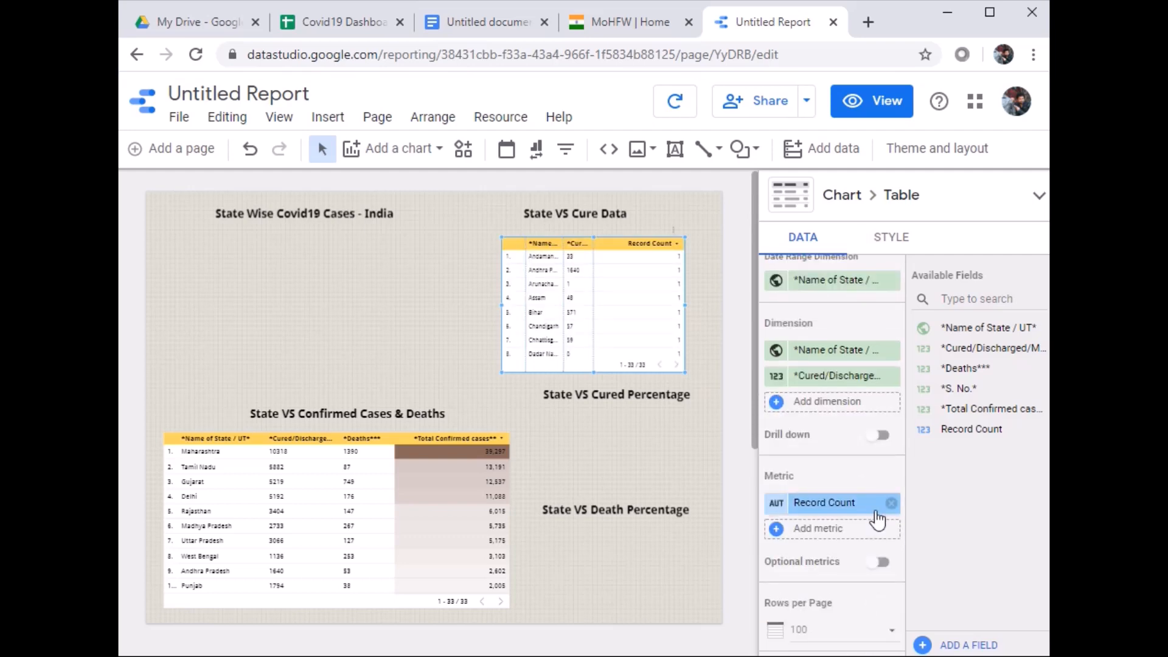
scroll(879, 514, "down", 2)
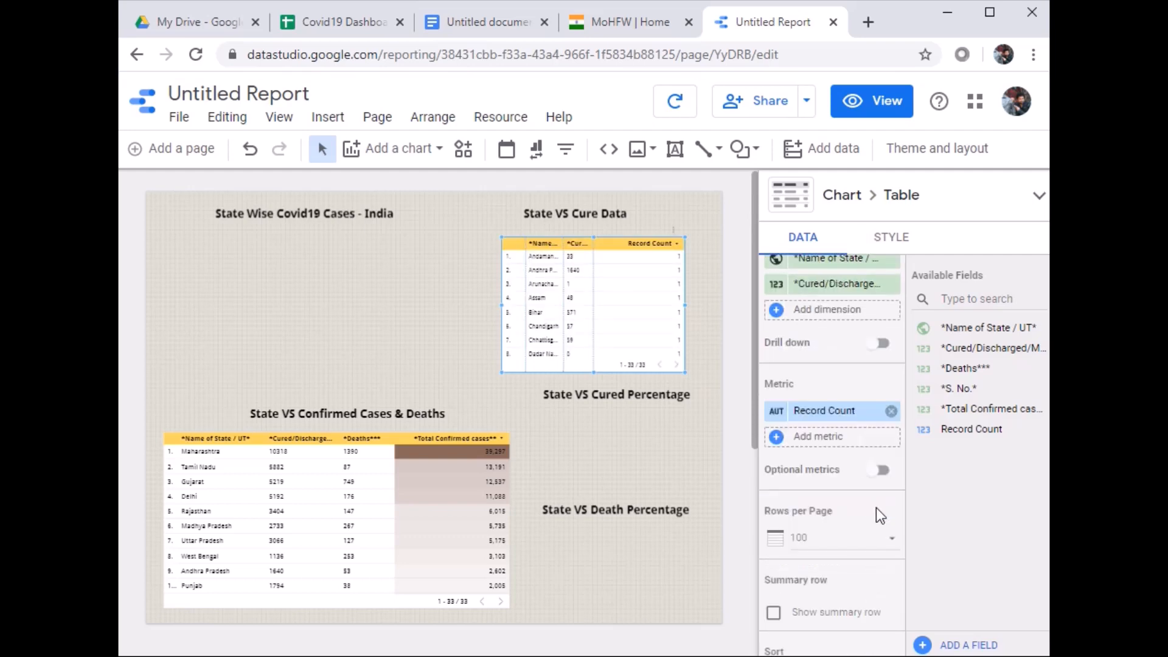
left_click(853, 420)
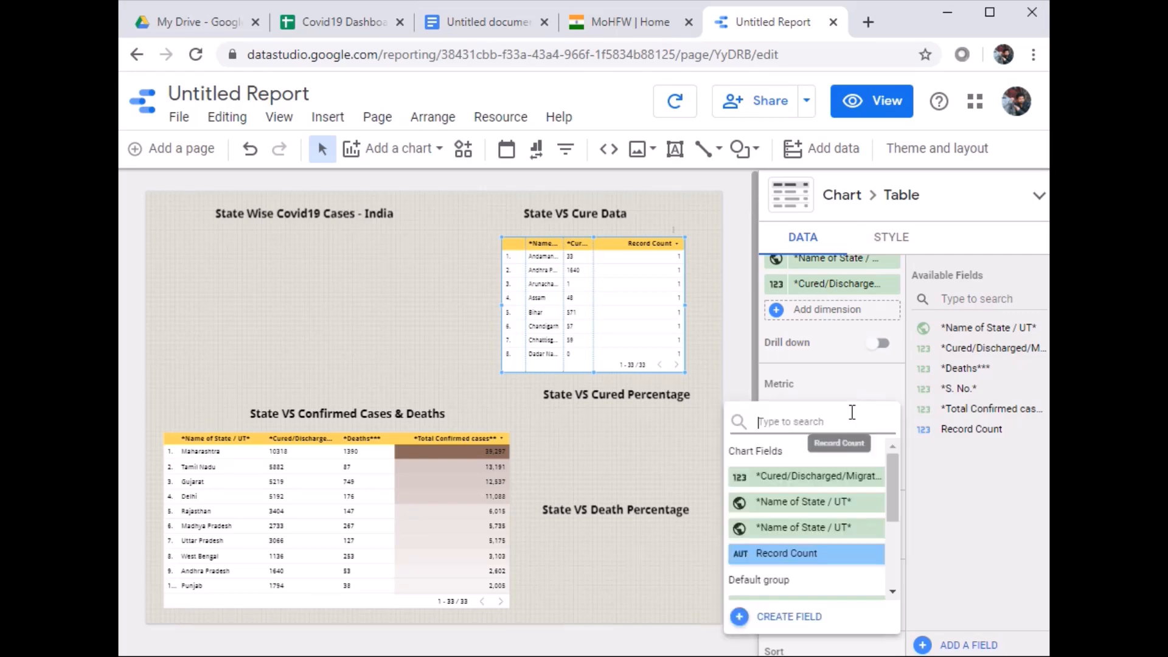
scroll(823, 524, "down", 3)
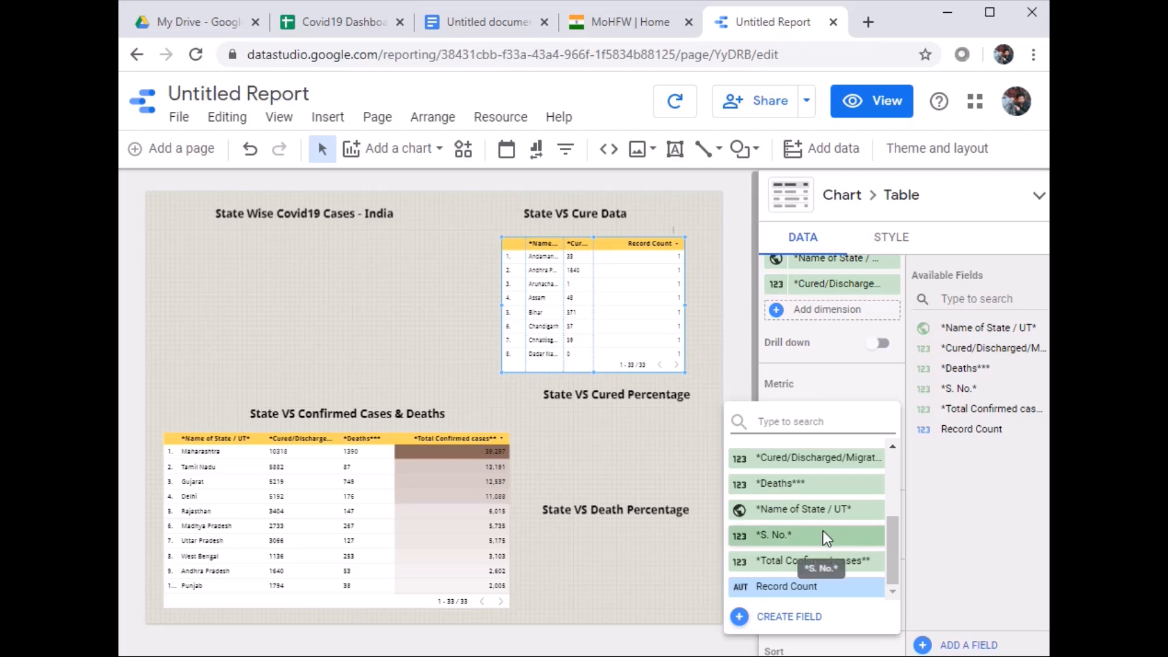
left_click(822, 535)
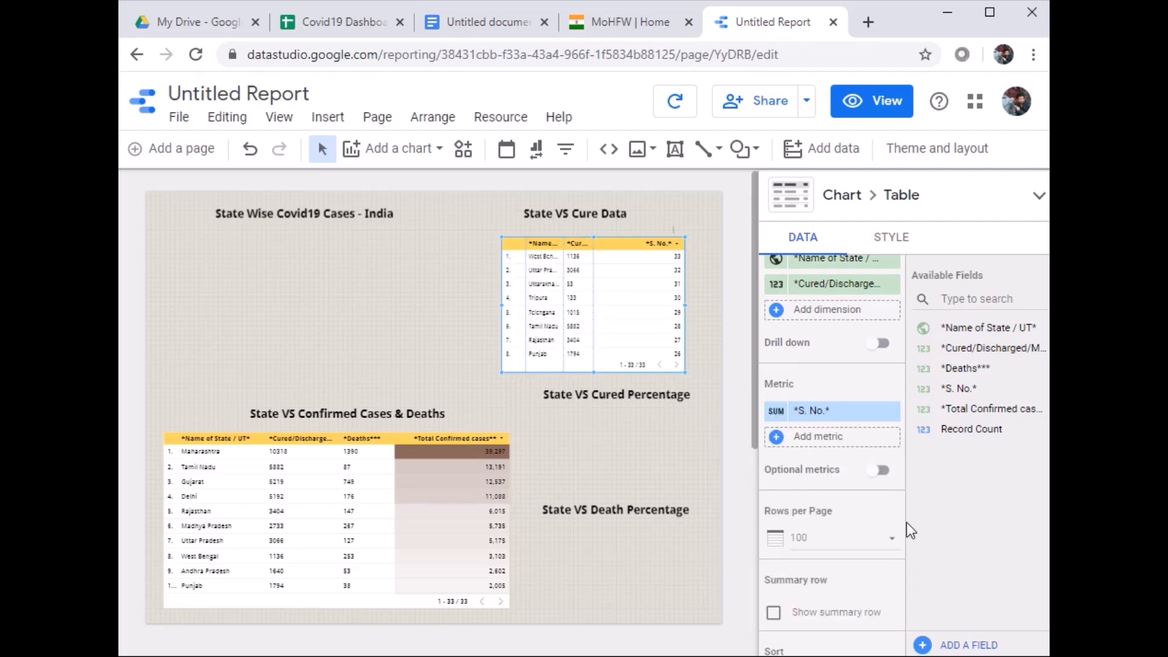
Change the sort field of the new table to *Name of State / UT*.
scroll(824, 534, "down", 2)
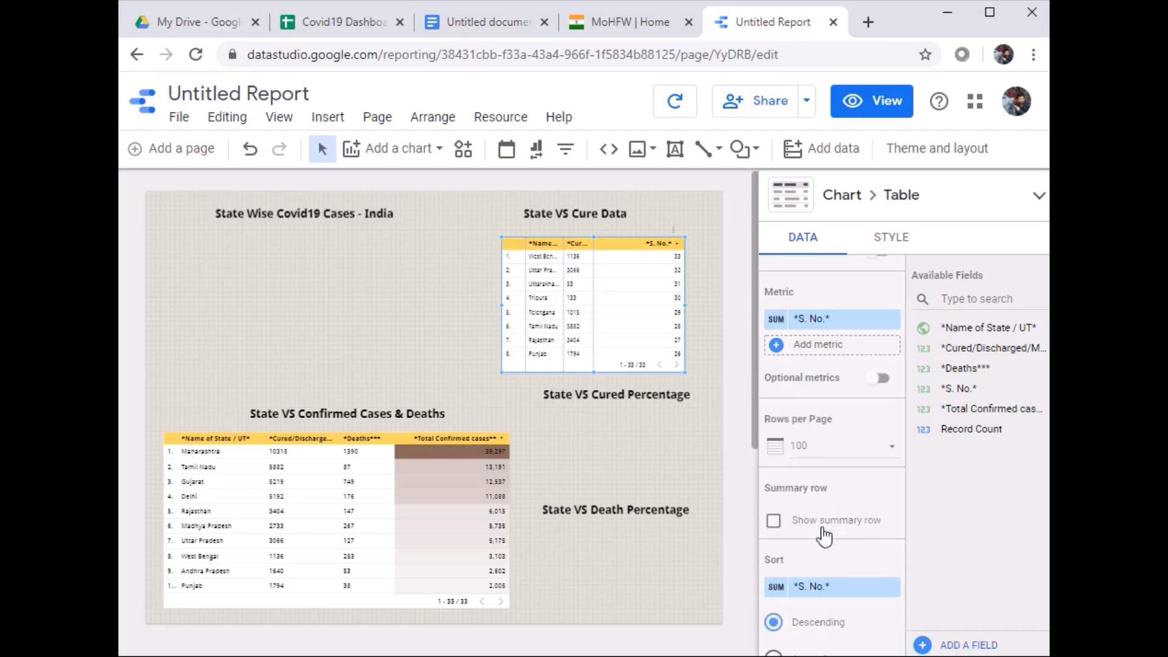
scroll(824, 534, "down", 2)
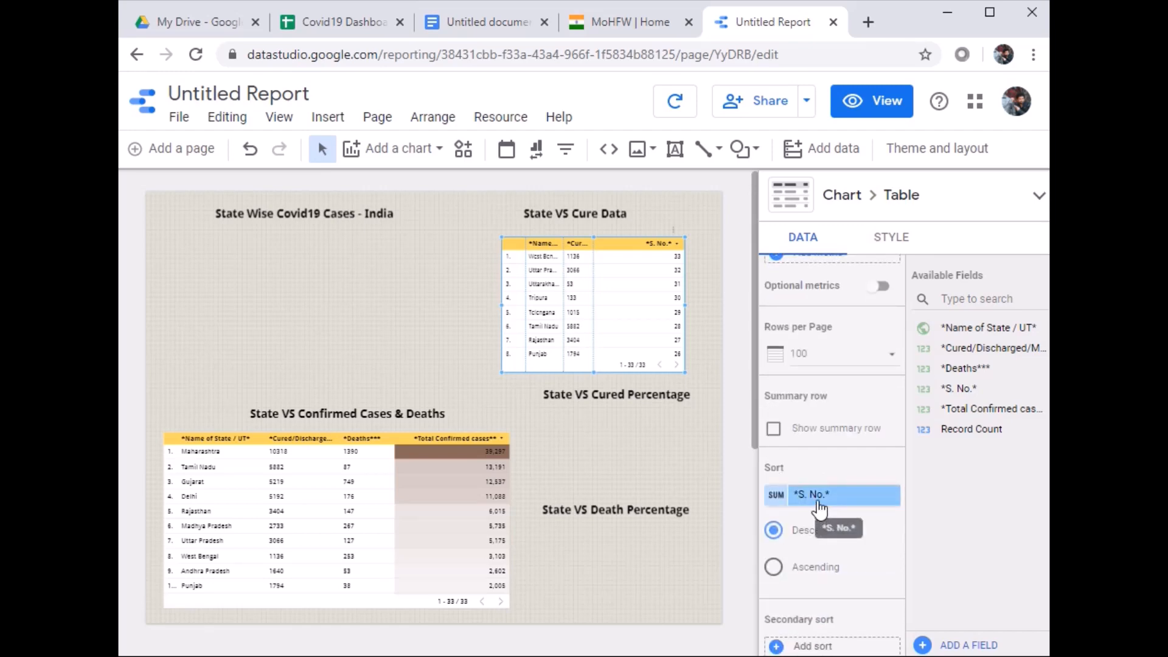
left_click(819, 502)
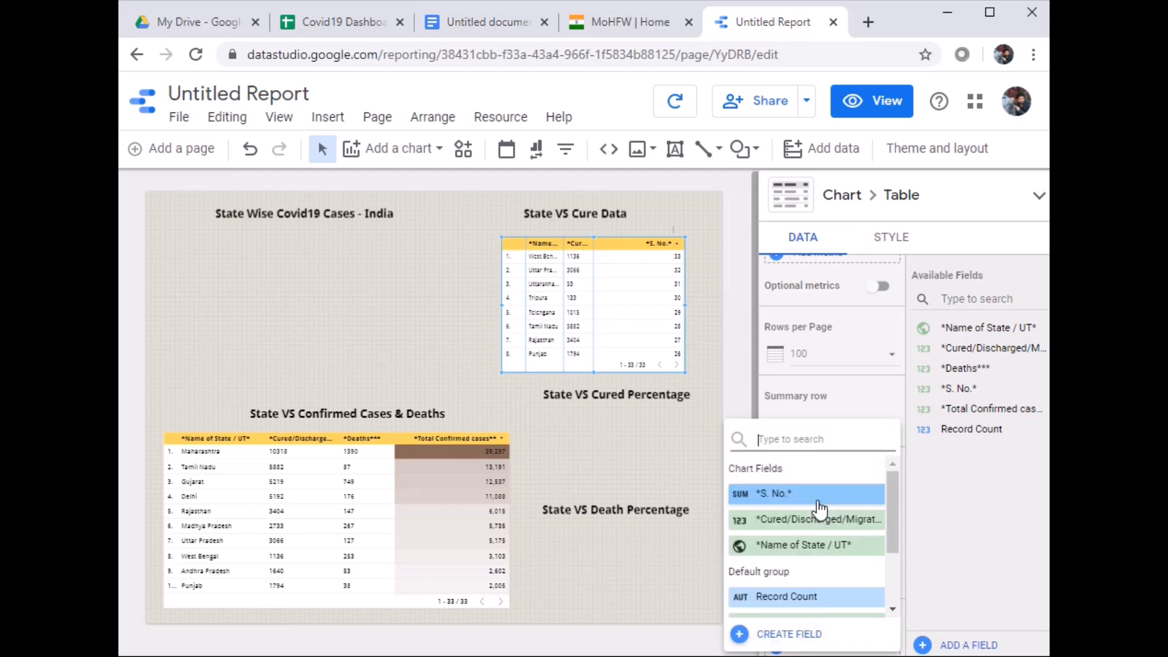
left_click(797, 543)
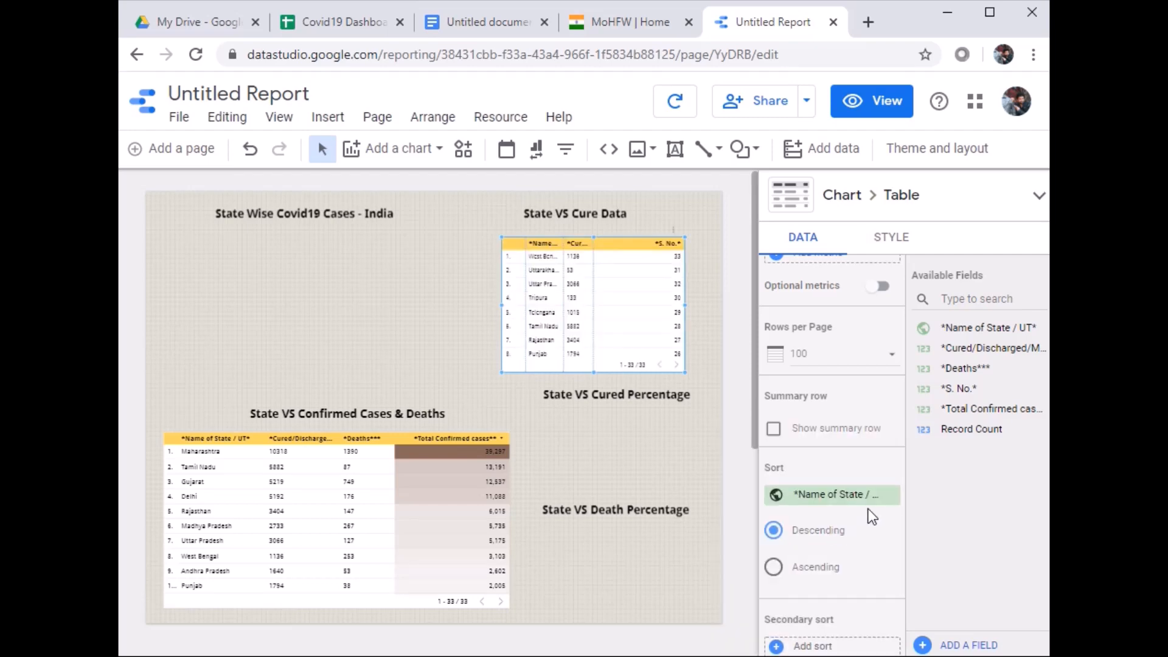
Turn on the Apply filter interaction for the State VS Cure Data table.
scroll(867, 514, "down", 5)
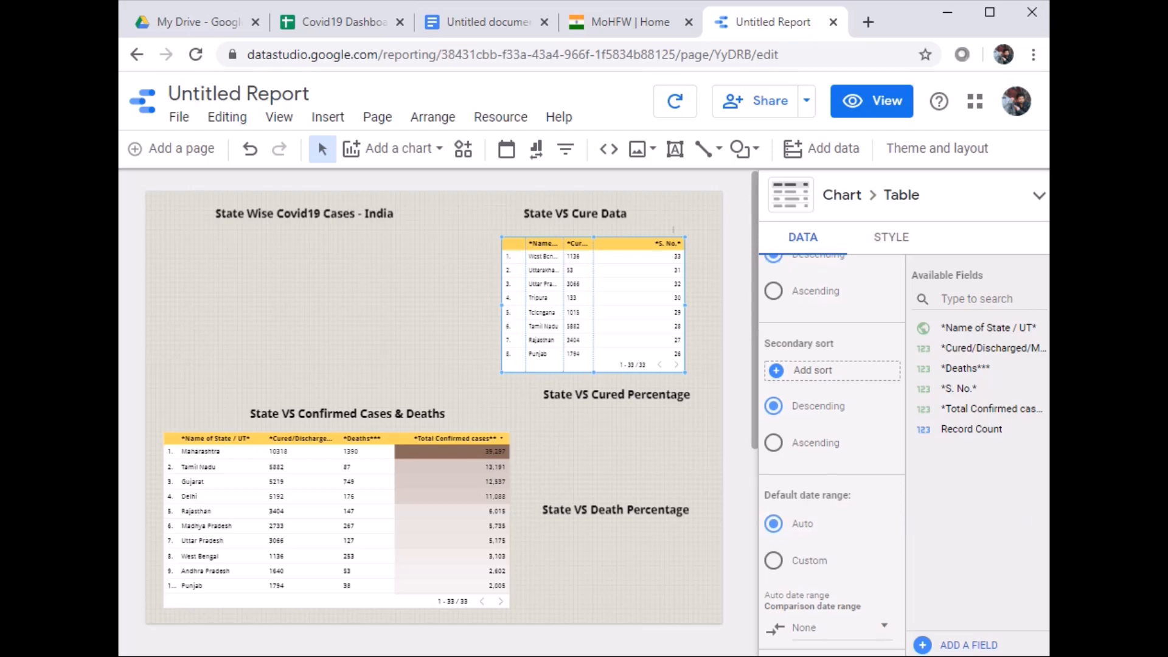
scroll(881, 559, "down", 5)
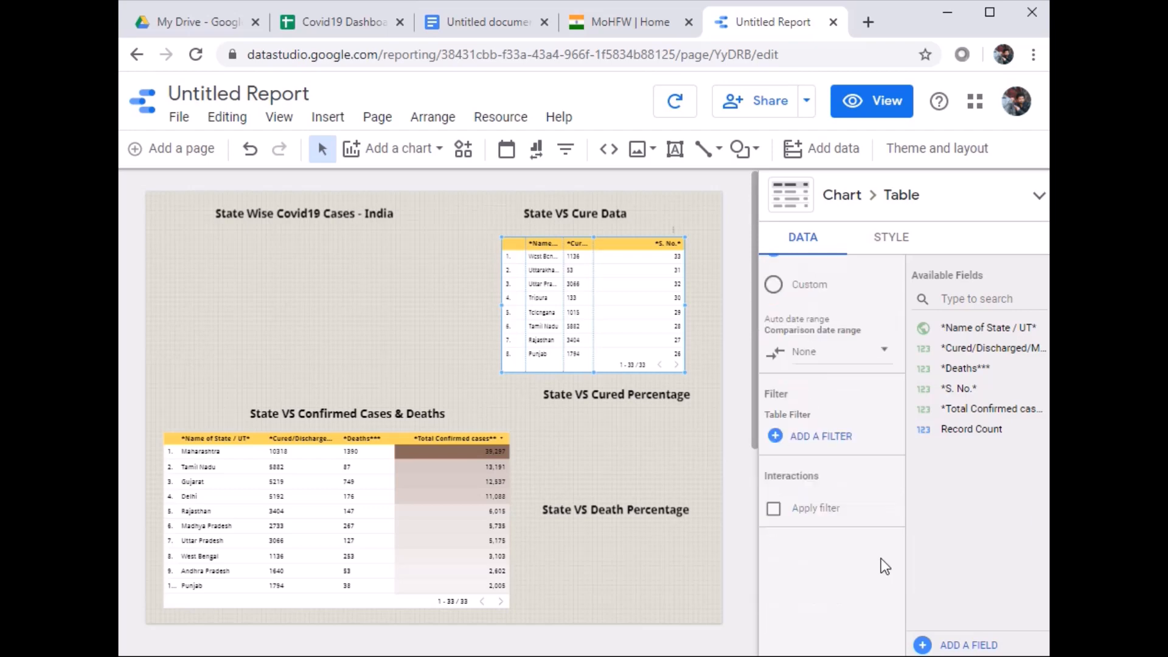
left_click(773, 511)
left_click(603, 338)
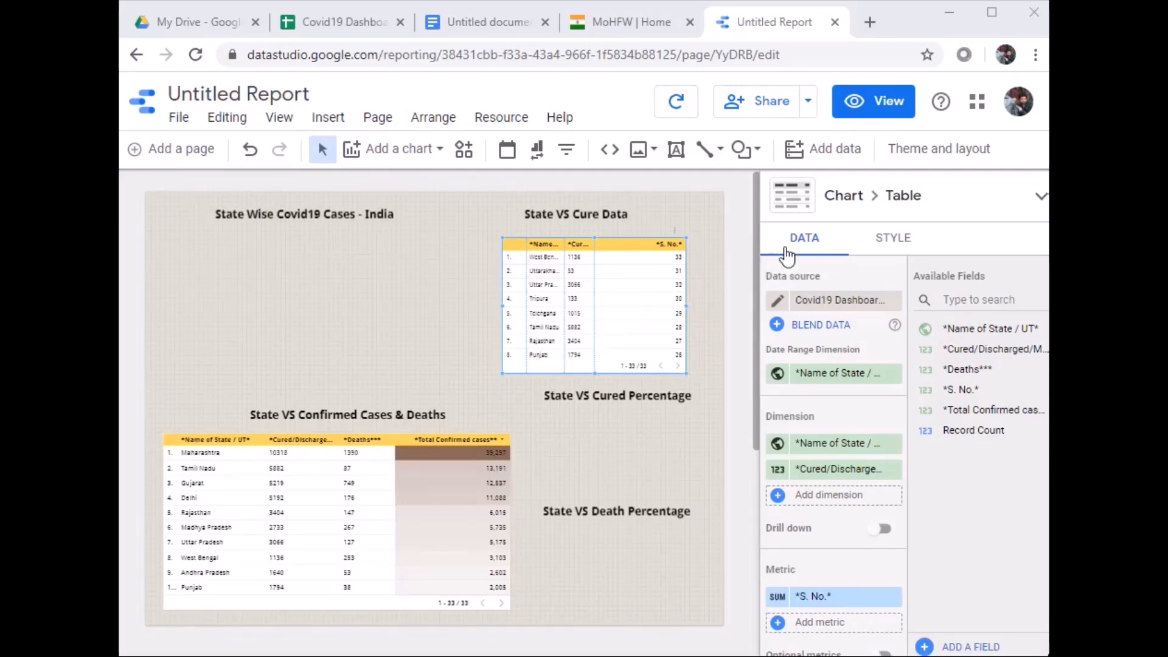
Convert the State VS Cure Data table to a Table with bars and widen it slightly toward the page's middle.
left_click(840, 205)
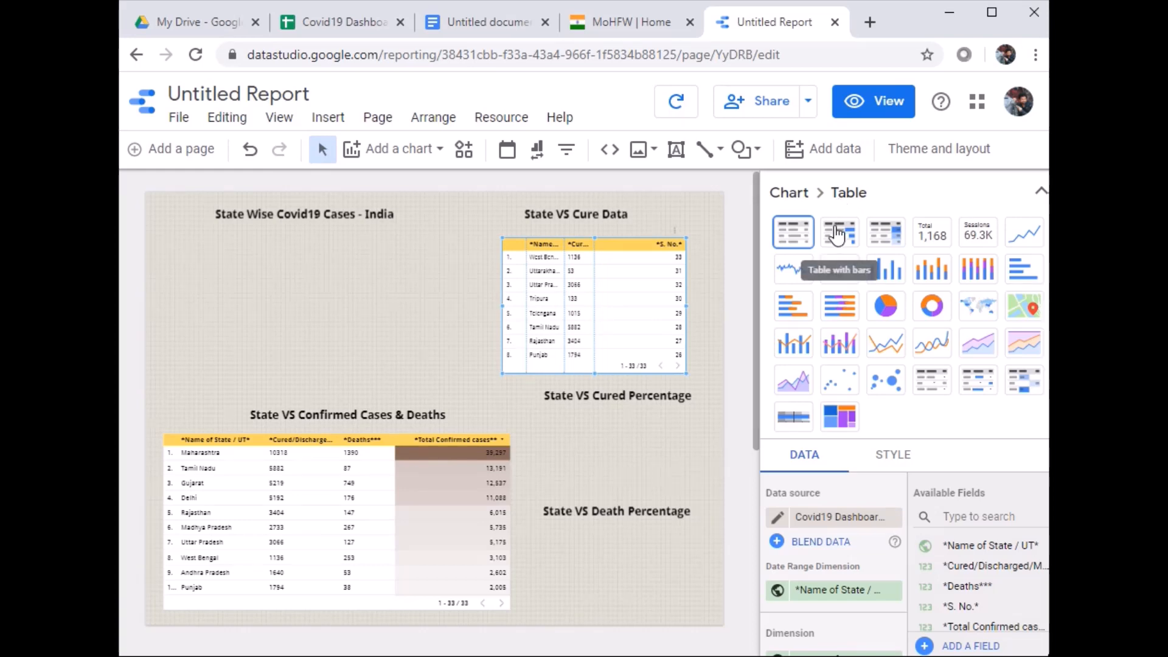
left_click(837, 233)
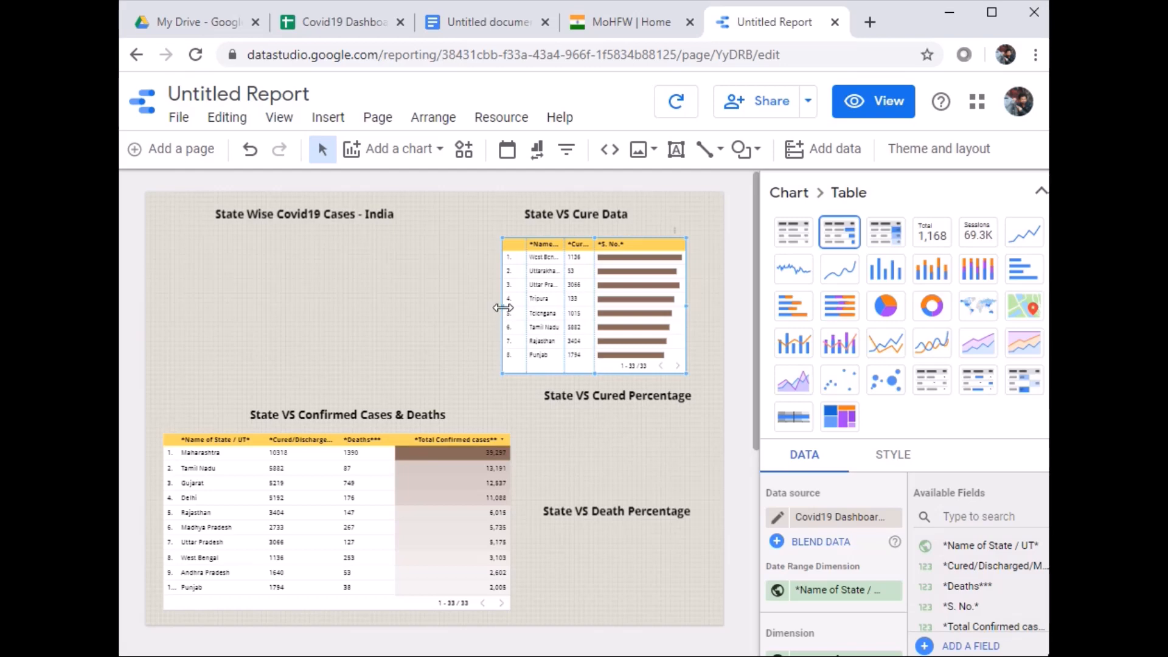
left_click_drag(501, 307, 477, 307)
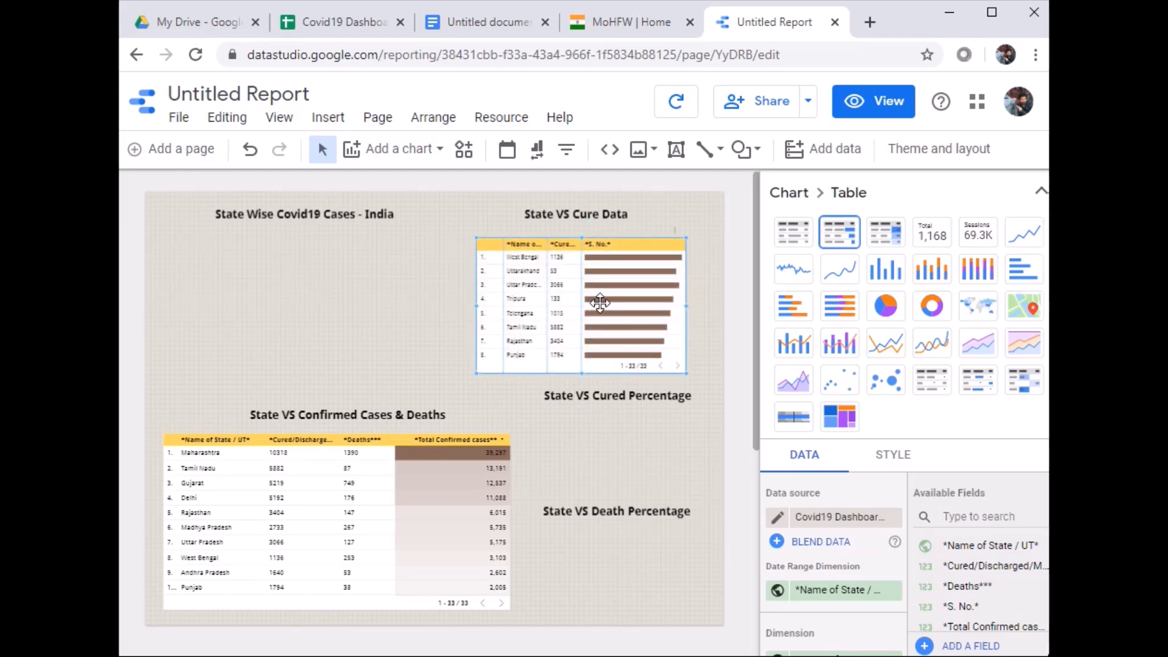
Move the State VS Cure Data table up beneath its title and narrow the title box to line up with the table.
mouse_move(596, 304)
left_mouse_down()
mouse_move(623, 298)
mouse_move(603, 297)
left_mouse_up()
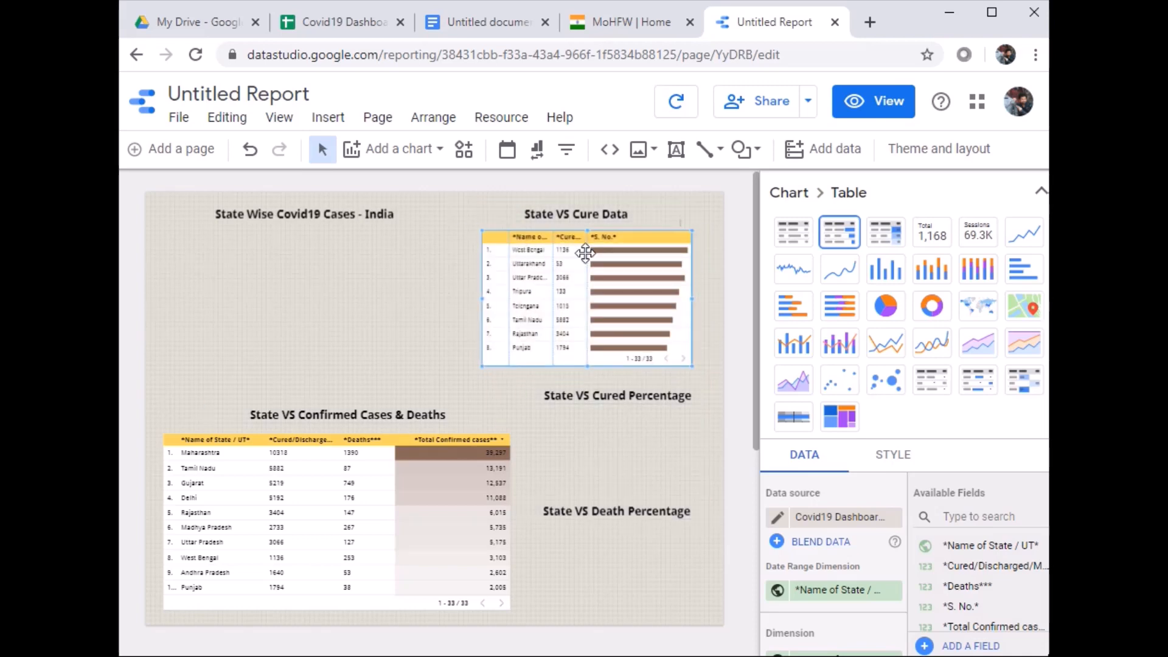
left_click(615, 210)
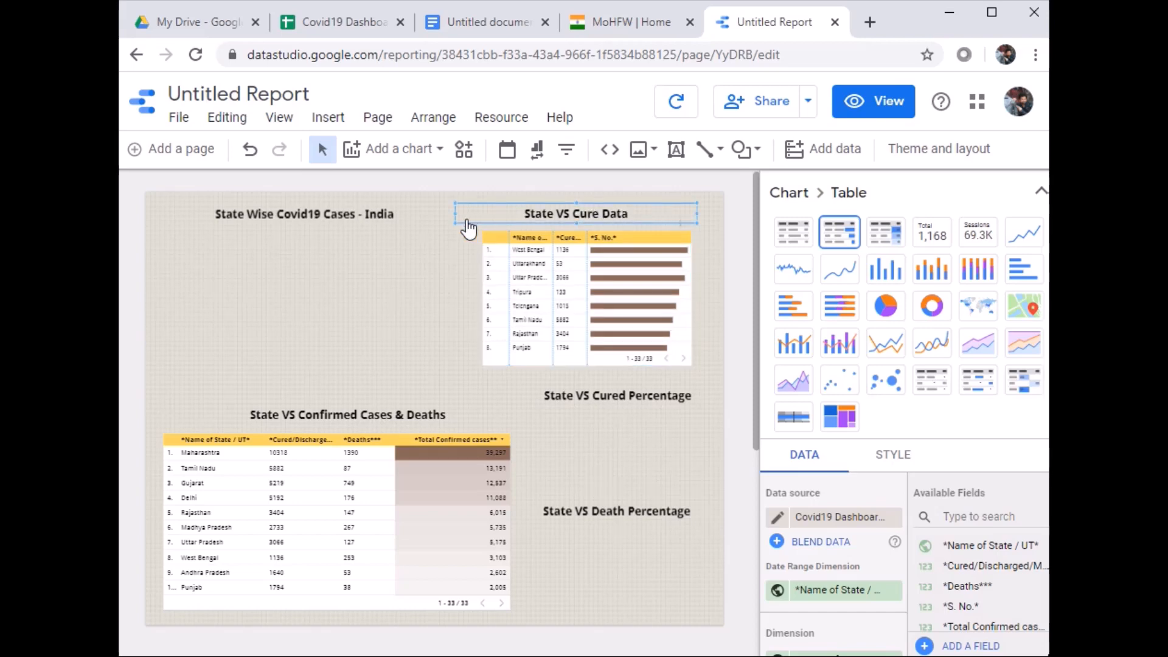
left_click_drag(457, 219, 478, 216)
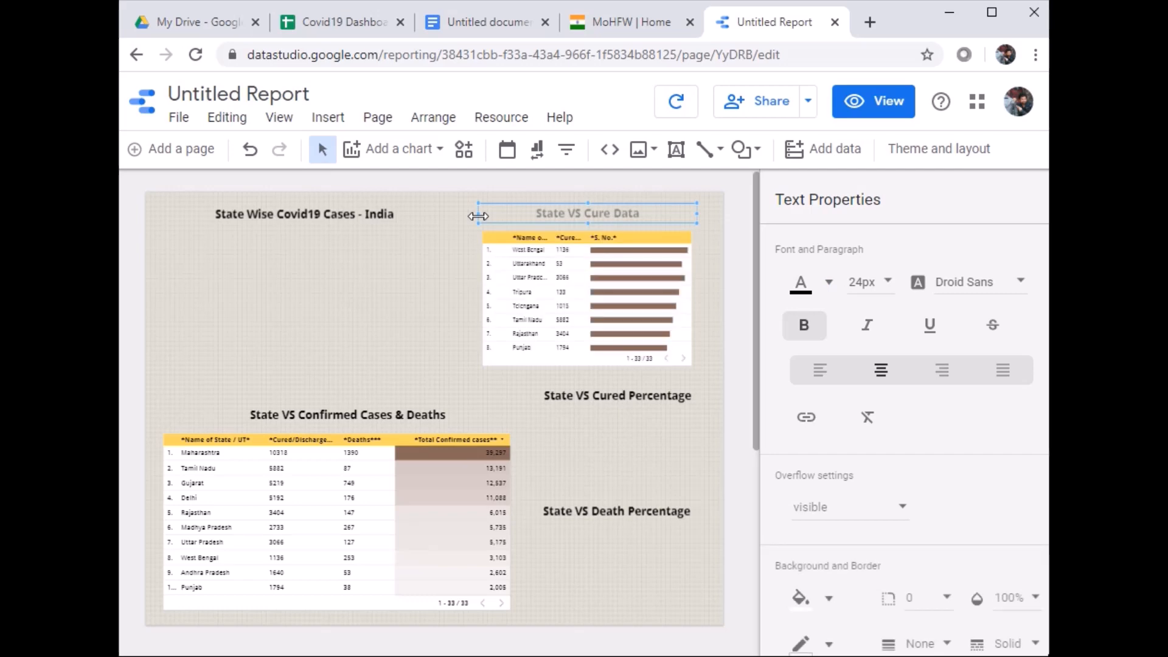
left_click(706, 304)
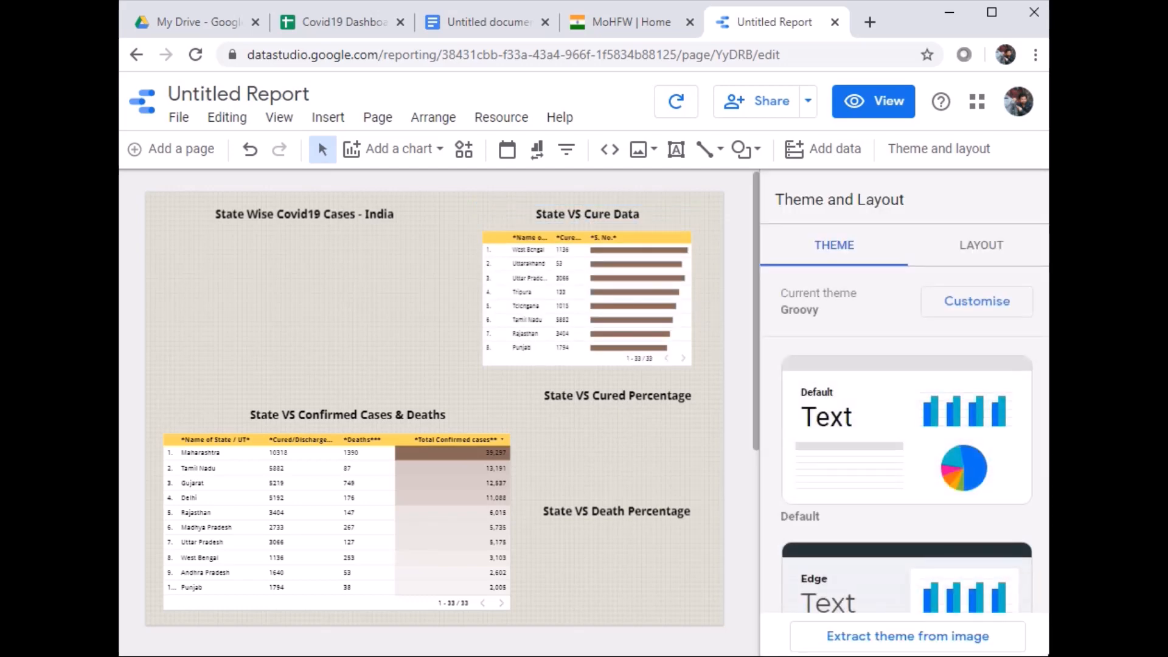
Insert a pie chart below the State VS Cured Percentage title, sized to end above the State VS Death Percentage title.
left_click(483, 251)
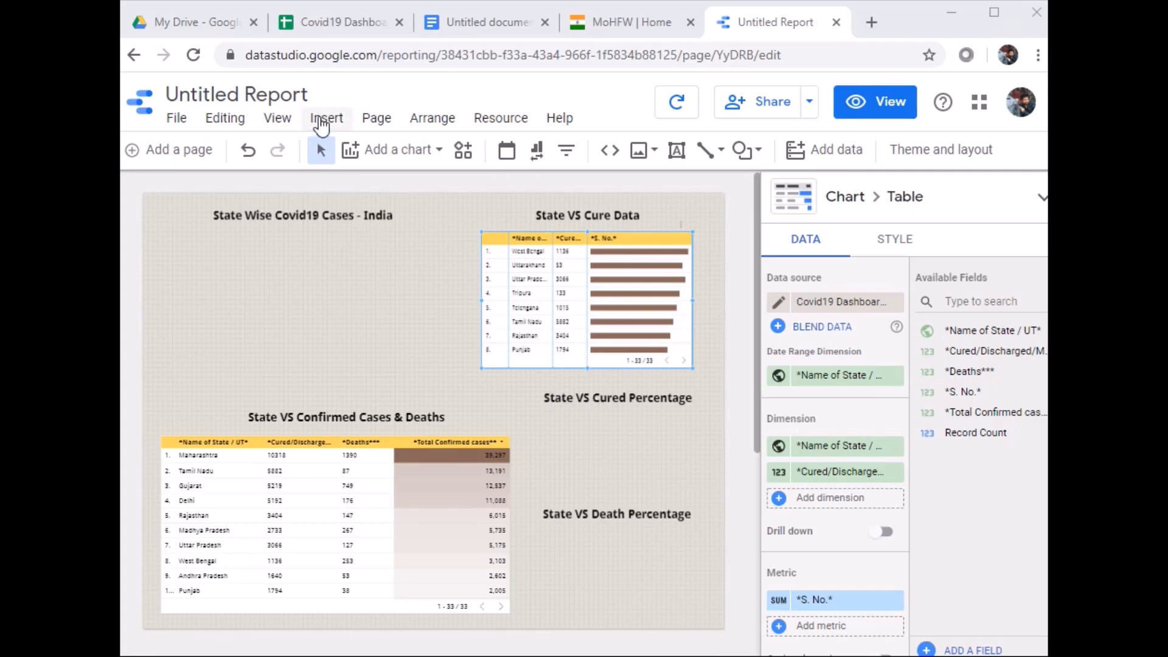
left_click(321, 122)
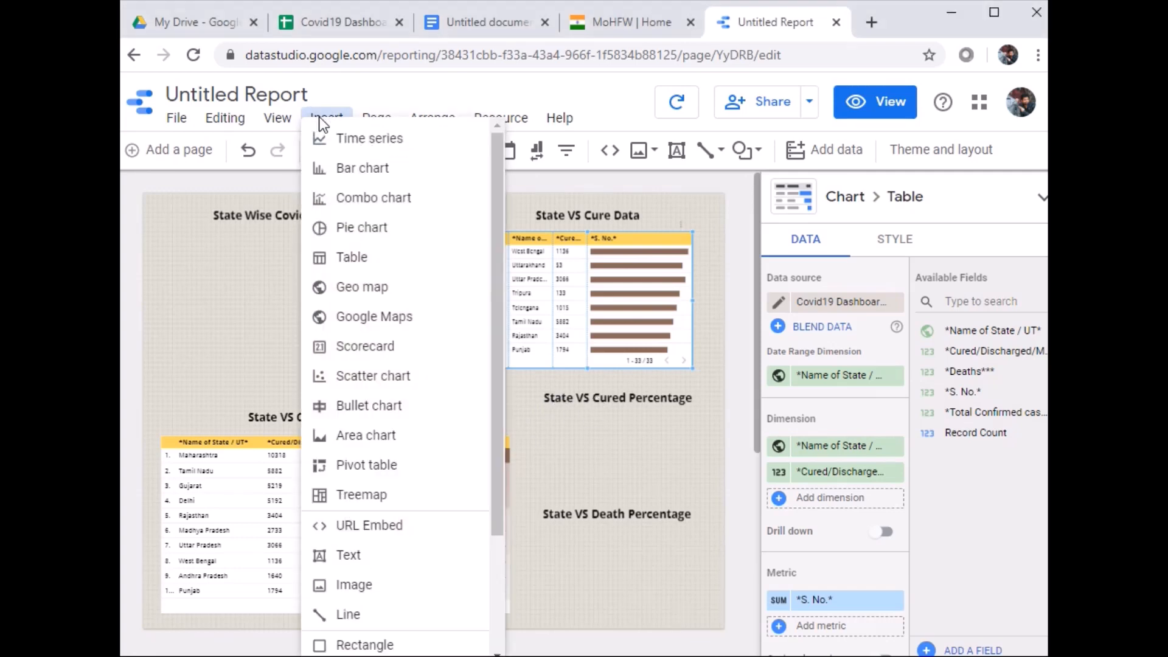
left_click(343, 230)
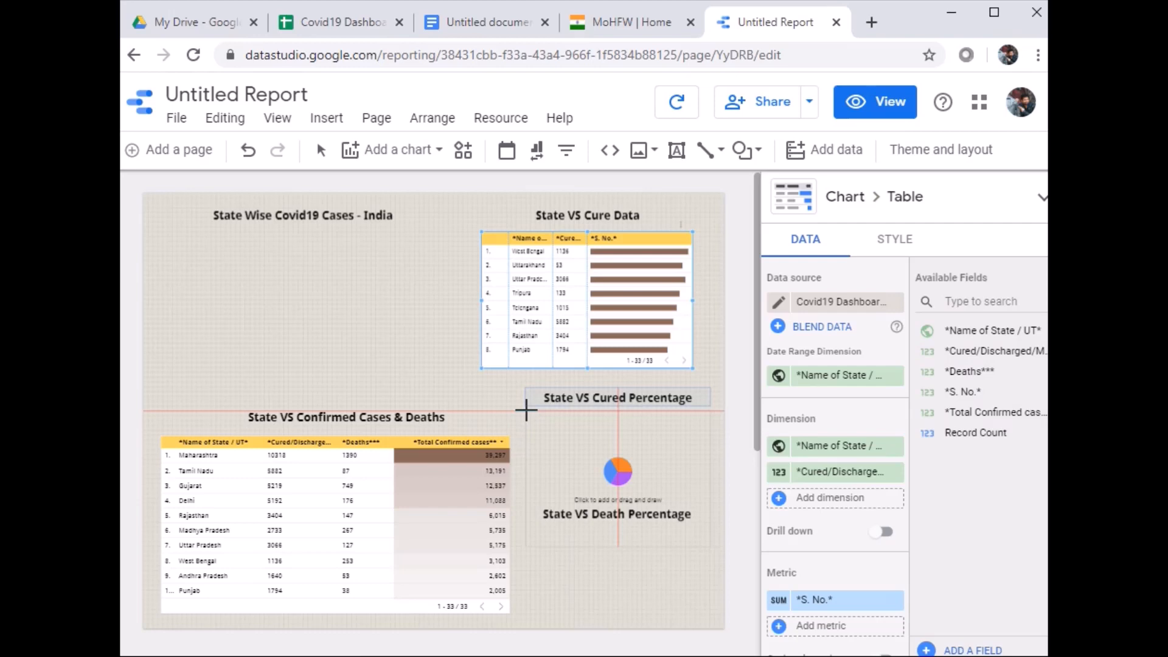
left_click_drag(527, 410, 709, 546)
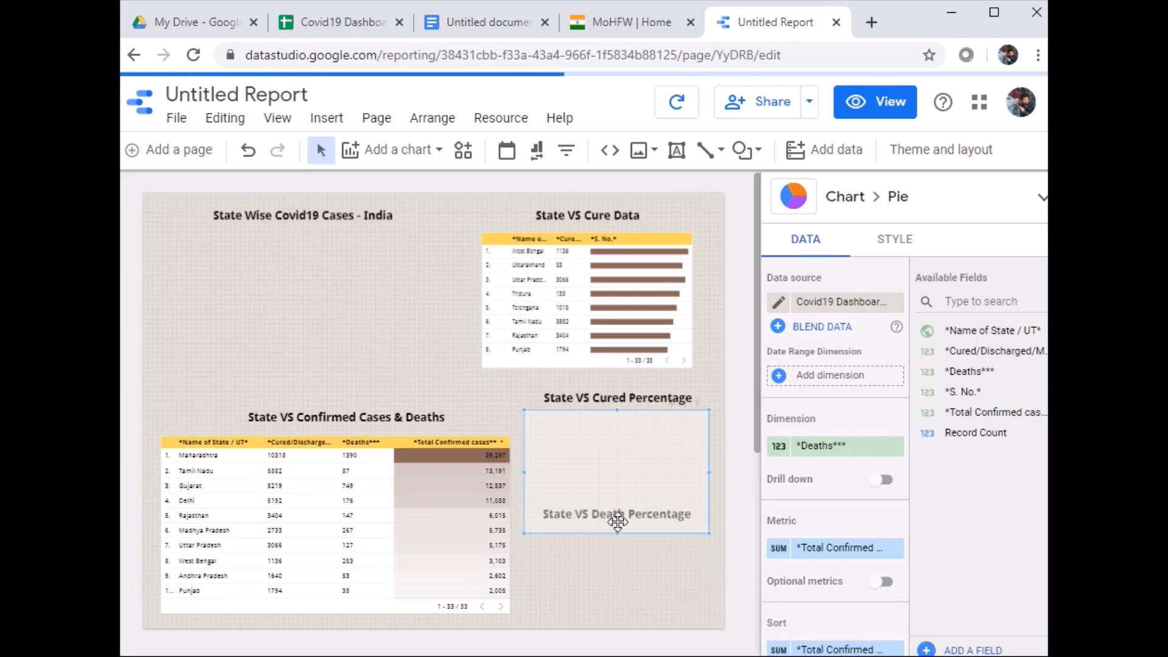
left_click_drag(618, 533, 619, 506)
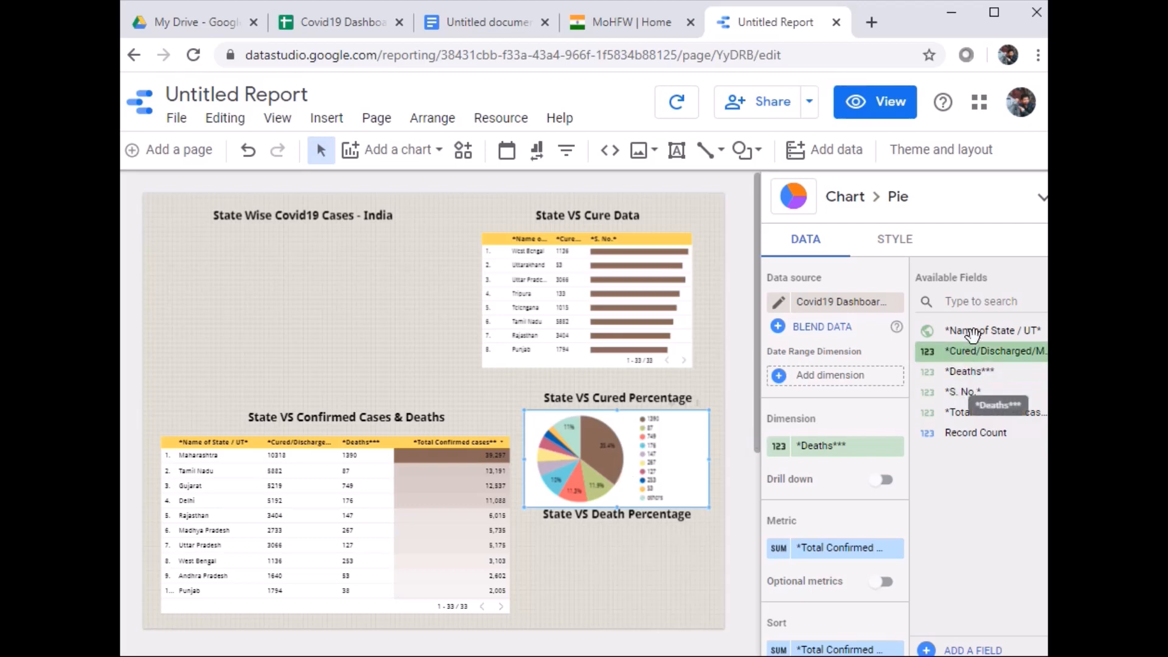
Set both the date range dimension and the dimension of the new pie chart to *Name of State / UT*.
left_click_drag(973, 333, 824, 383)
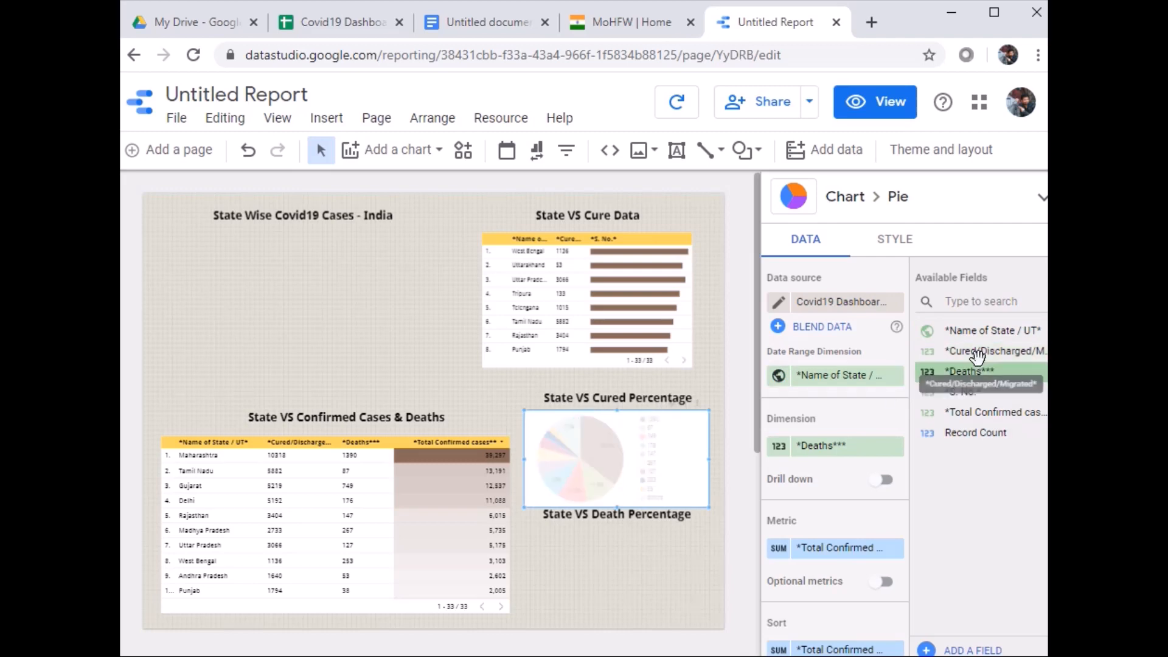
left_click_drag(978, 333, 831, 454)
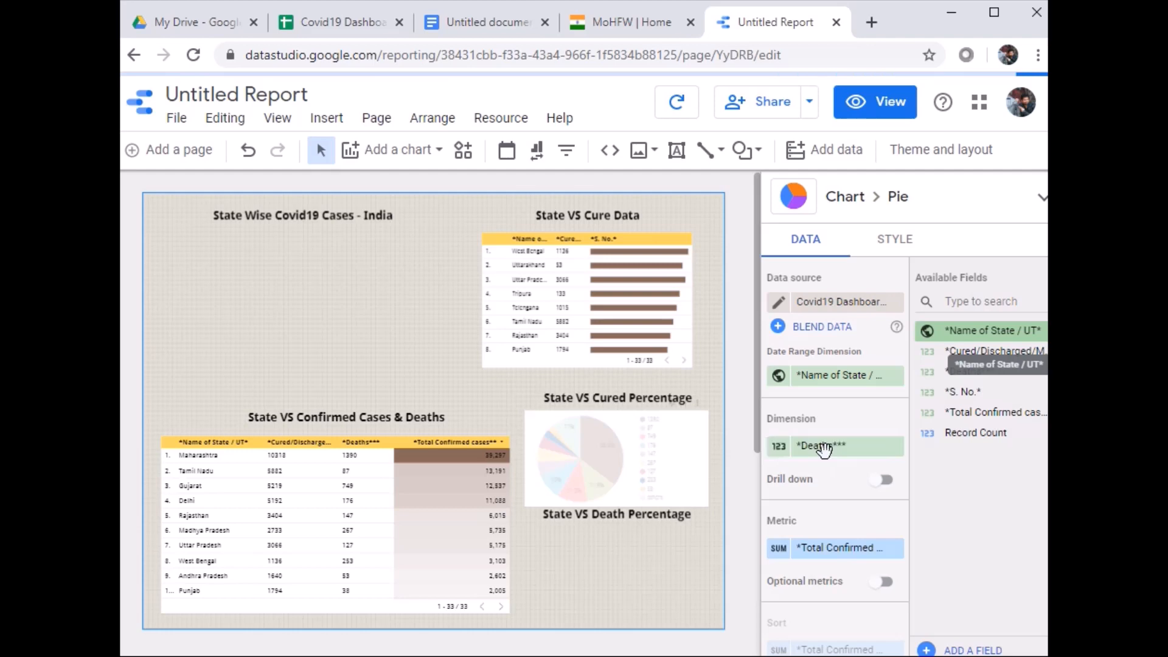
left_click_drag(831, 450, 833, 451)
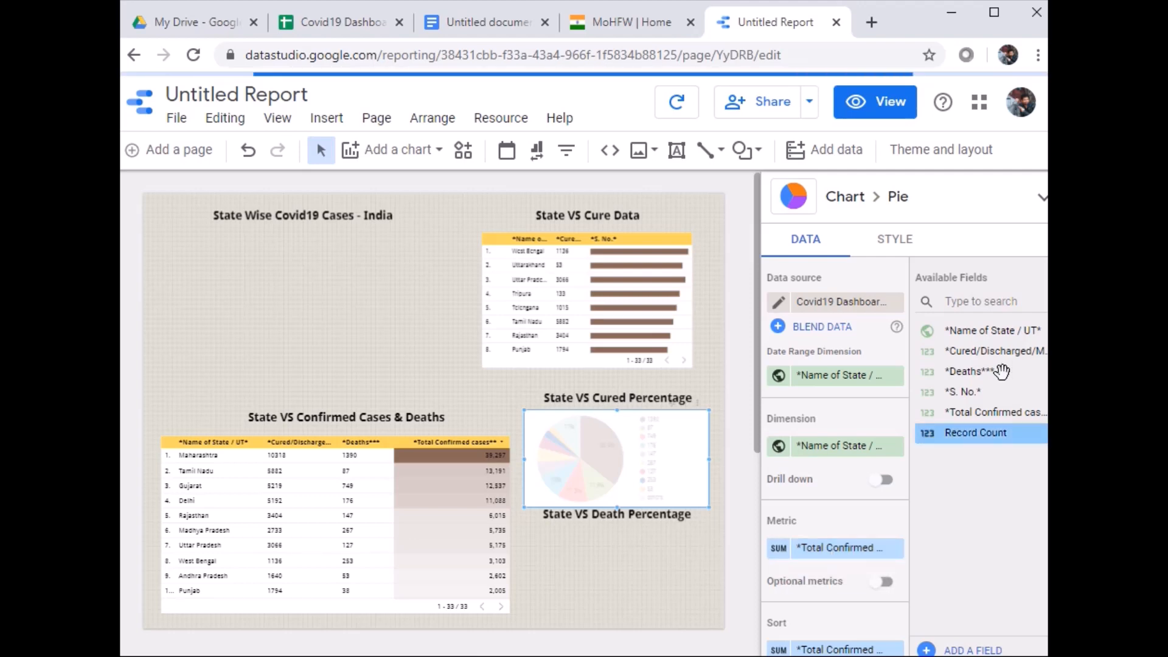
Set the pie chart's metric to *Cured/Discharged/Migrated* and turn on its Apply filter interaction.
left_click_drag(991, 356, 783, 549)
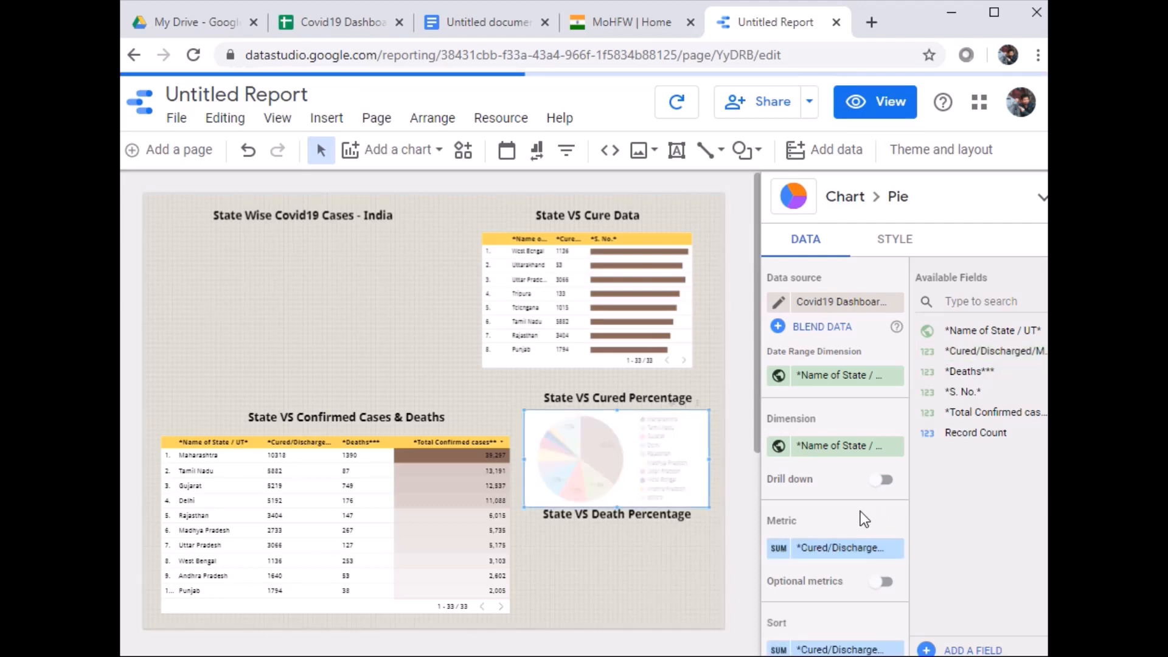
scroll(860, 511, "down", 5)
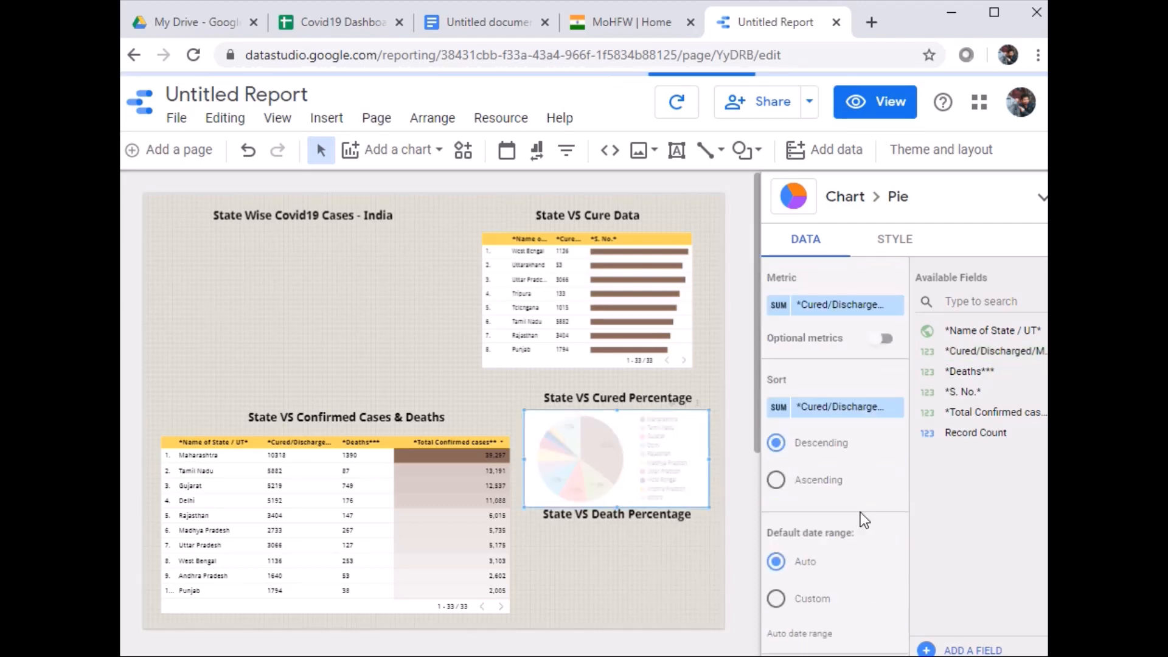
scroll(859, 513, "down", 4)
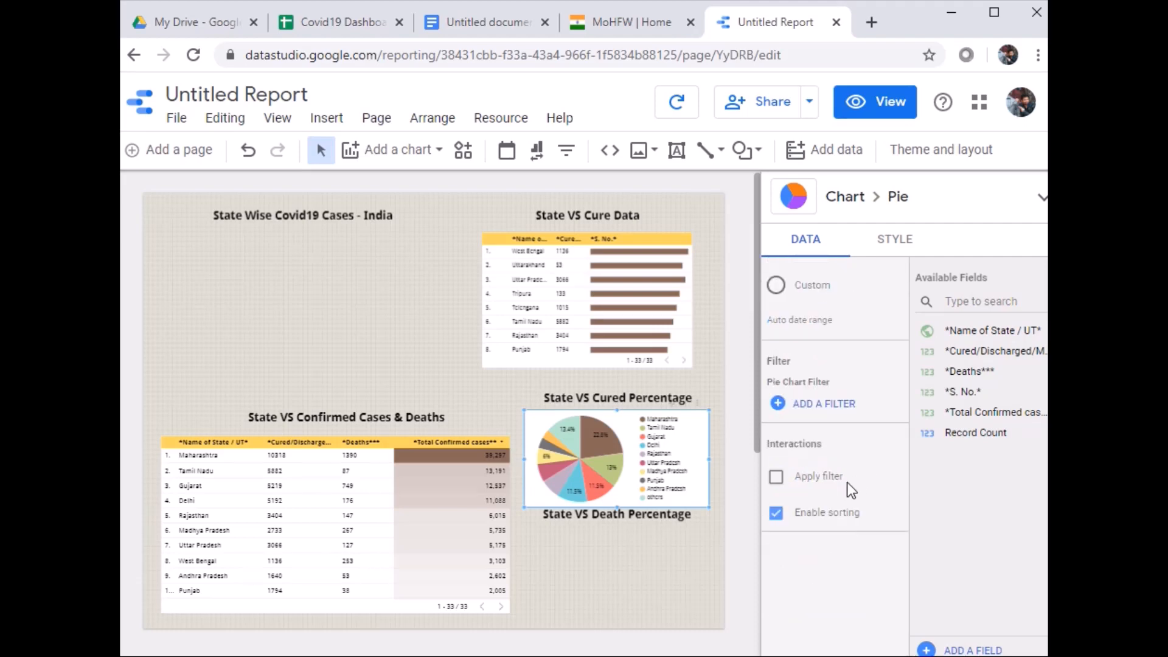
left_click(775, 481)
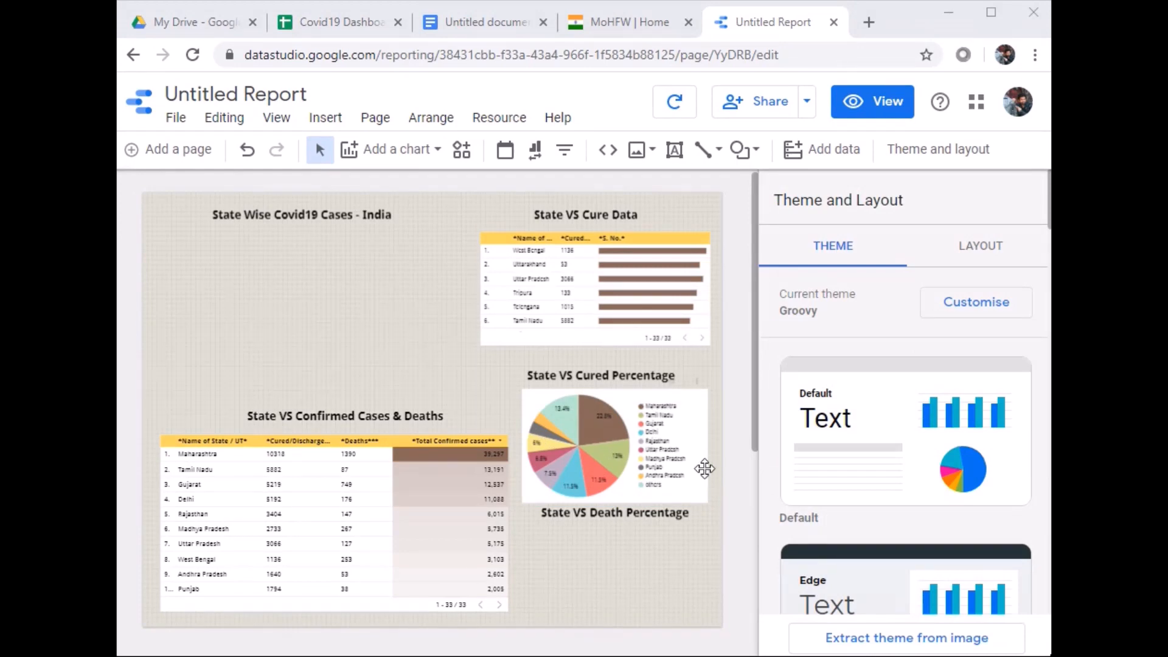
Duplicate the State VS Cured Percentage pie chart and place the copy beneath the State VS Death Percentage title.
left_click(654, 424)
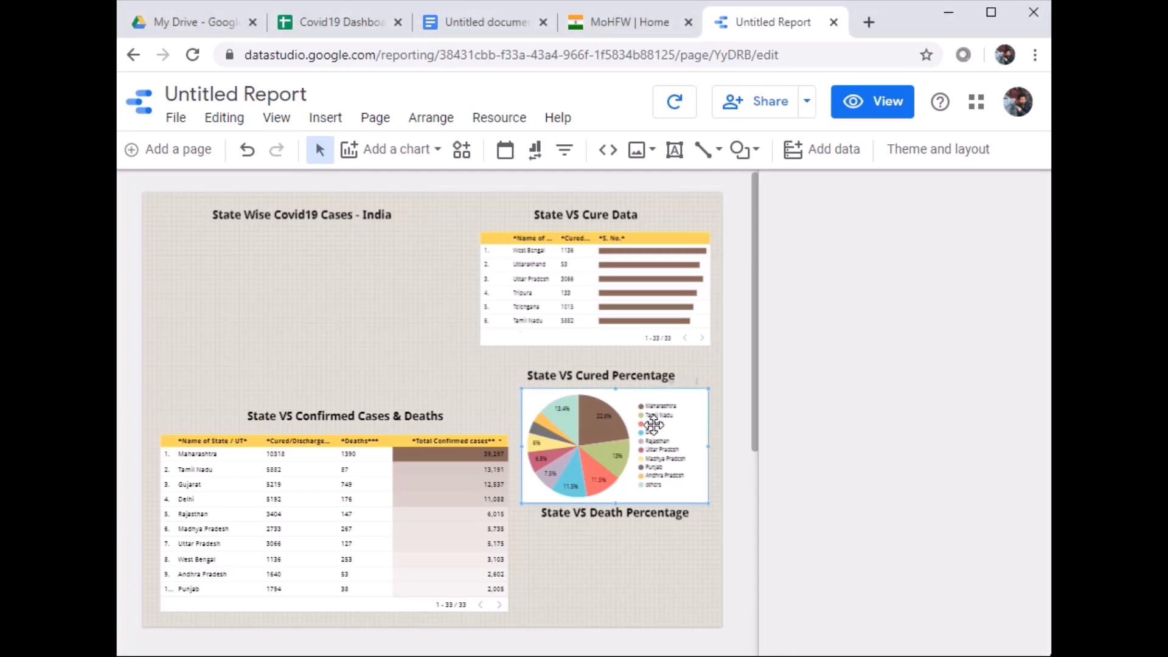
left_click(625, 564)
key("ctrl+v")
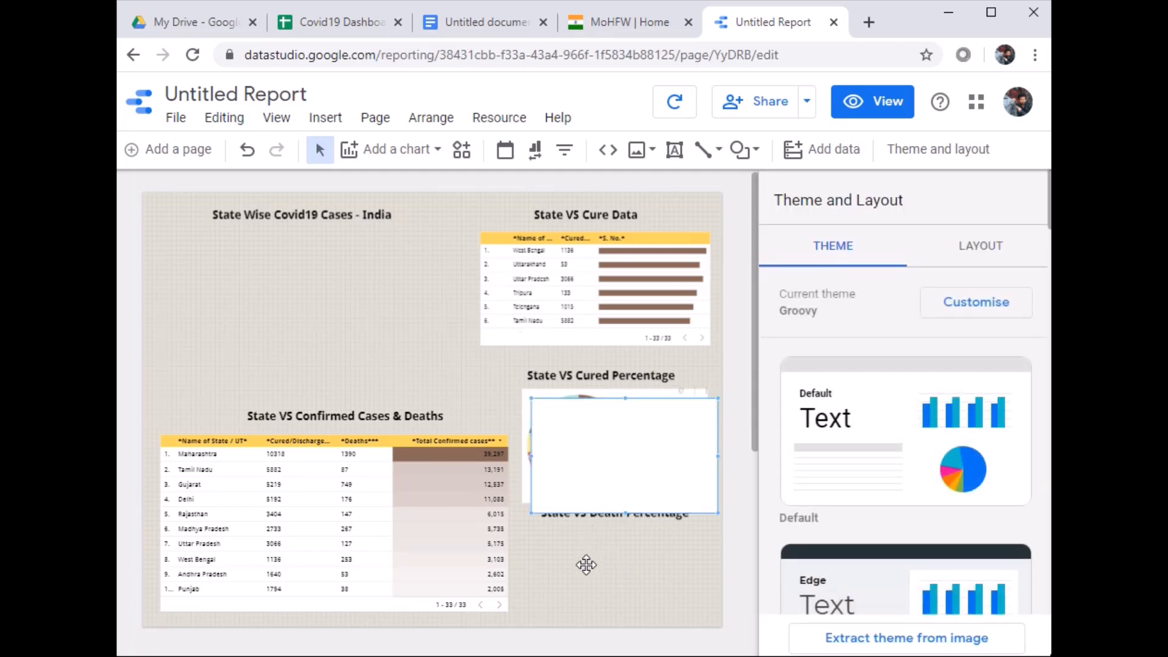
left_click(615, 461)
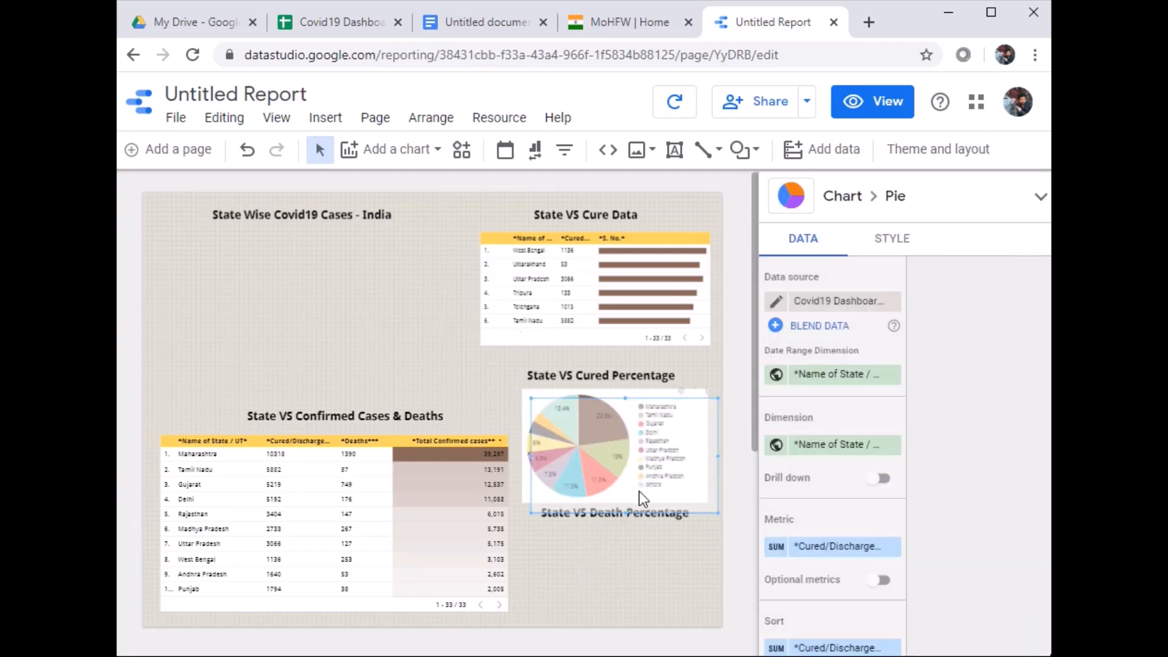
left_click_drag(639, 451, 629, 575)
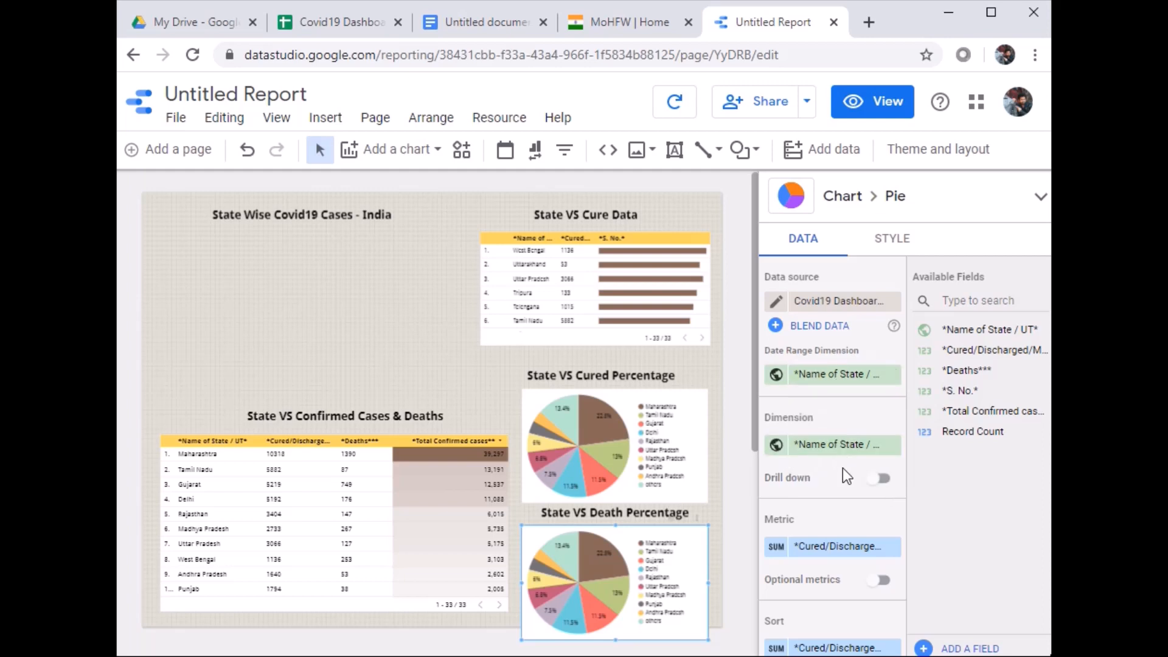
Replace the metric of the State VS Death Percentage pie chart with *Deaths*** and check its interaction settings.
scroll(843, 469, "down", 2)
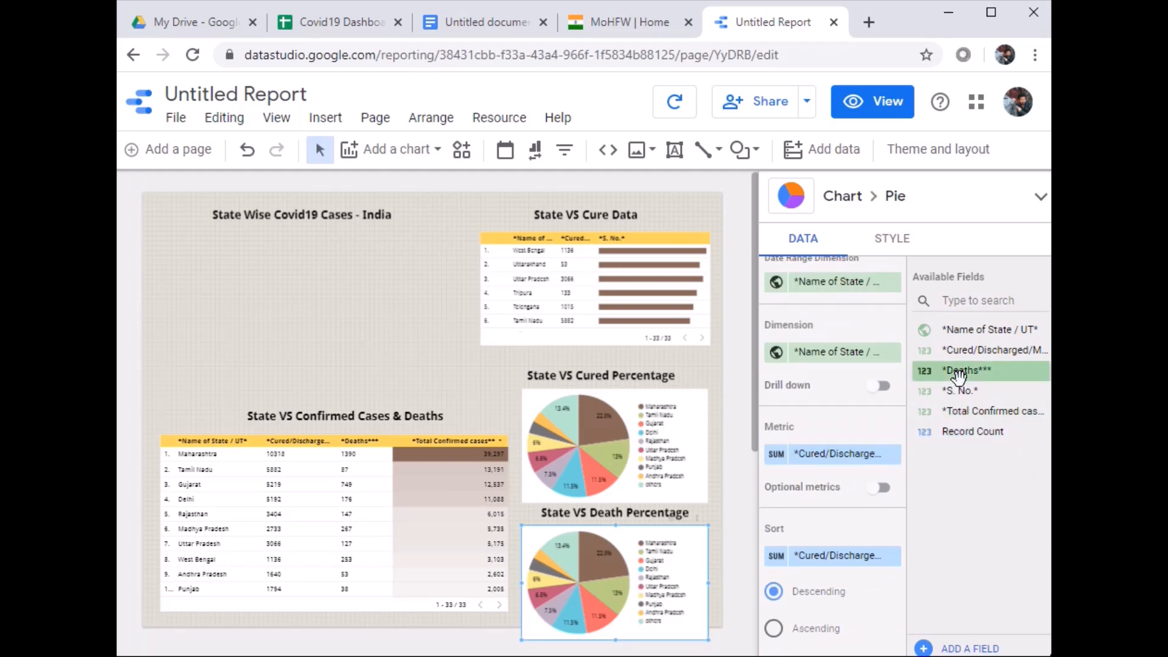
left_click_drag(941, 381, 824, 465)
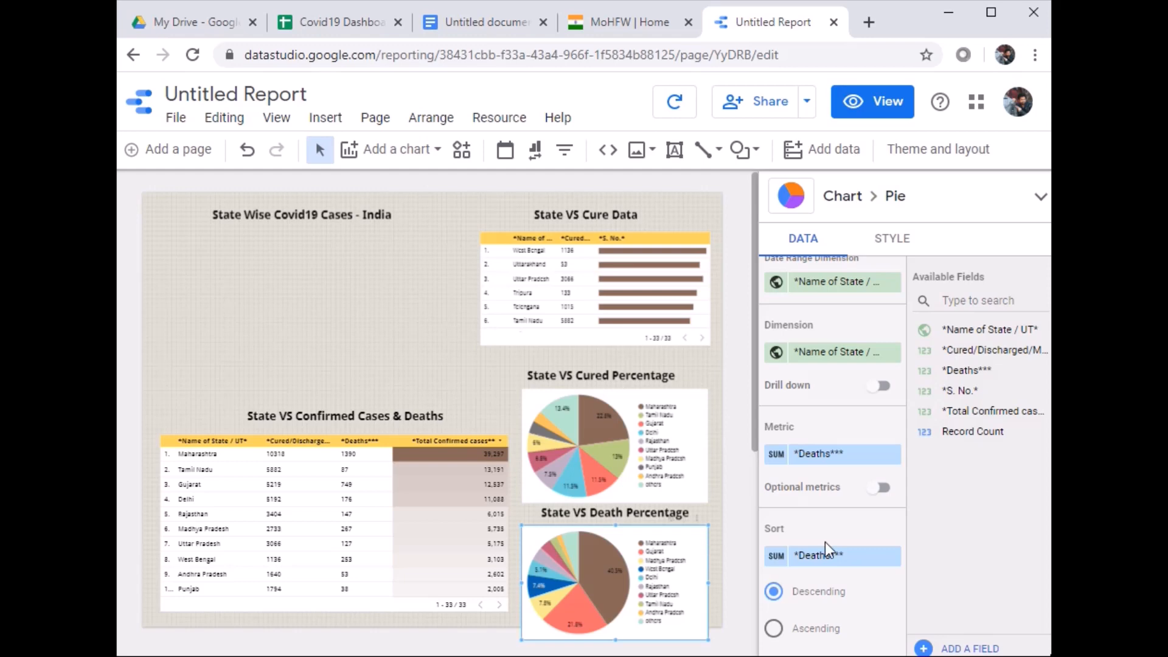
scroll(825, 542, "down", 3)
scroll(826, 542, "down", 5)
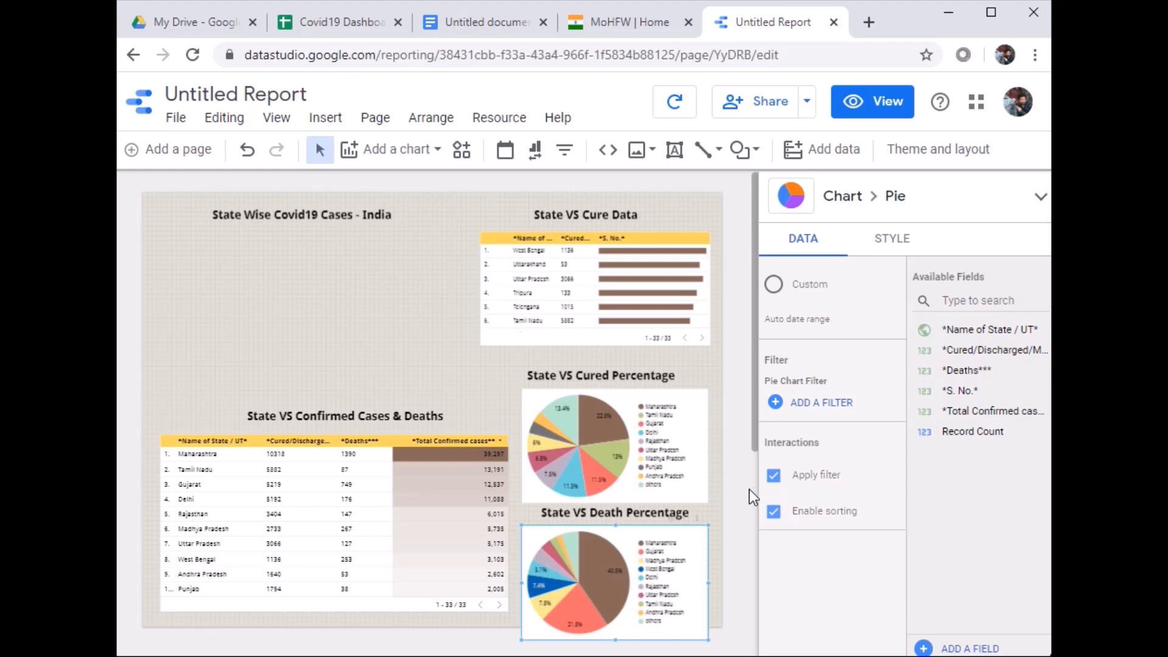
left_click(739, 531)
left_click(633, 608)
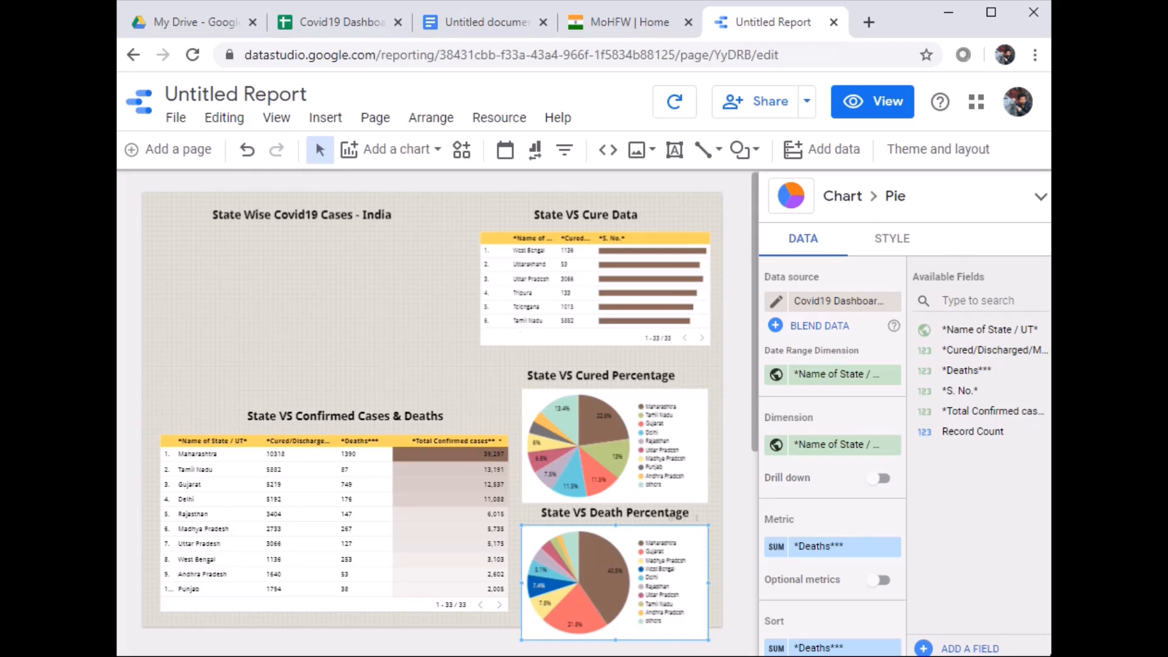
Insert a geo map beneath the State Wise Covid19 Cases - India title.
left_click(303, 179)
left_click(321, 117)
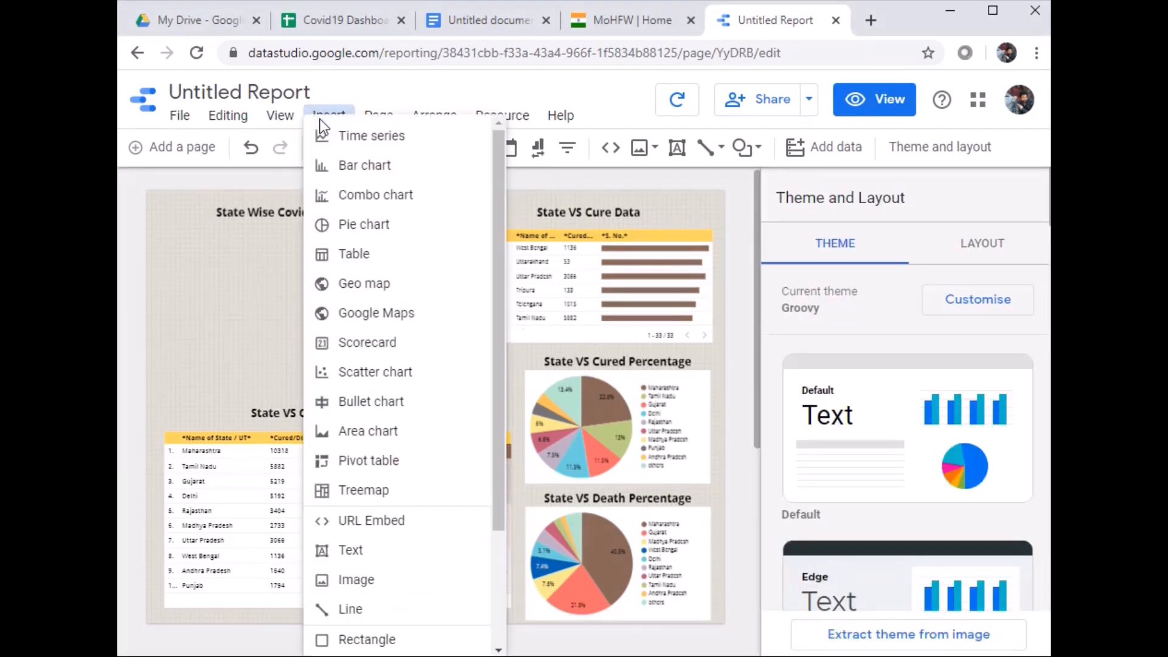
left_click(350, 285)
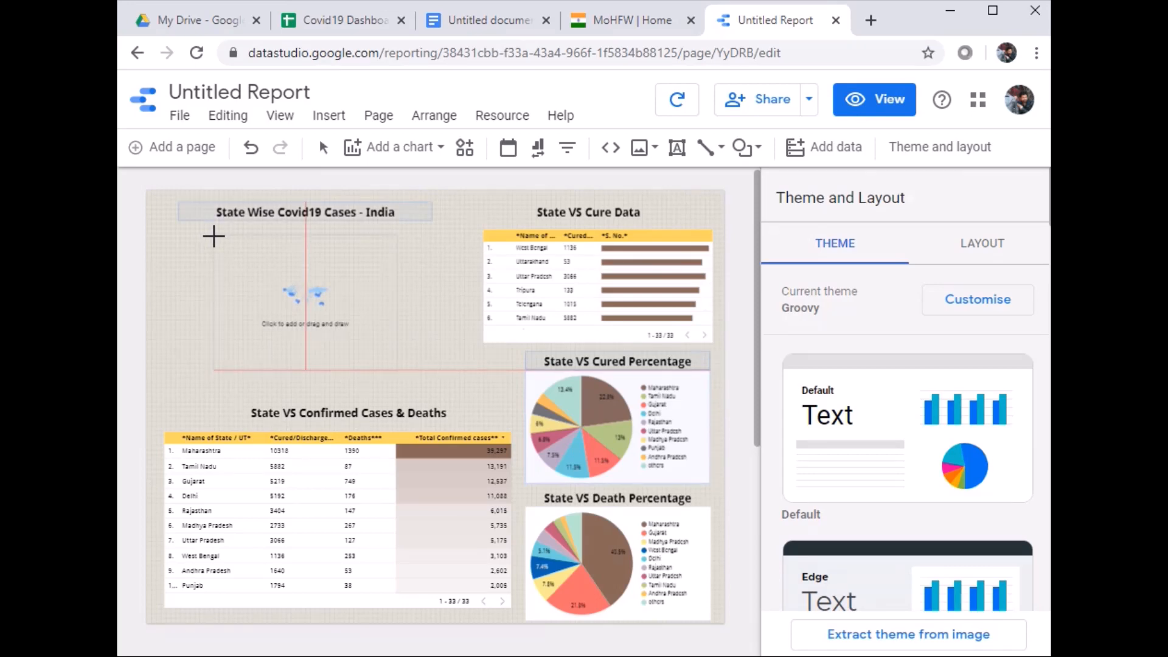
left_click(213, 236)
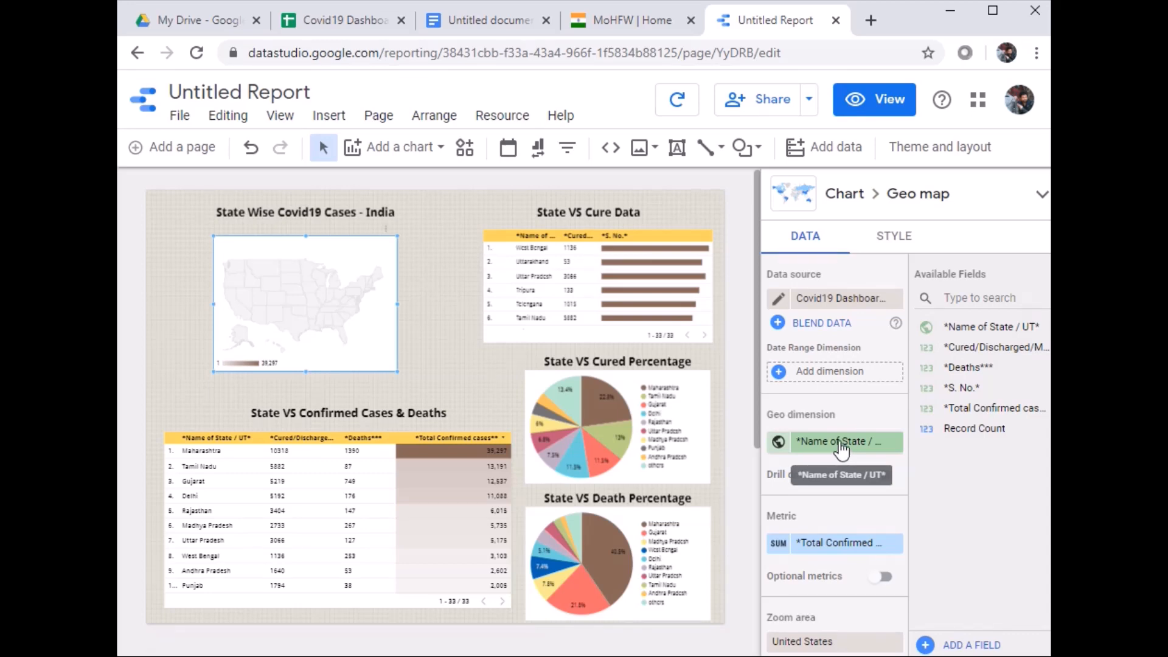
Set the geo map's date range dimension to *Name of State / UT* and its zoom area to India.
left_click_drag(967, 327, 825, 383)
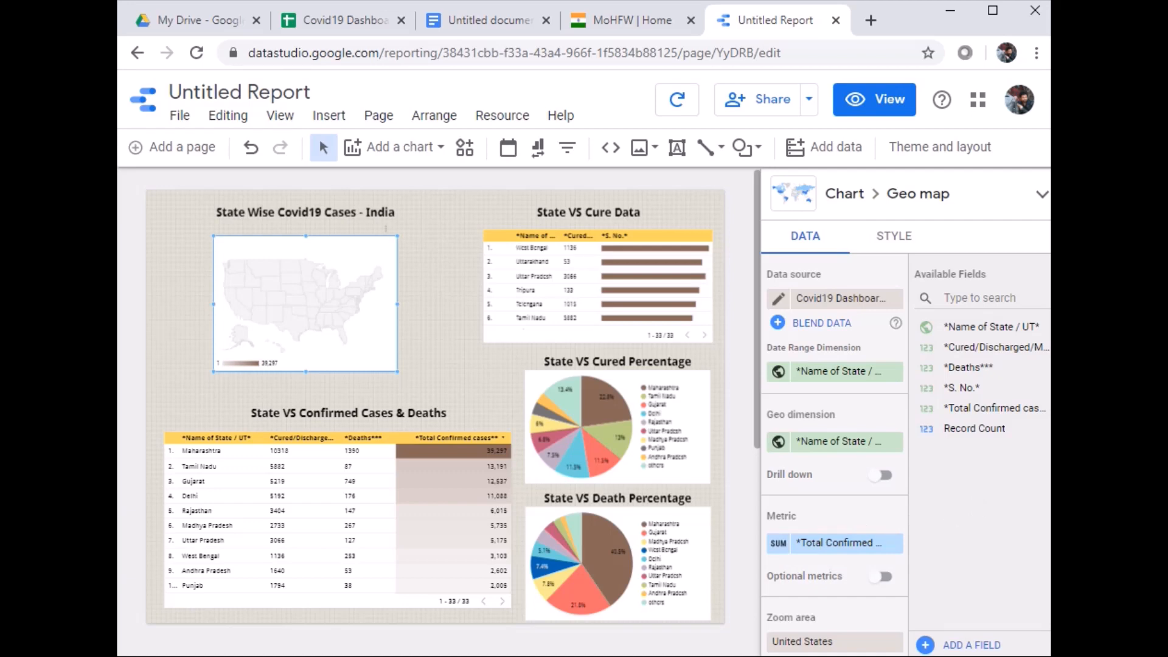
scroll(816, 528, "down", 3)
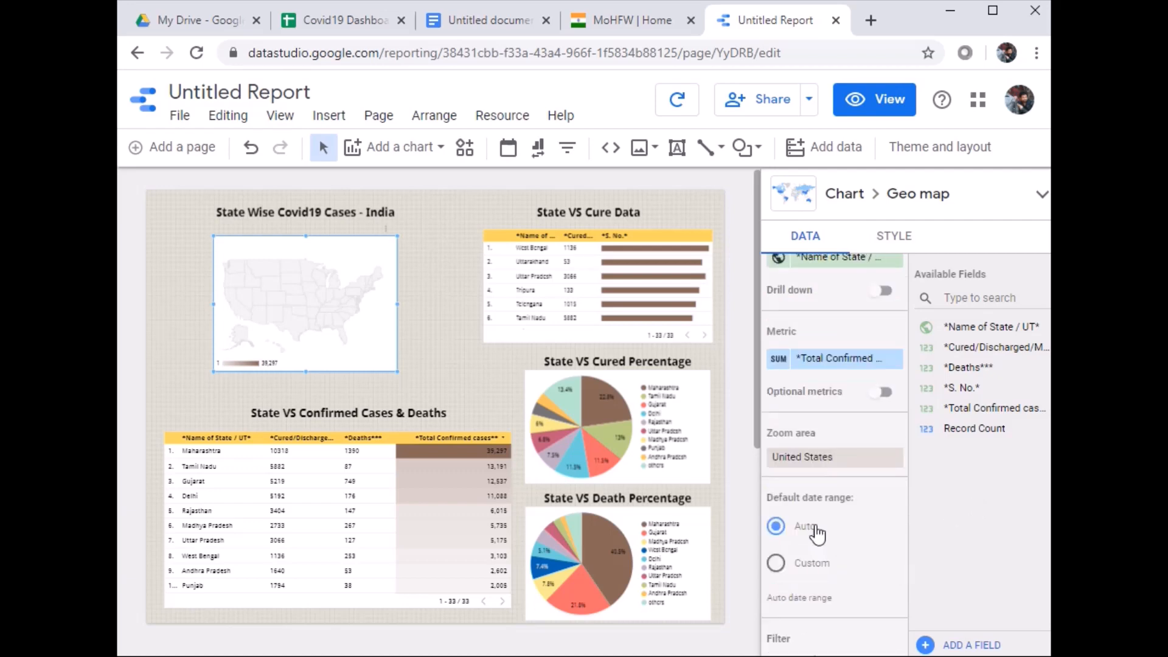
left_click(814, 463)
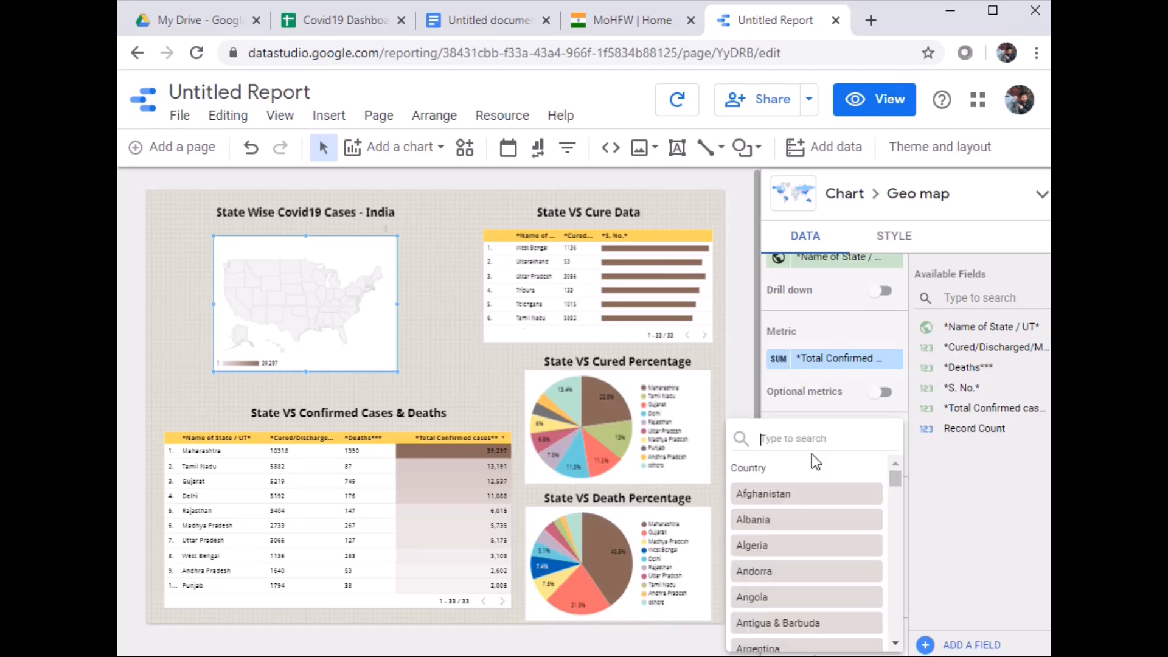
type("INDIA")
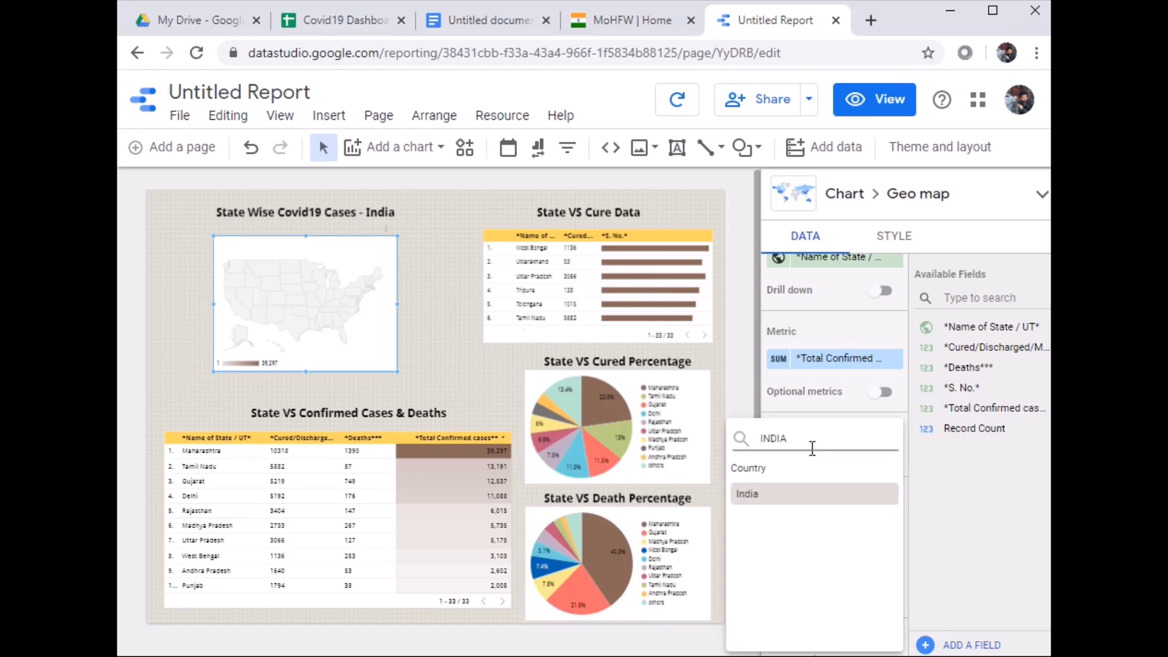
left_click(769, 498)
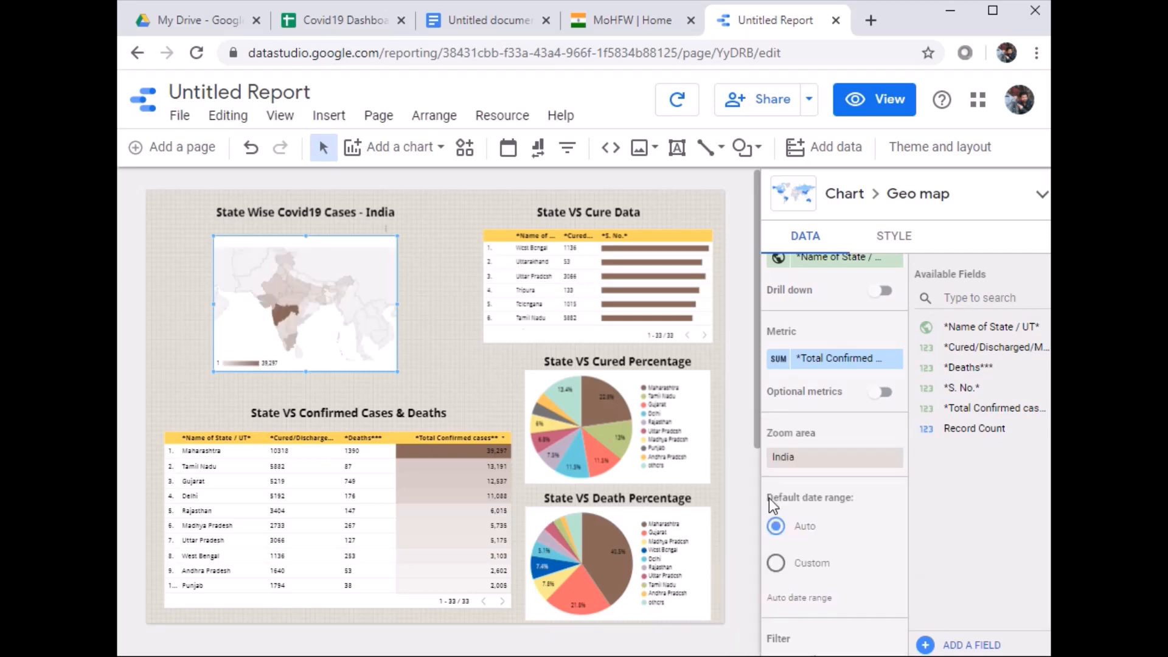
Turn on the Apply filter interaction for the India geo map.
scroll(856, 517, "down", 3)
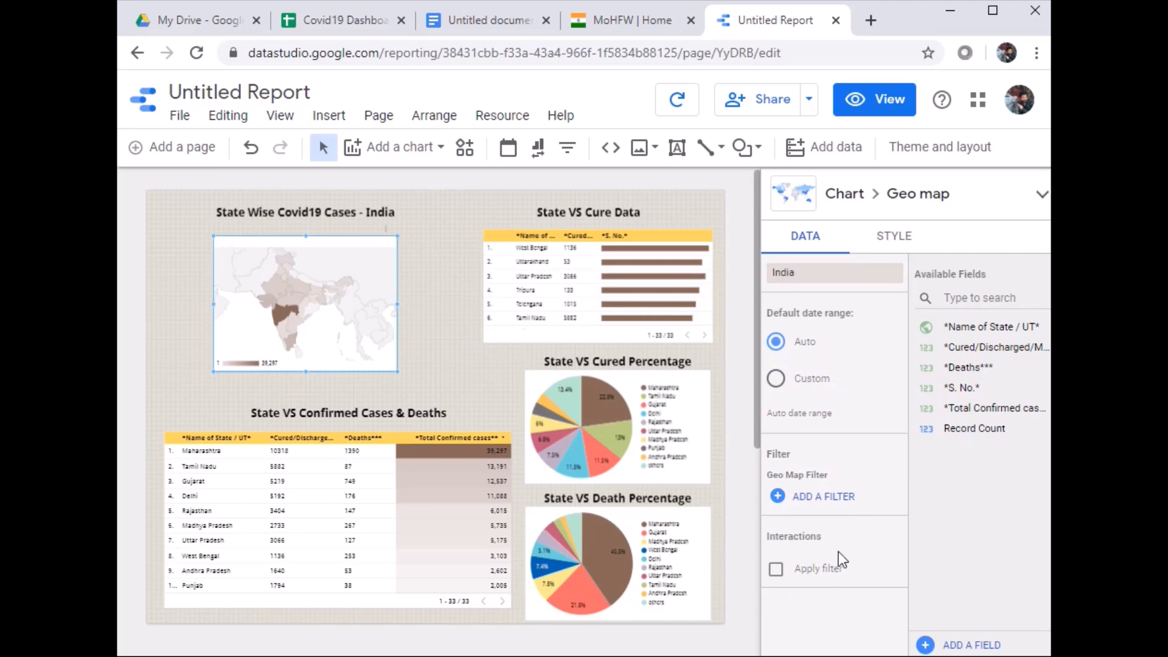
left_click(777, 572)
left_click(434, 337)
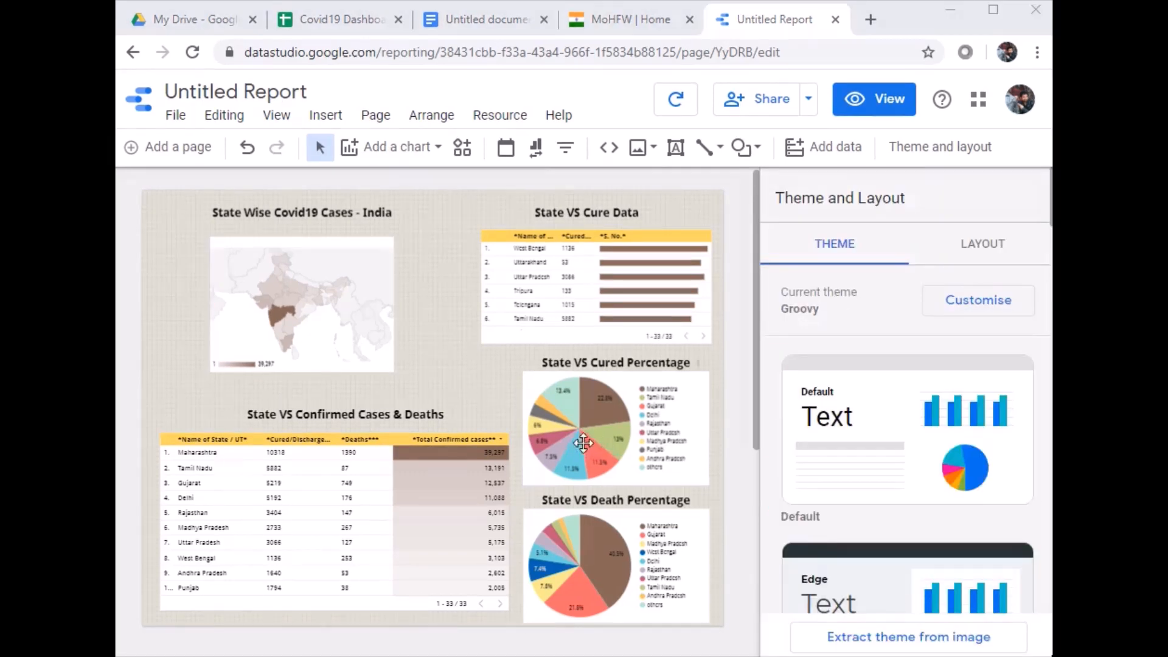
left_click(325, 312)
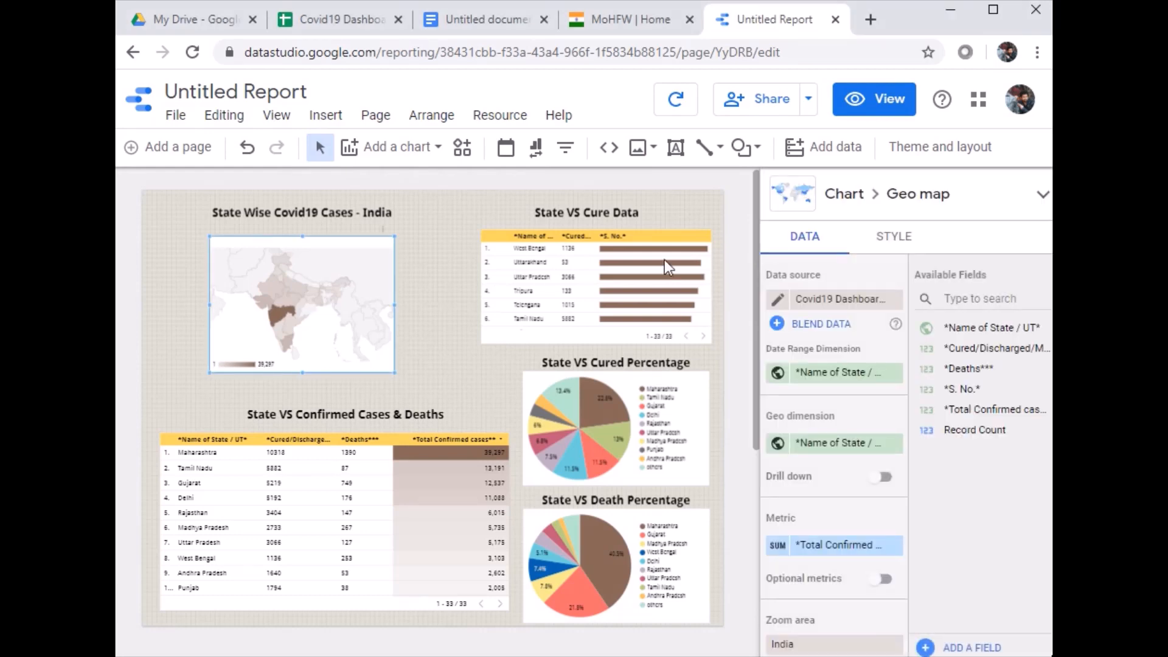
Style the India geo map with a dark pink mid colour value and light green for areas without data.
left_click(899, 248)
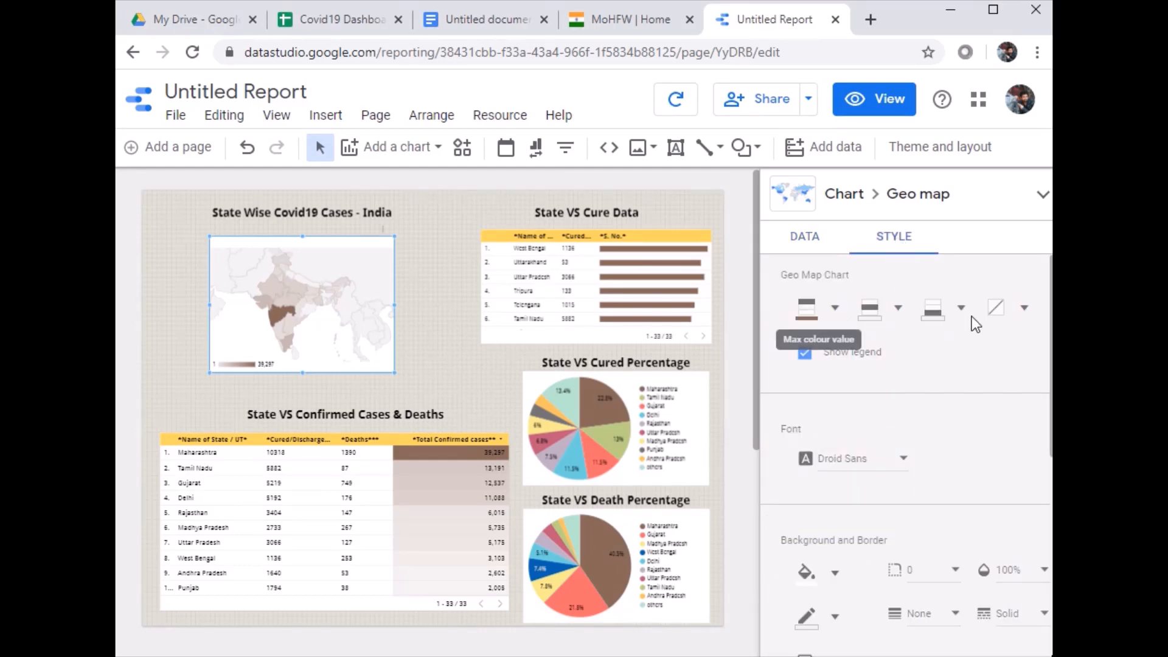
left_click(897, 310)
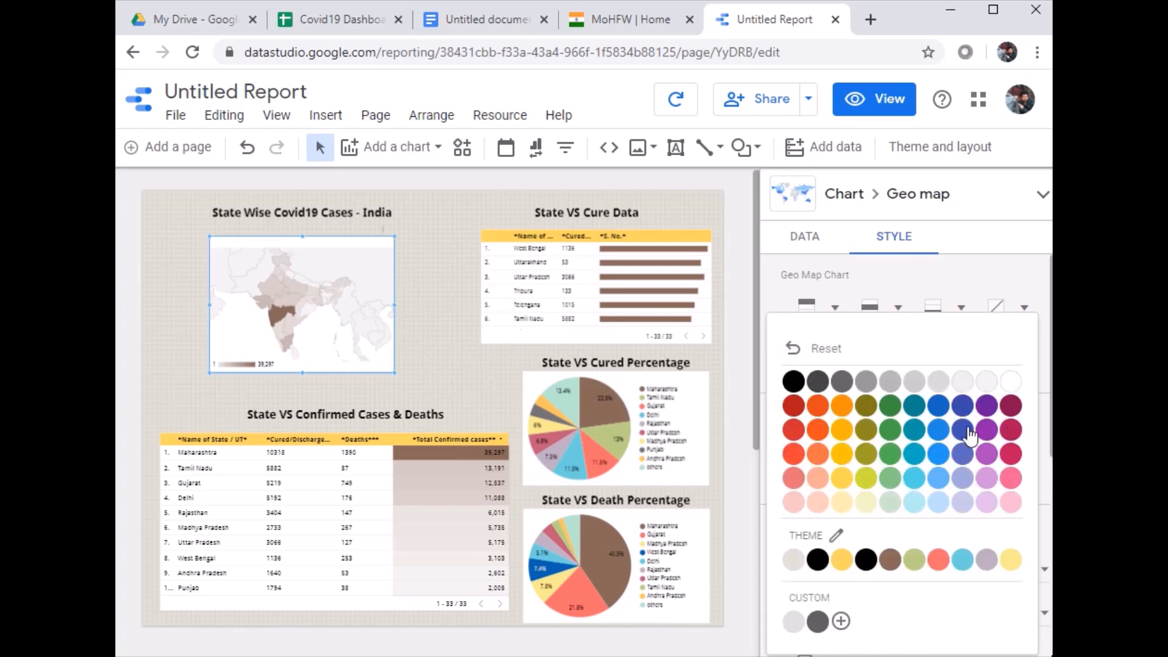
left_click(1009, 453)
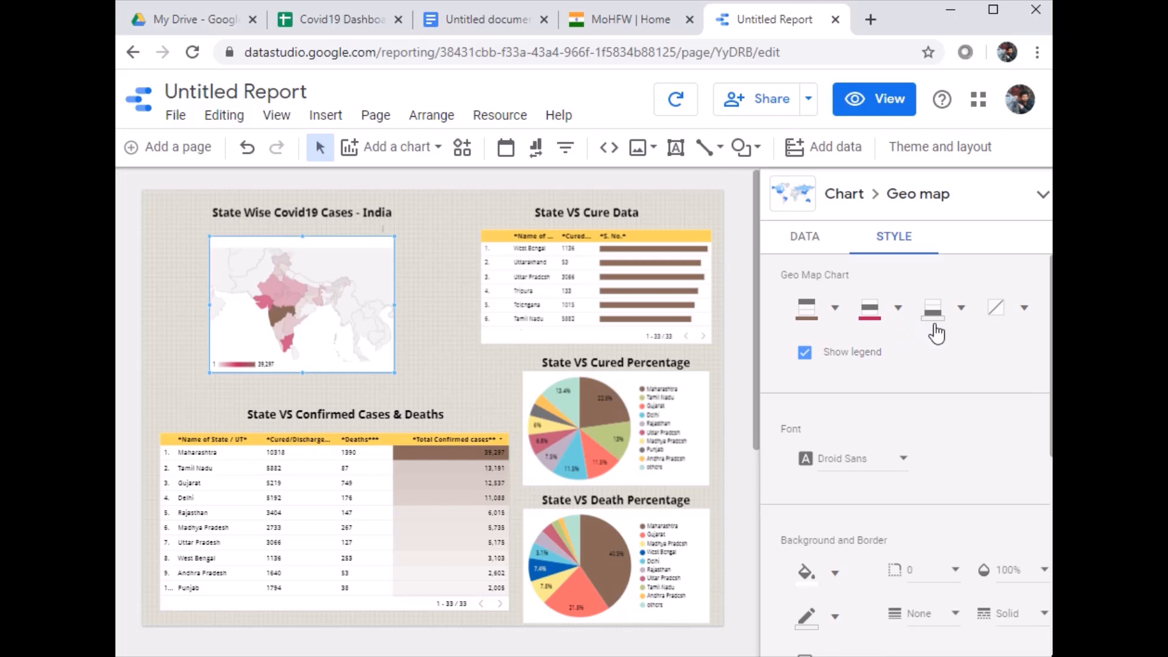
left_click(1026, 311)
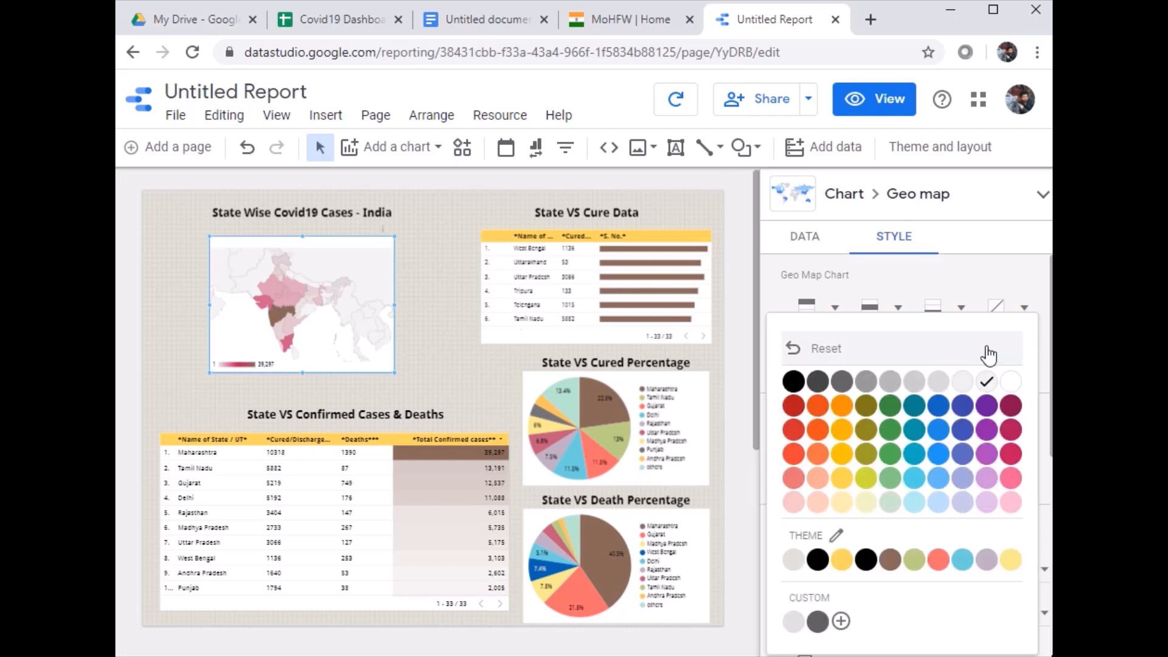
left_click(889, 502)
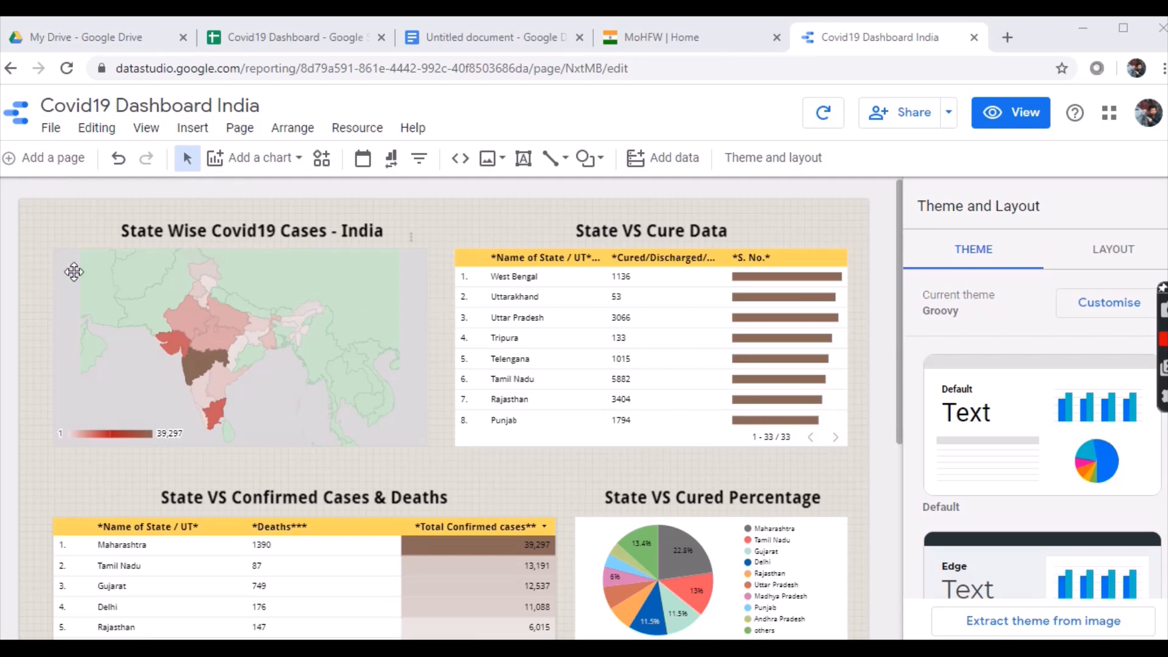
left_click(48, 131)
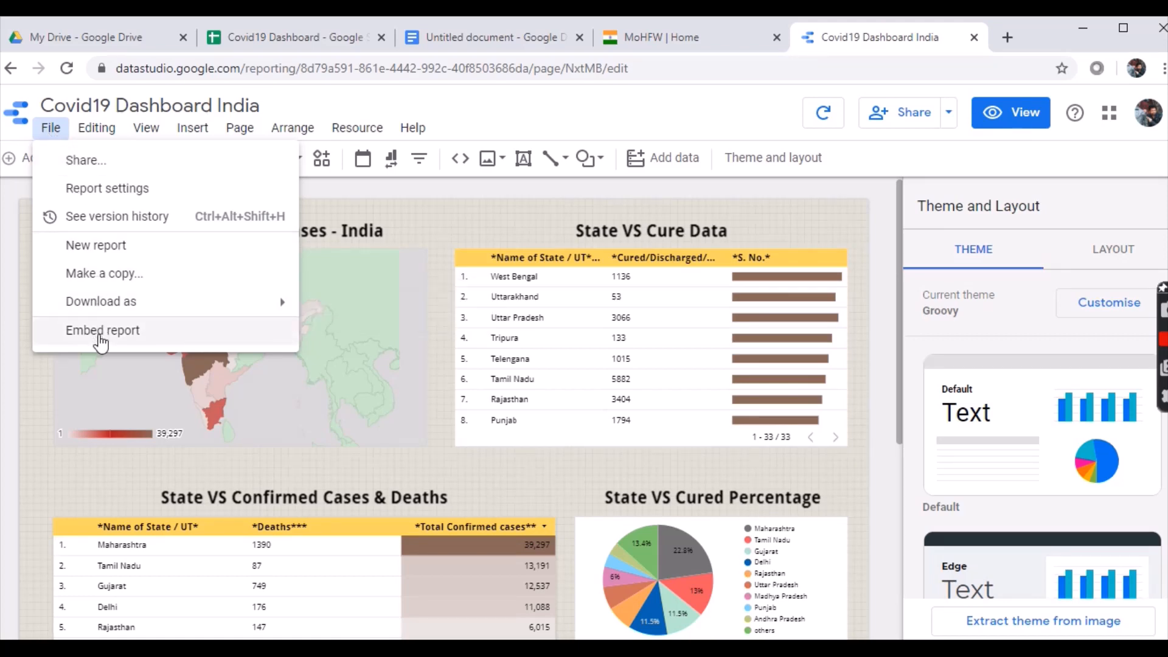
left_click(429, 229)
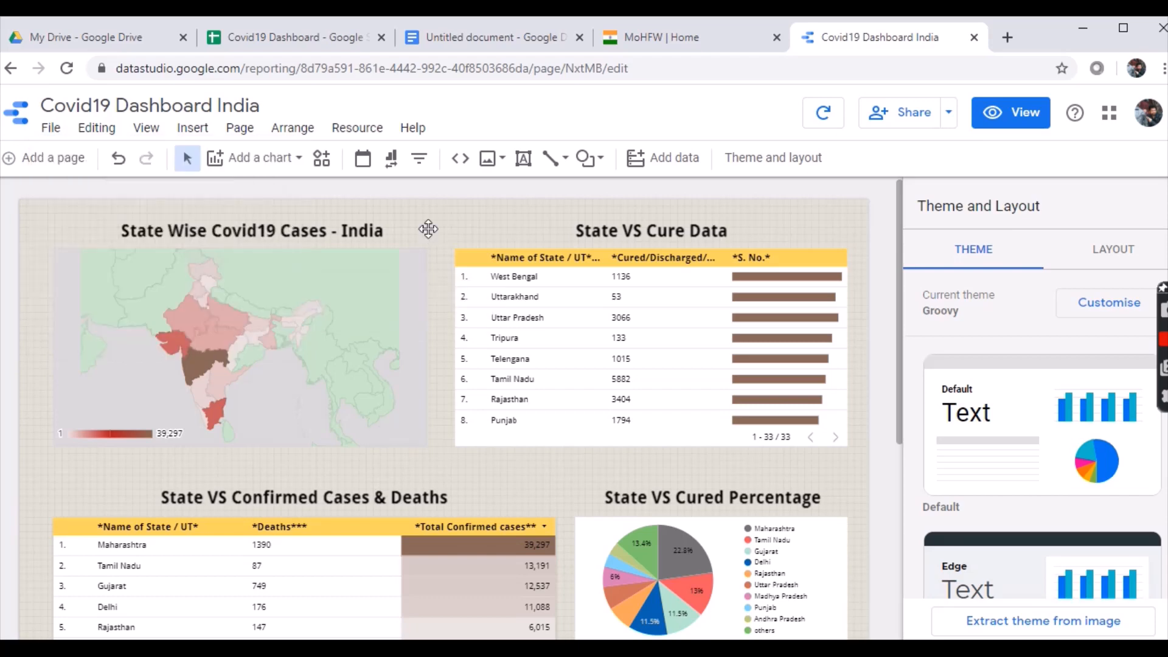